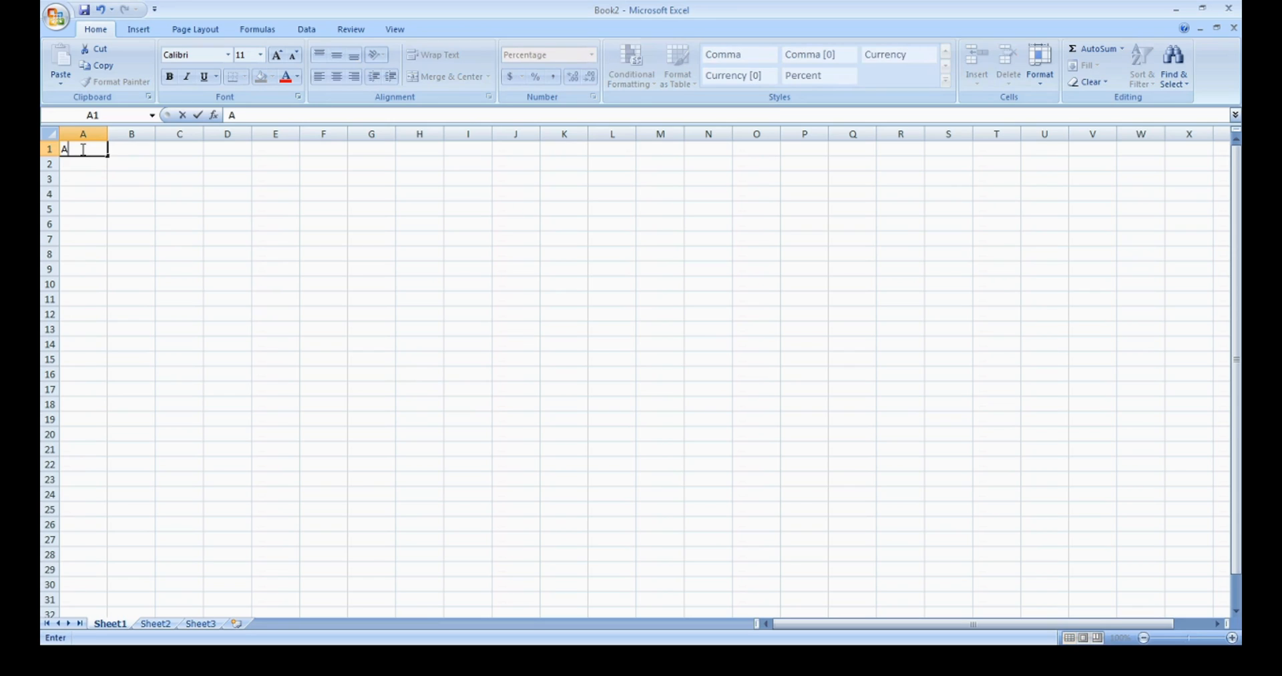
# Step: Enter the title "Abc school xyz" in cell A1
pyautogui.write('Abc school xyz')
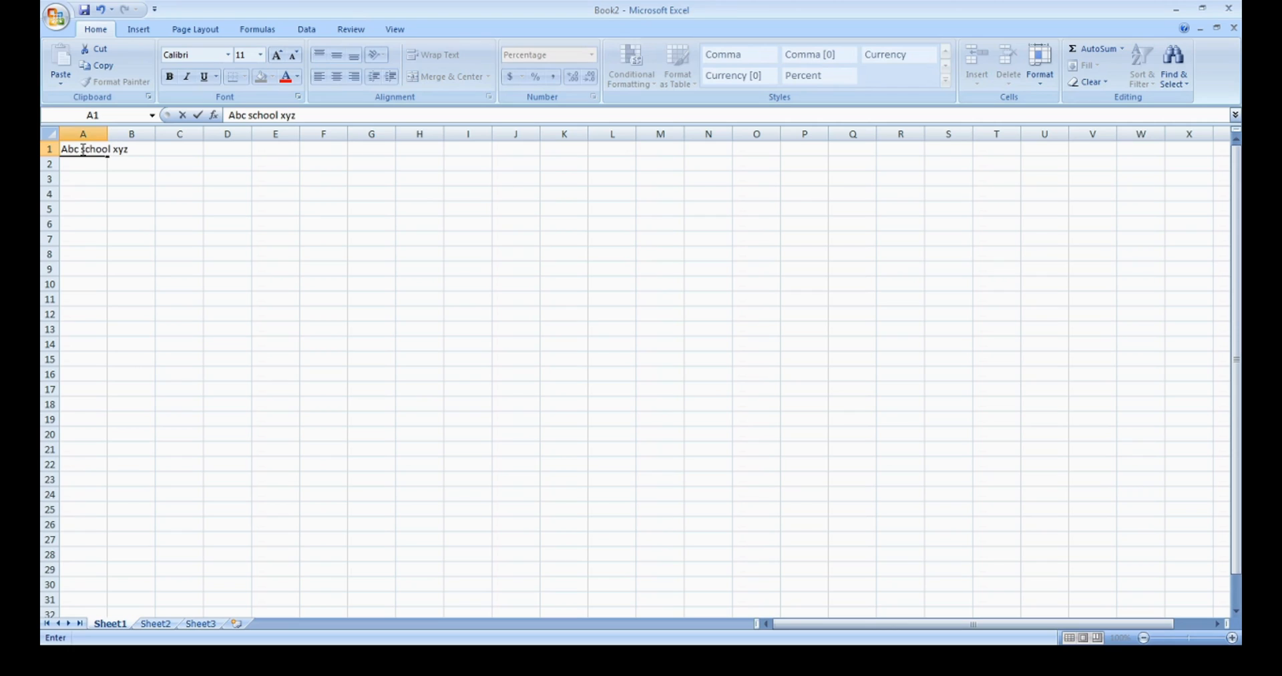
pyautogui.click(118, 133)
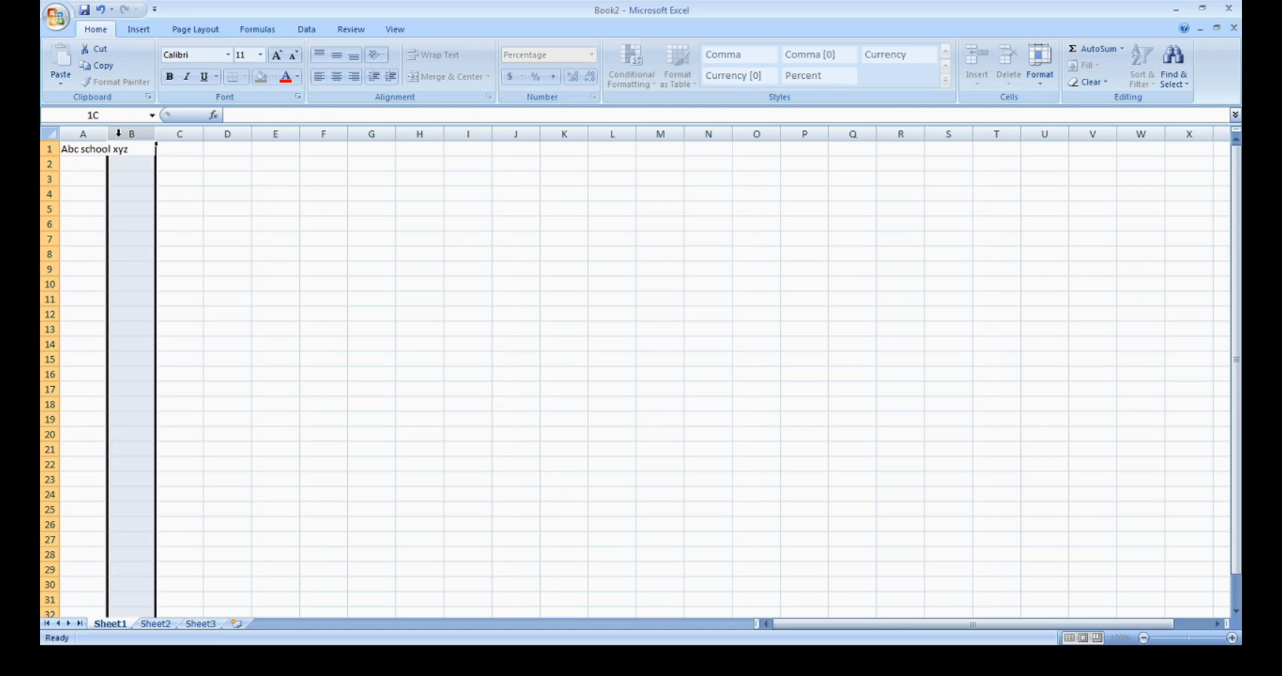
pyautogui.click(89, 133)
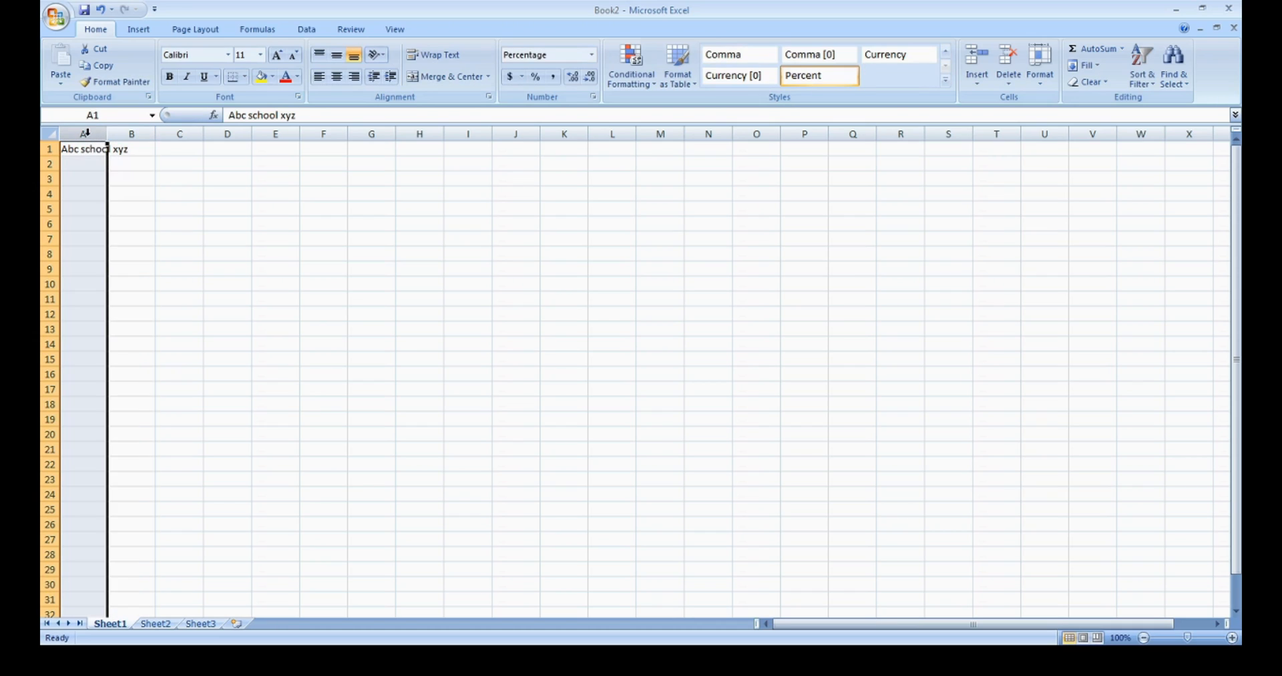
pyautogui.click(132, 134)
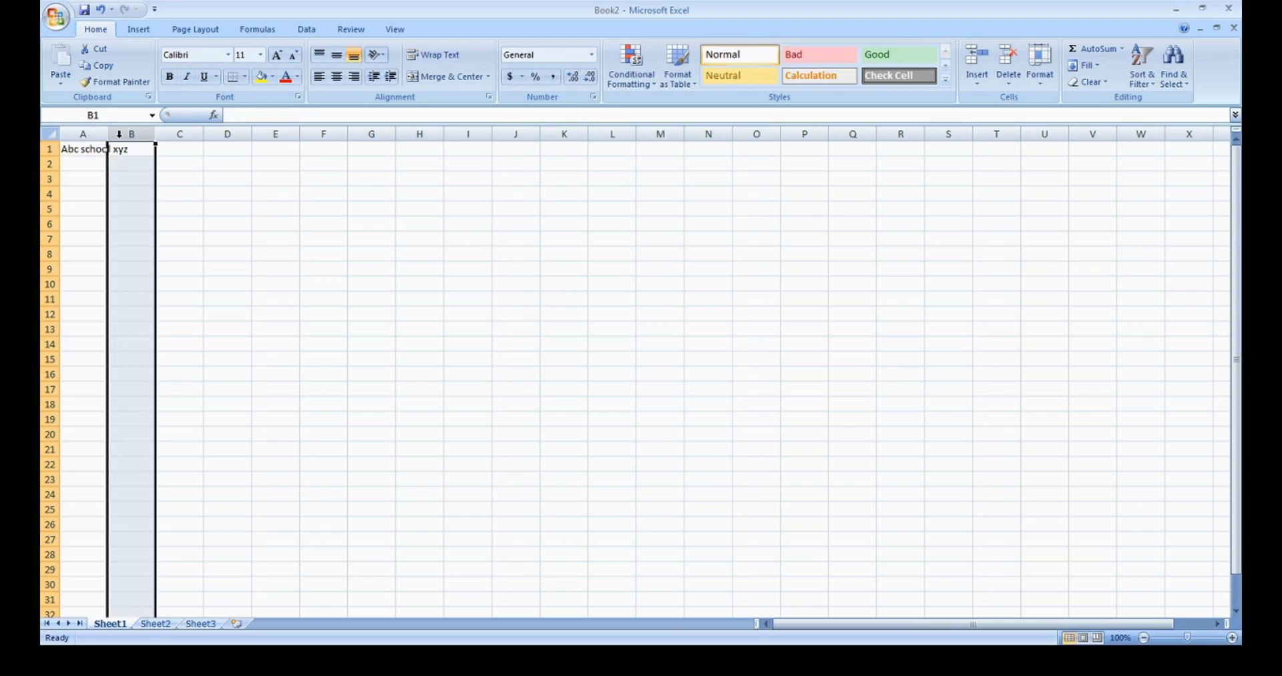
pyautogui.click(87, 132)
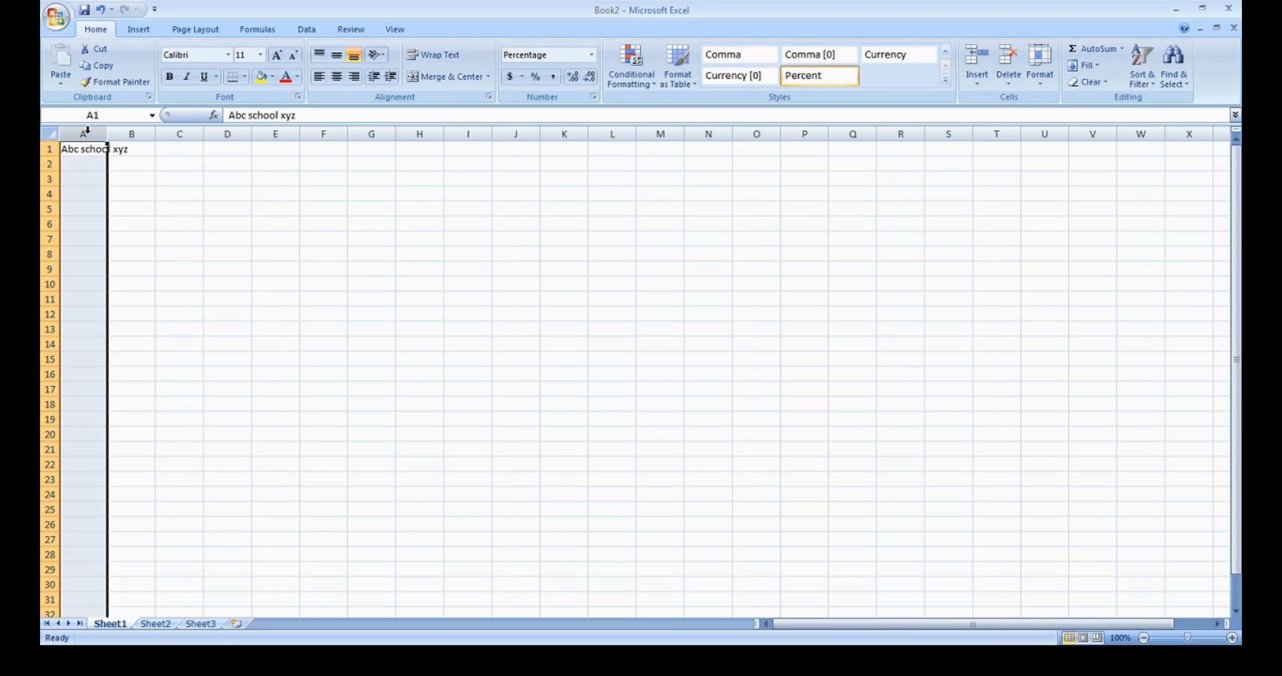
pyautogui.click(129, 166)
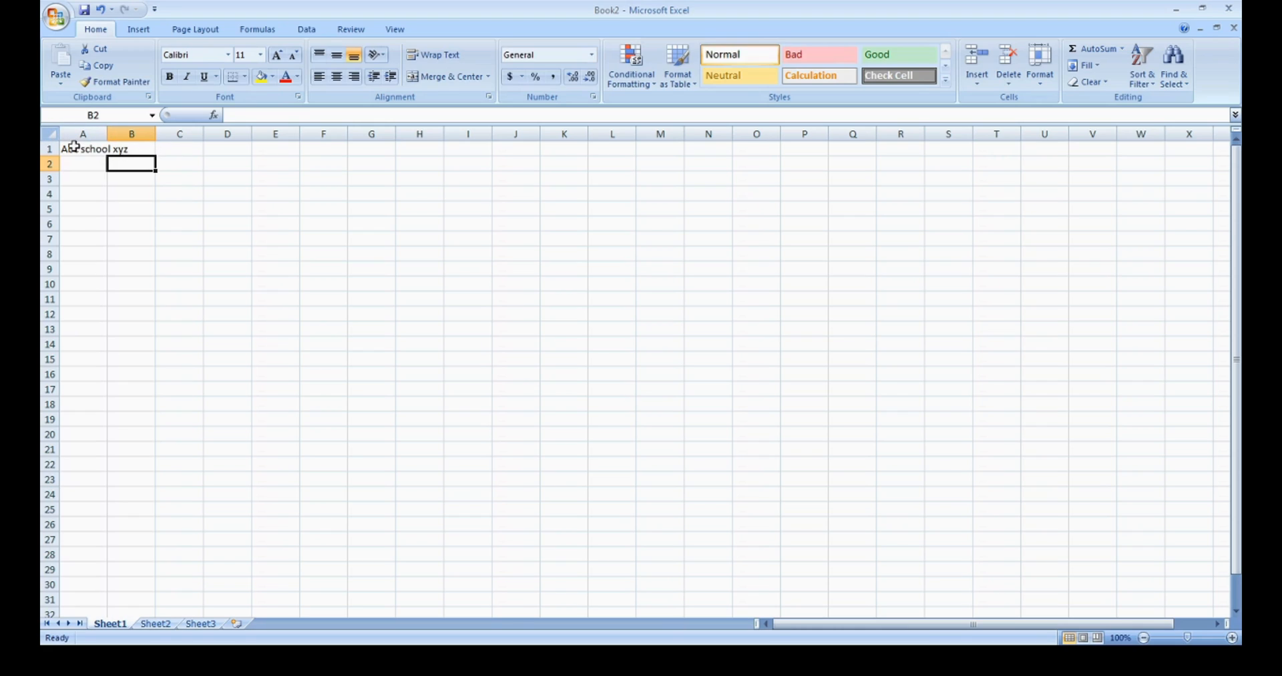
pyautogui.click(50, 149)
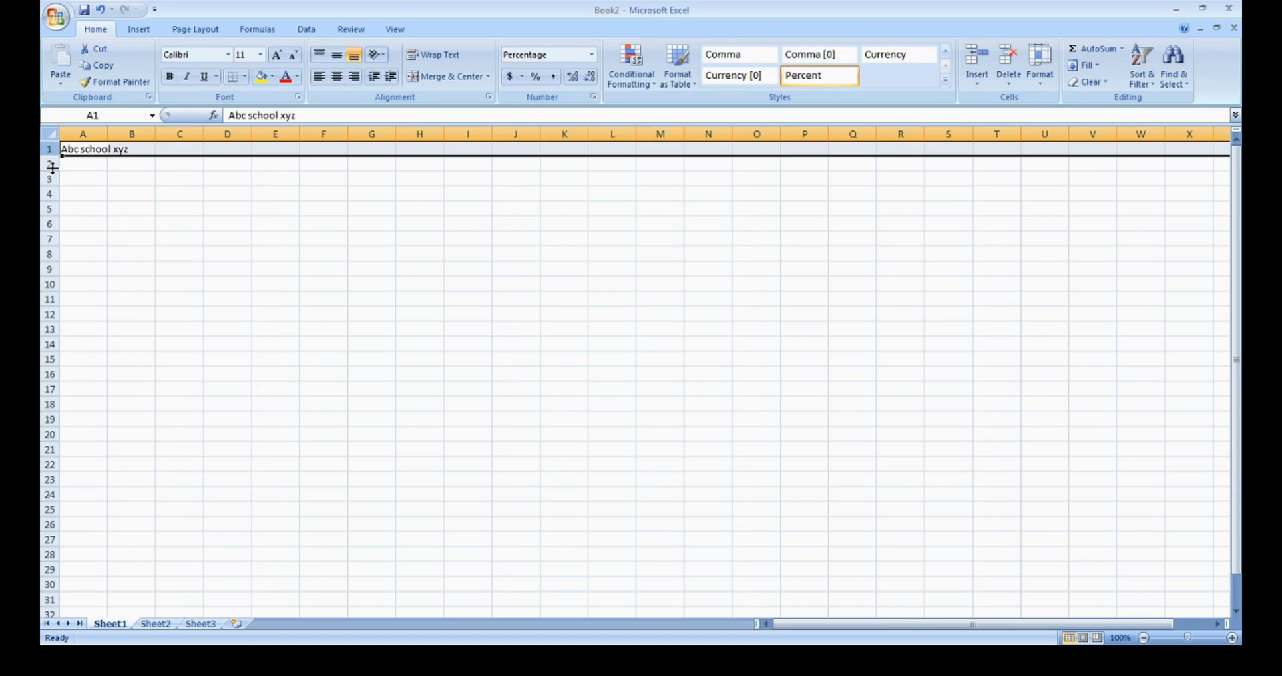
pyautogui.click(48, 165)
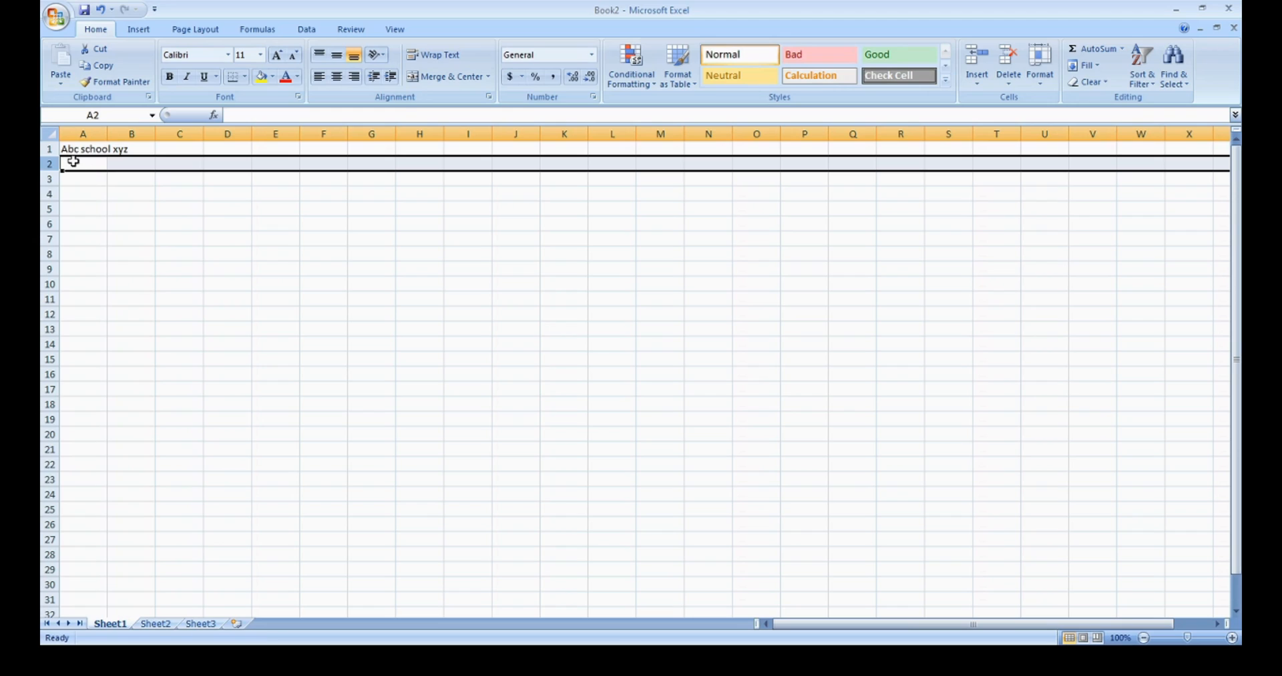
# Step: Enter the headers "Roll no.", "Date of birth" and "name of students" in cells A2, B2 and C2
pyautogui.click(72, 162)
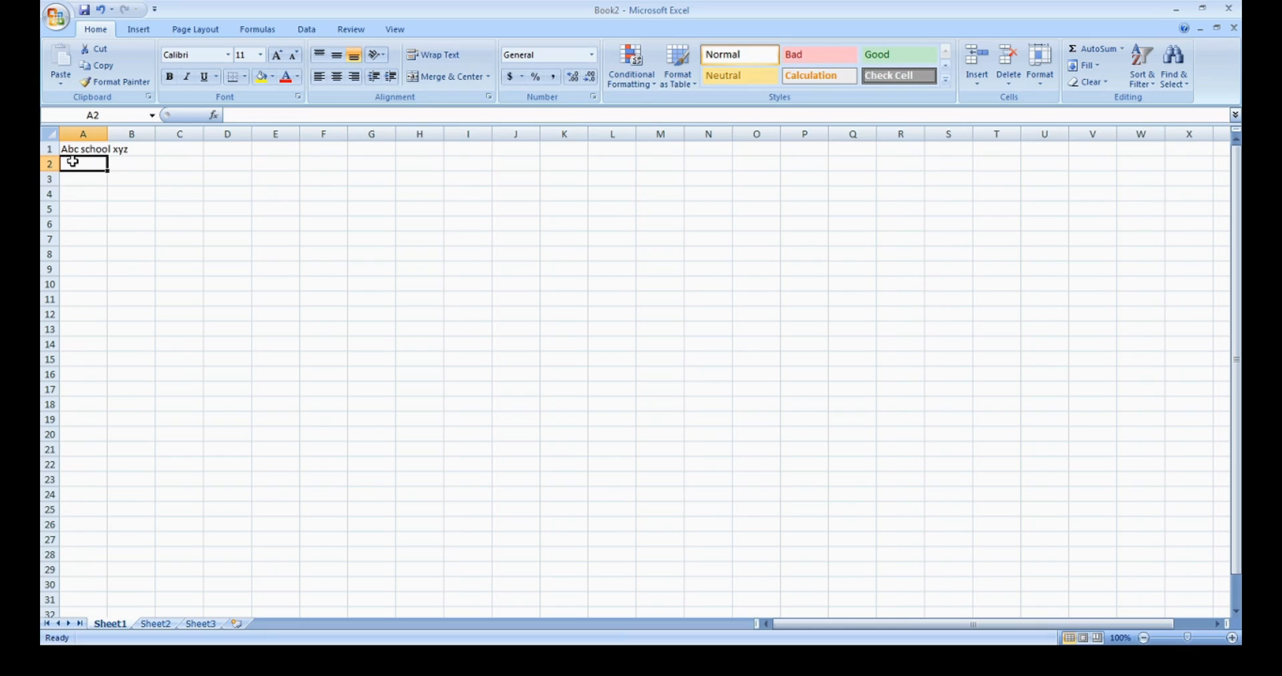
pyautogui.write('Roll')
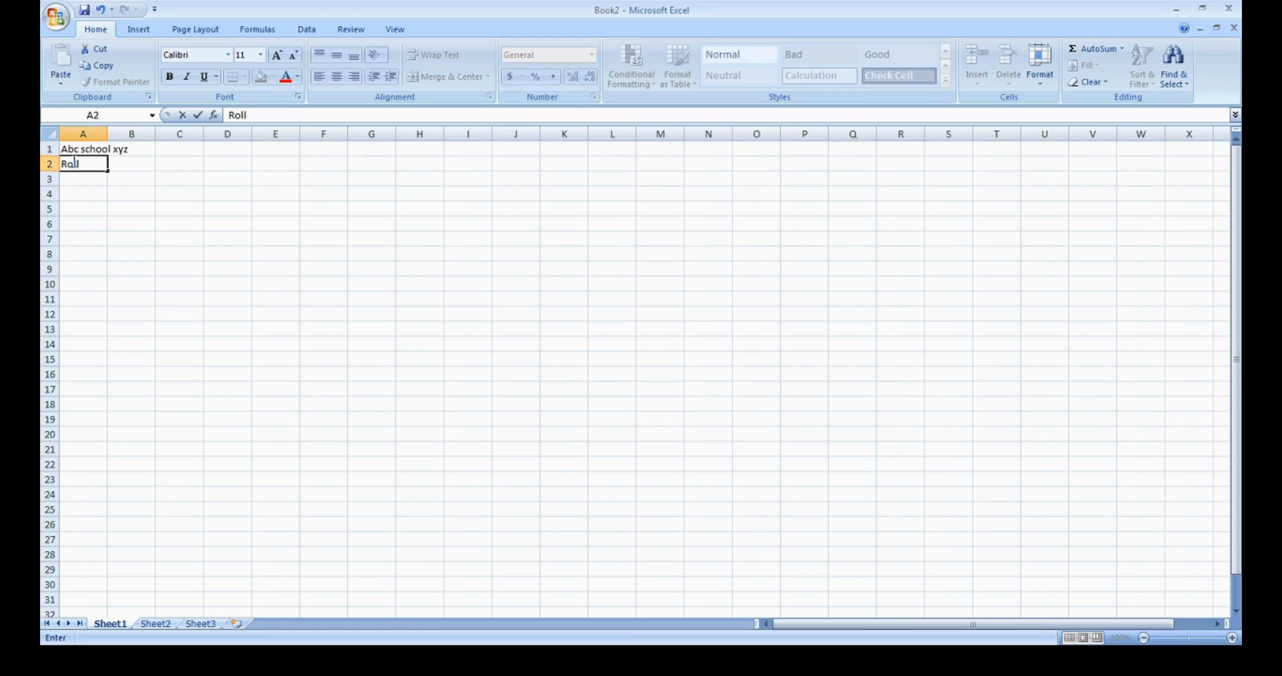
pyautogui.write(' no.')
pyautogui.click(129, 163)
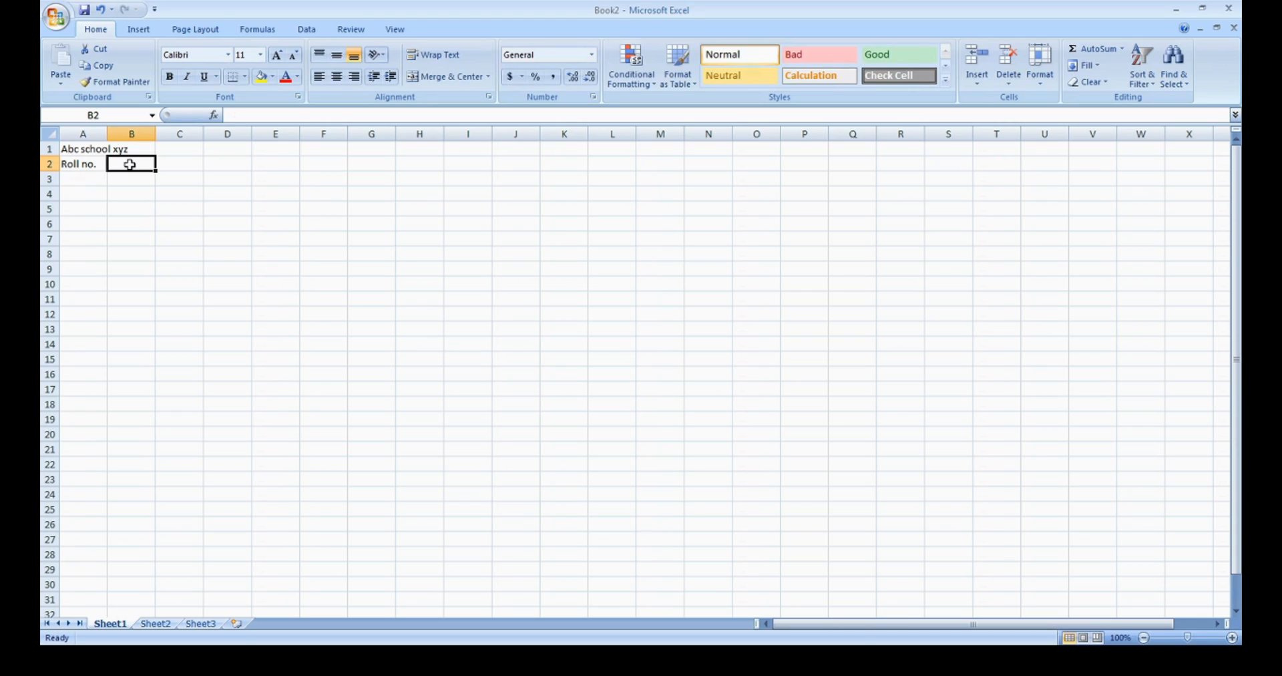
pyautogui.write('Date')
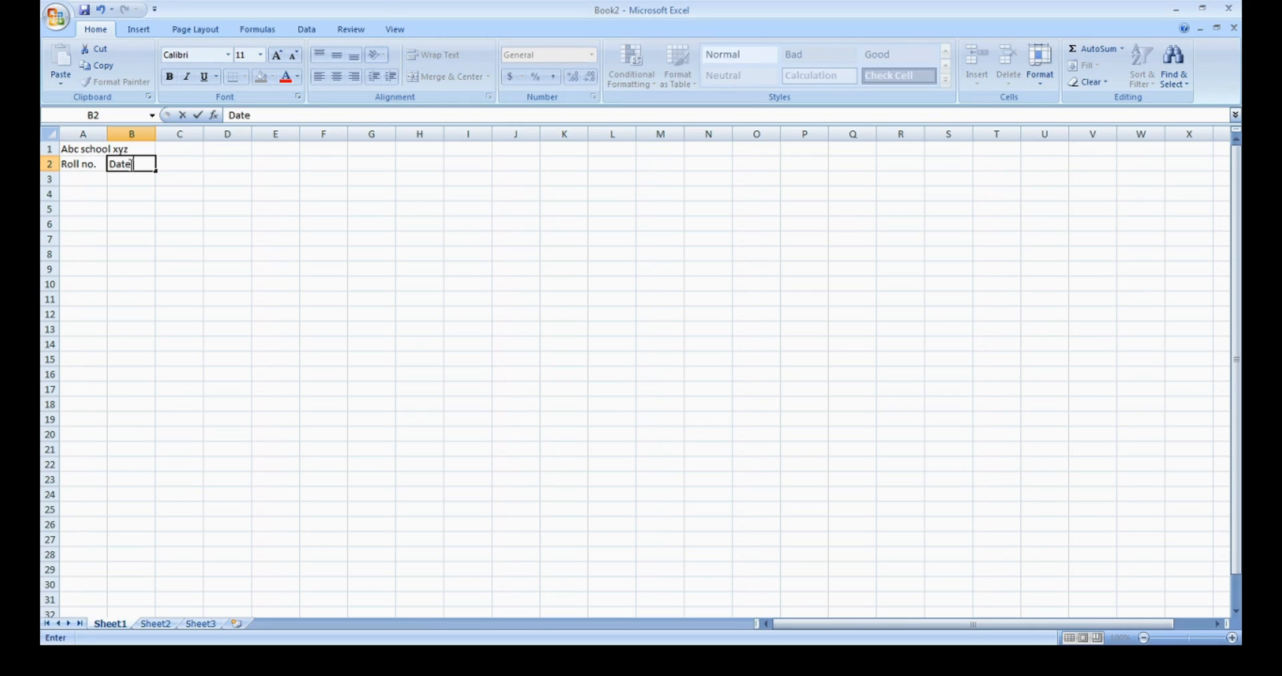
pyautogui.write(' of birth')
pyautogui.click(185, 165)
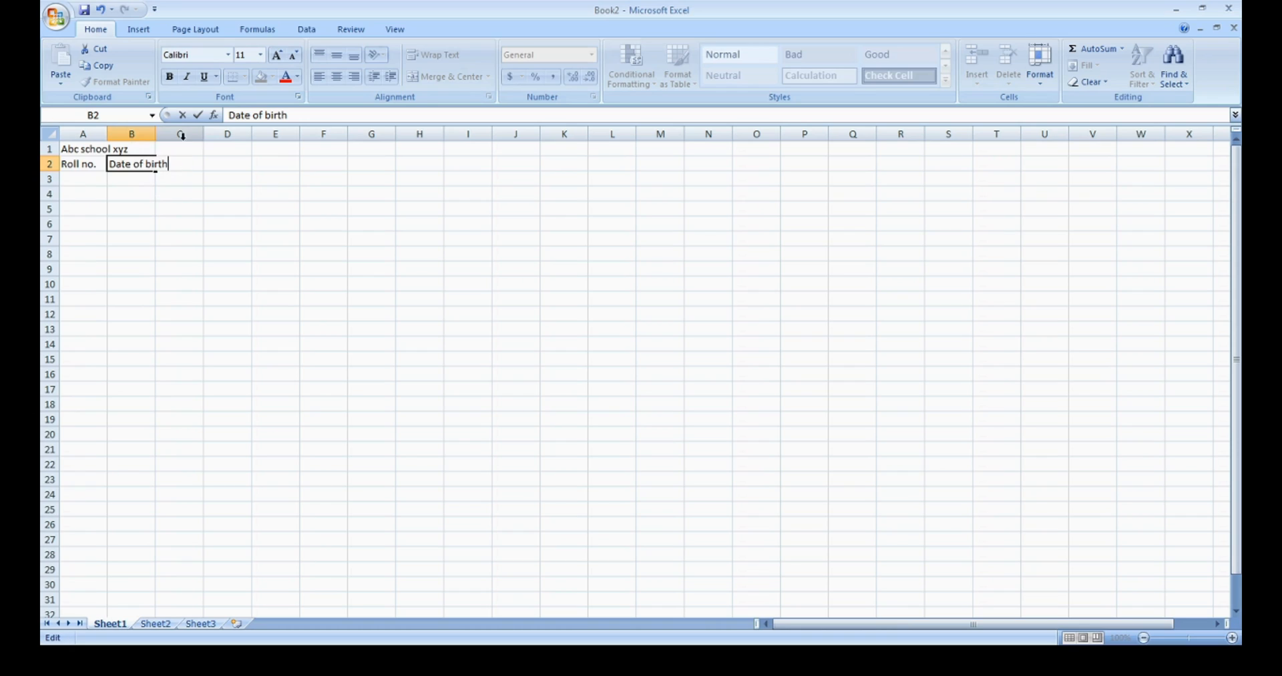
pyautogui.click(181, 135)
pyautogui.click(178, 168)
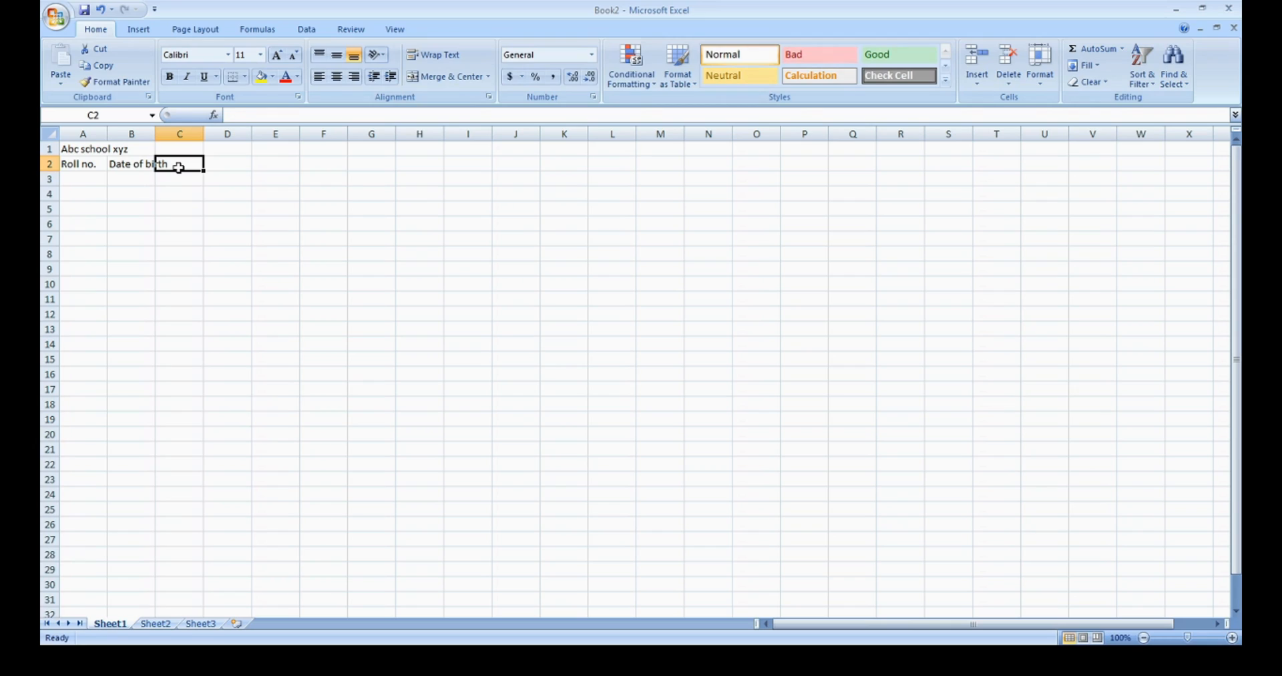
pyautogui.write('name')
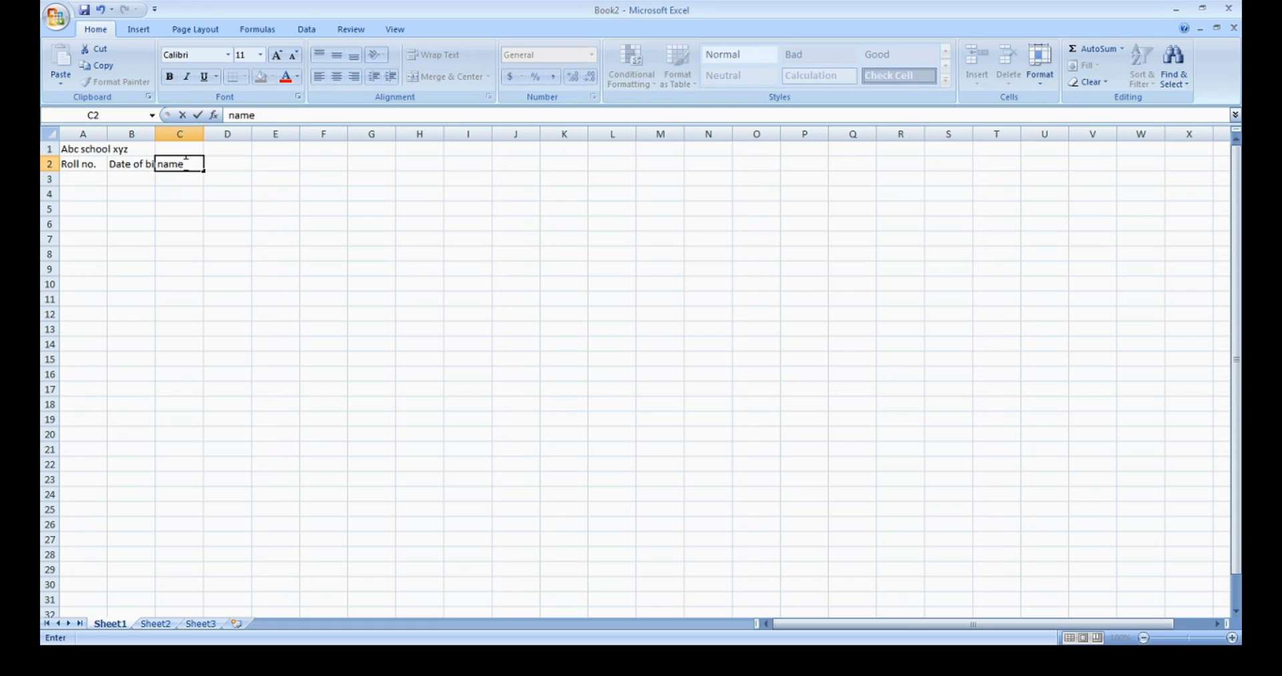
pyautogui.write('of students')
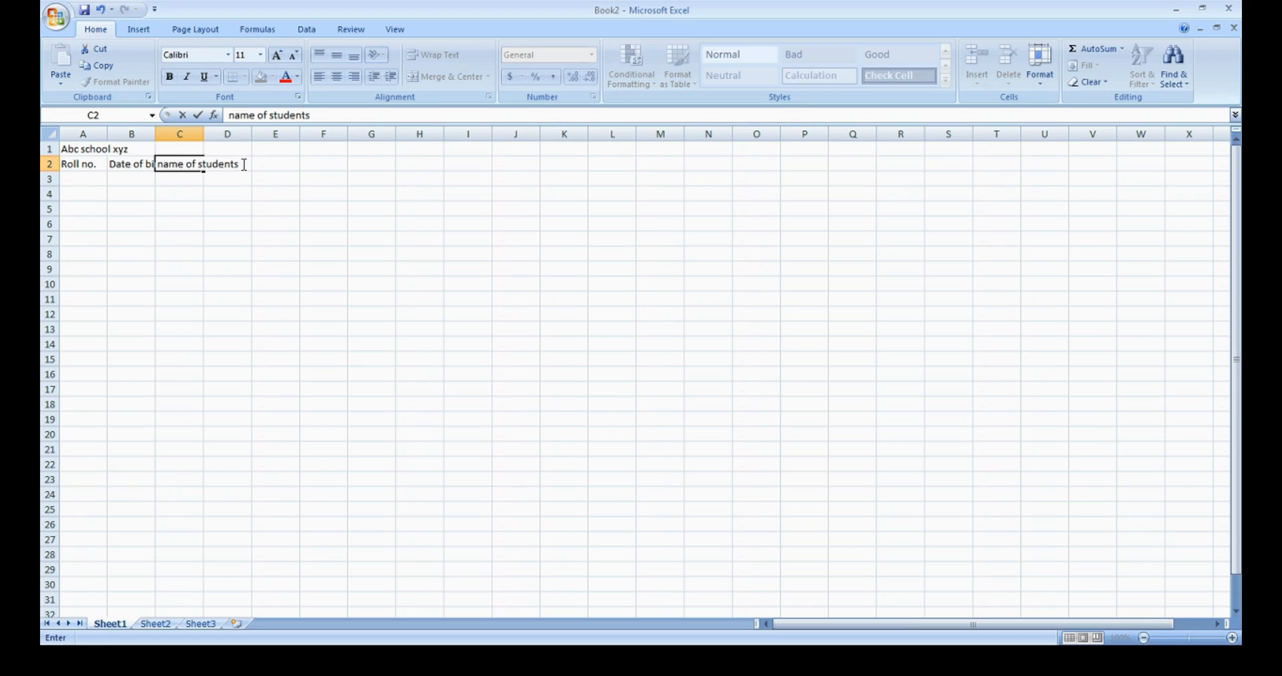
# Step: Enter the subject headers "Maths", "science" and "english" in cells E2, F2 and G2
pyautogui.click(265, 167)
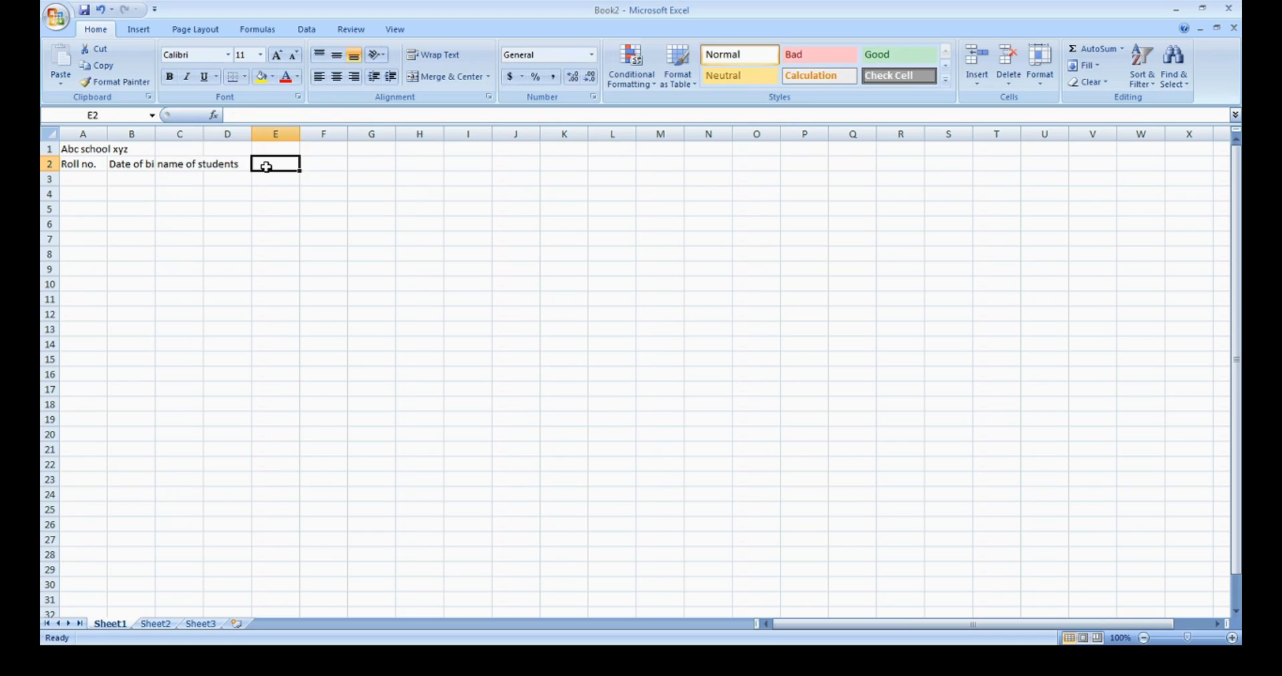
pyautogui.write('M')
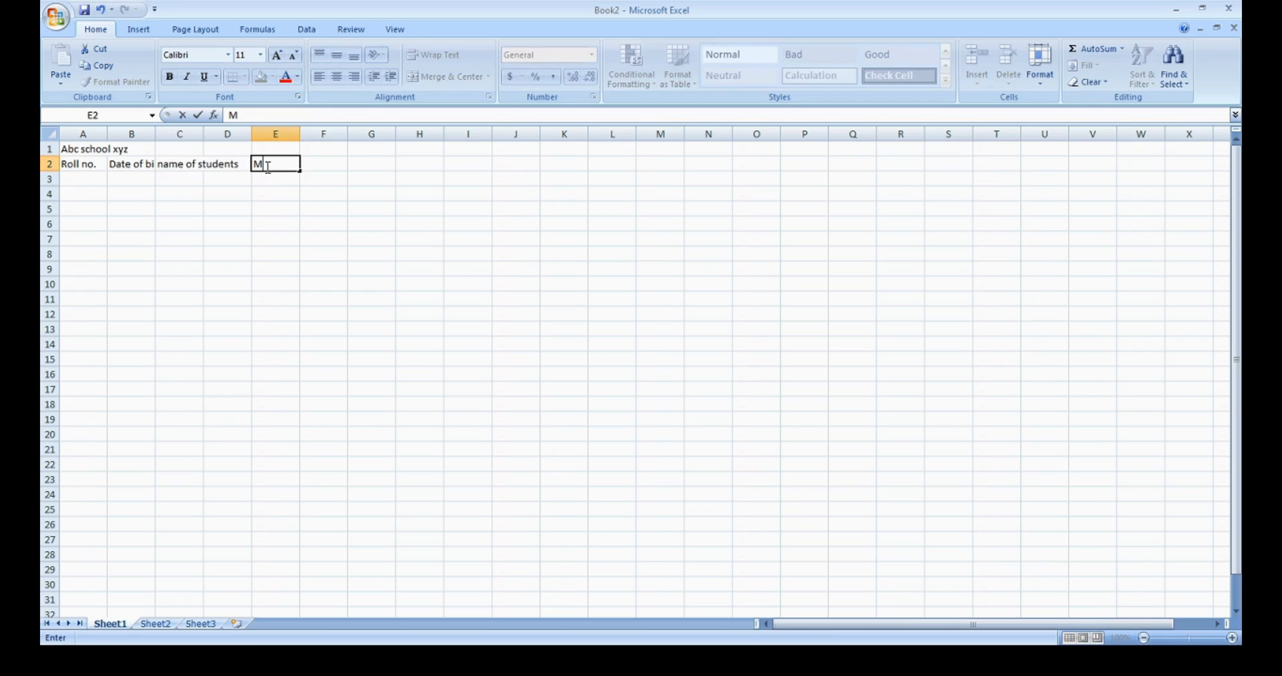
pyautogui.write('aths')
pyautogui.press('Tab')
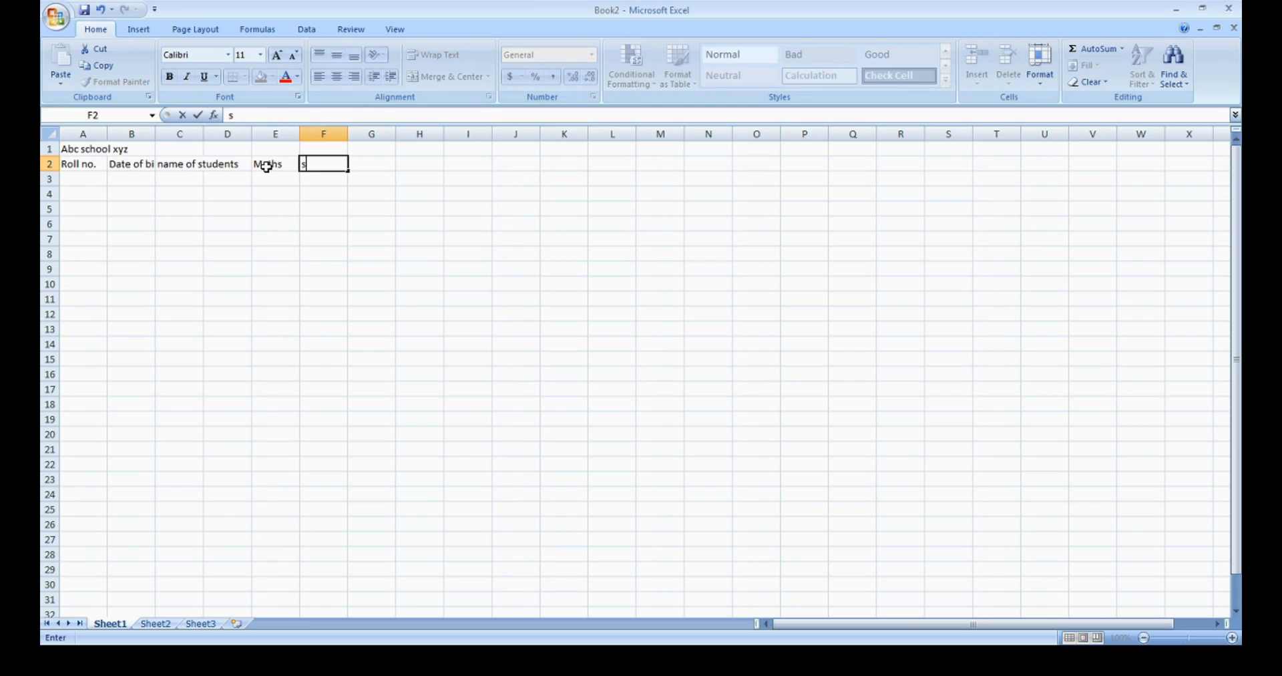
pyautogui.write('science')
pyautogui.press('Tab')
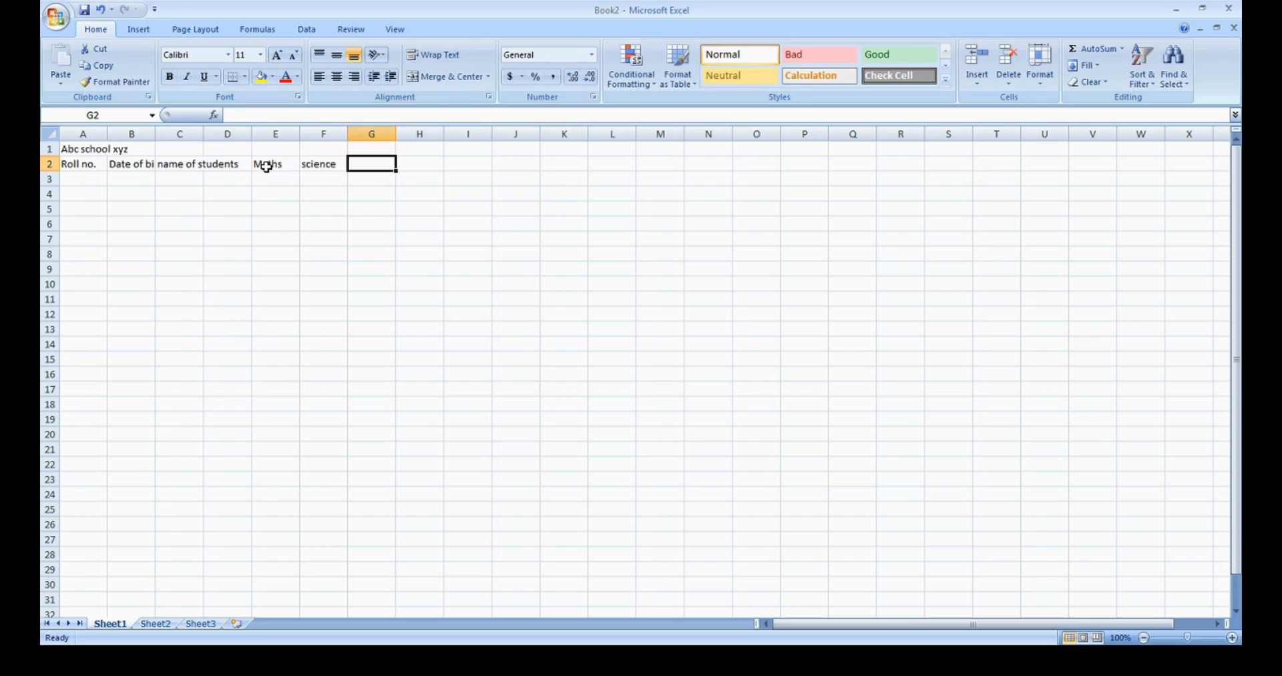
pyautogui.write('english')
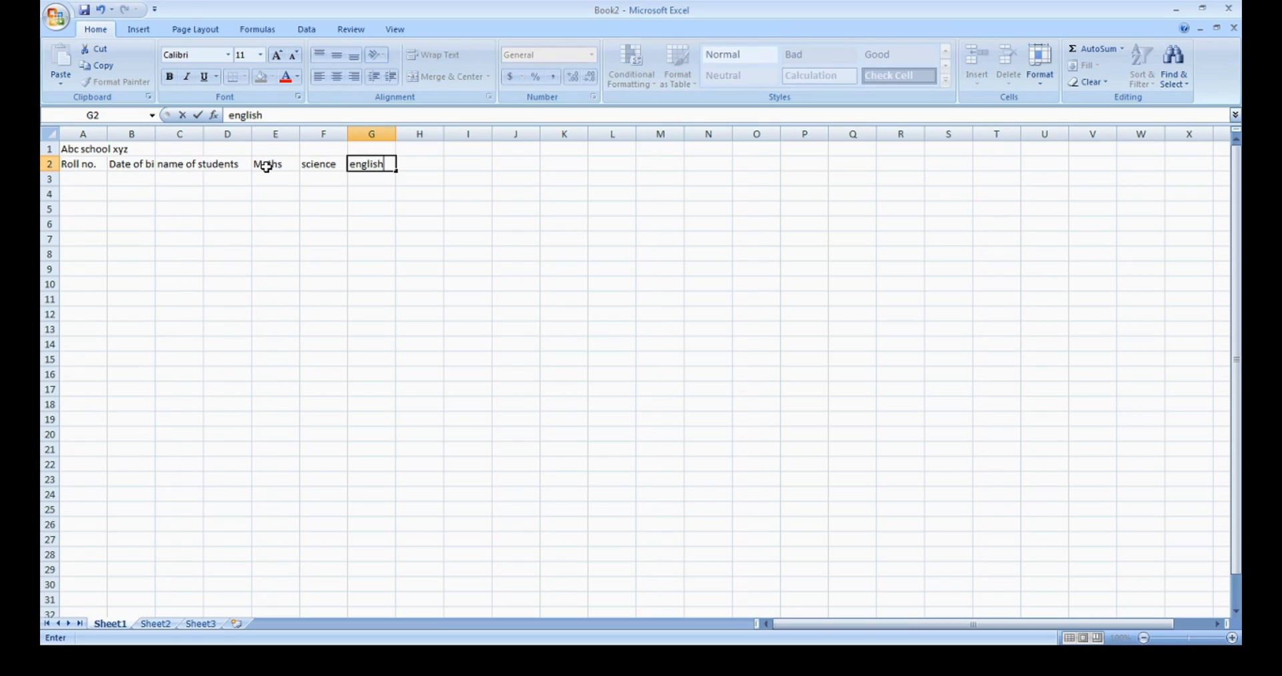
pyautogui.press('Tab')
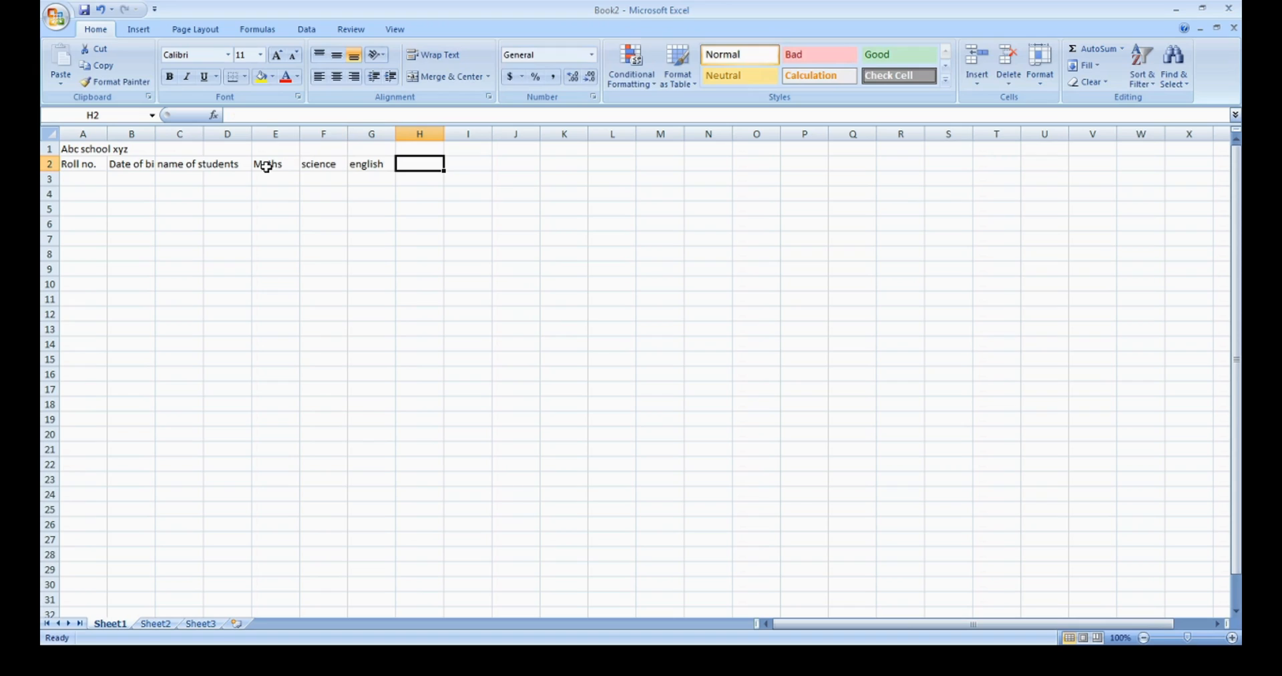
# Step: Enter the headers "total" in cell H2 and "Percentage" in cell I2
pyautogui.write('tot')
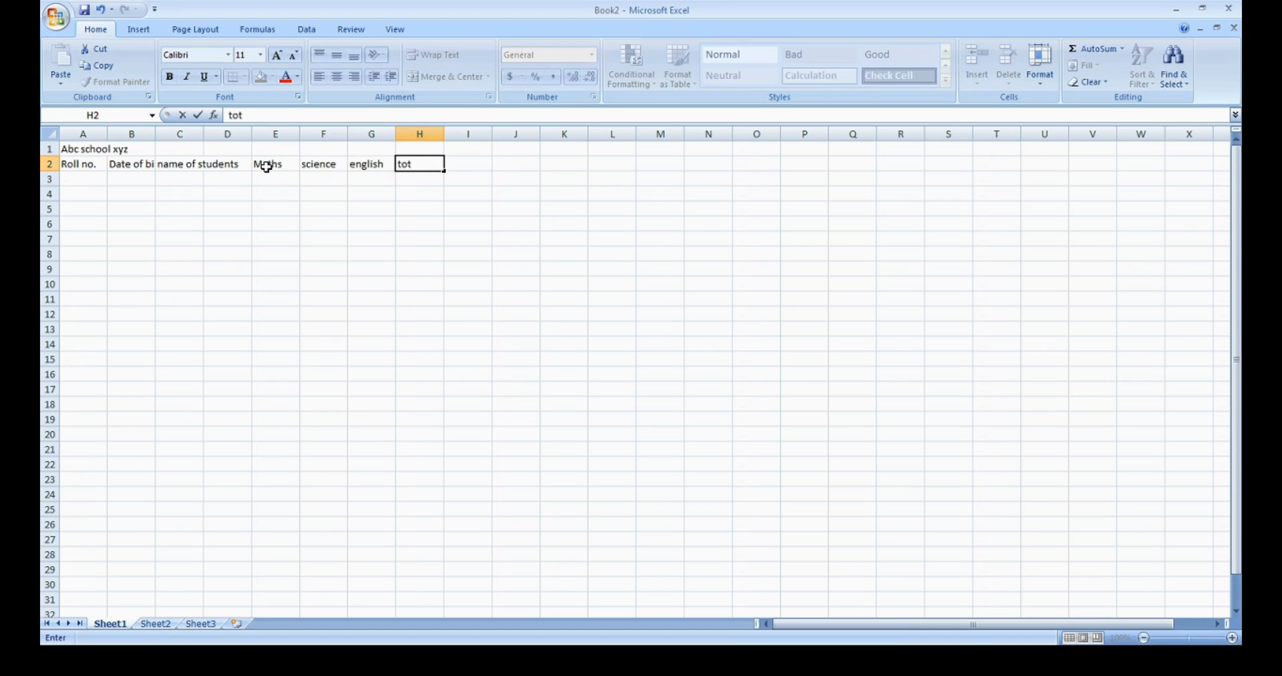
pyautogui.write('al')
pyautogui.press('Tab')
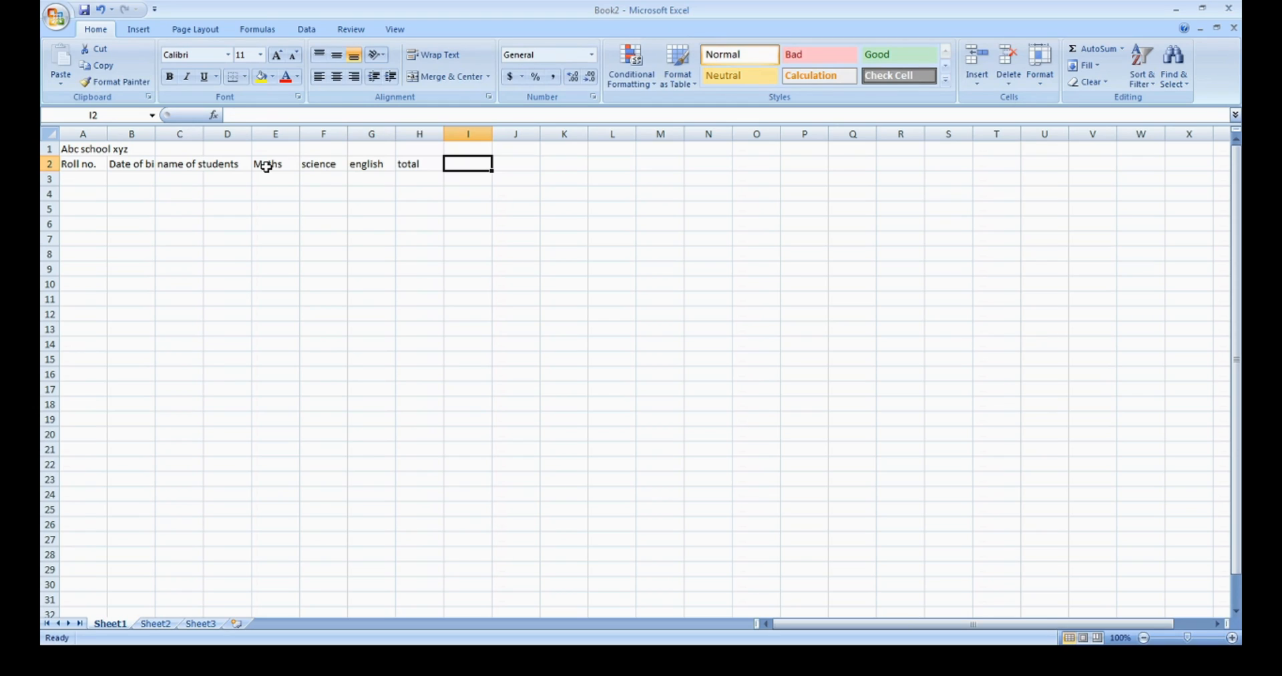
pyautogui.write('P')
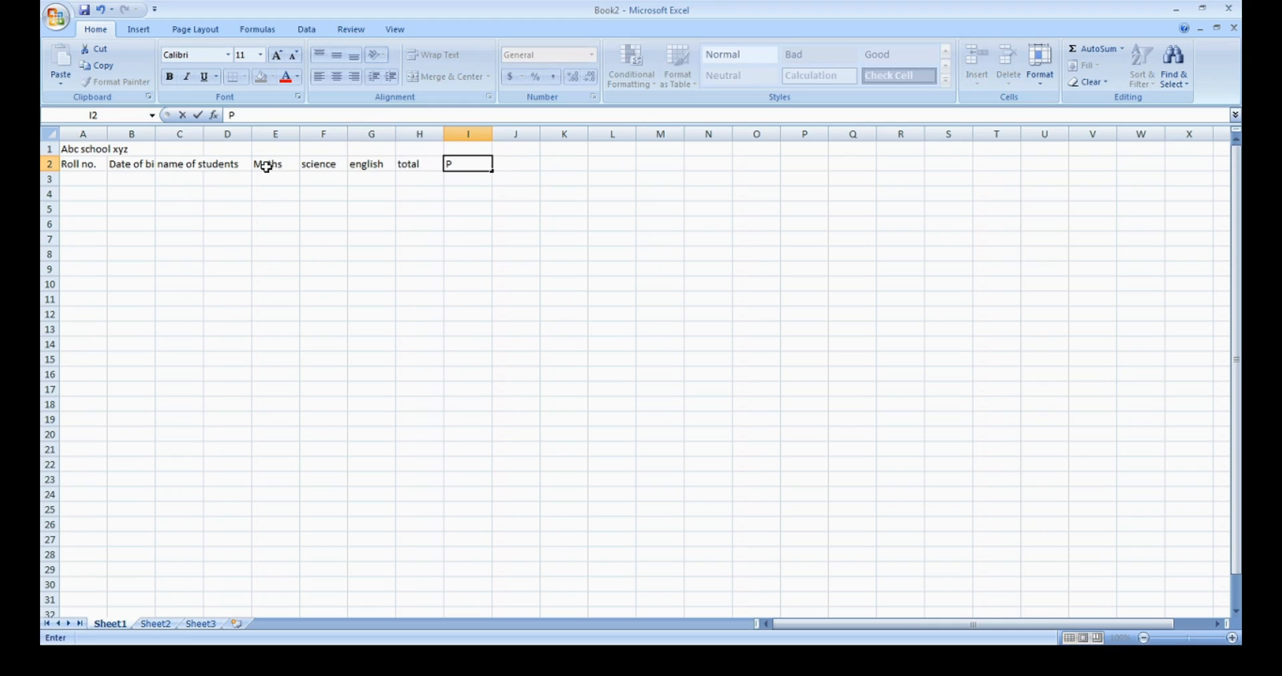
pyautogui.write('ercentage')
pyautogui.click(74, 179)
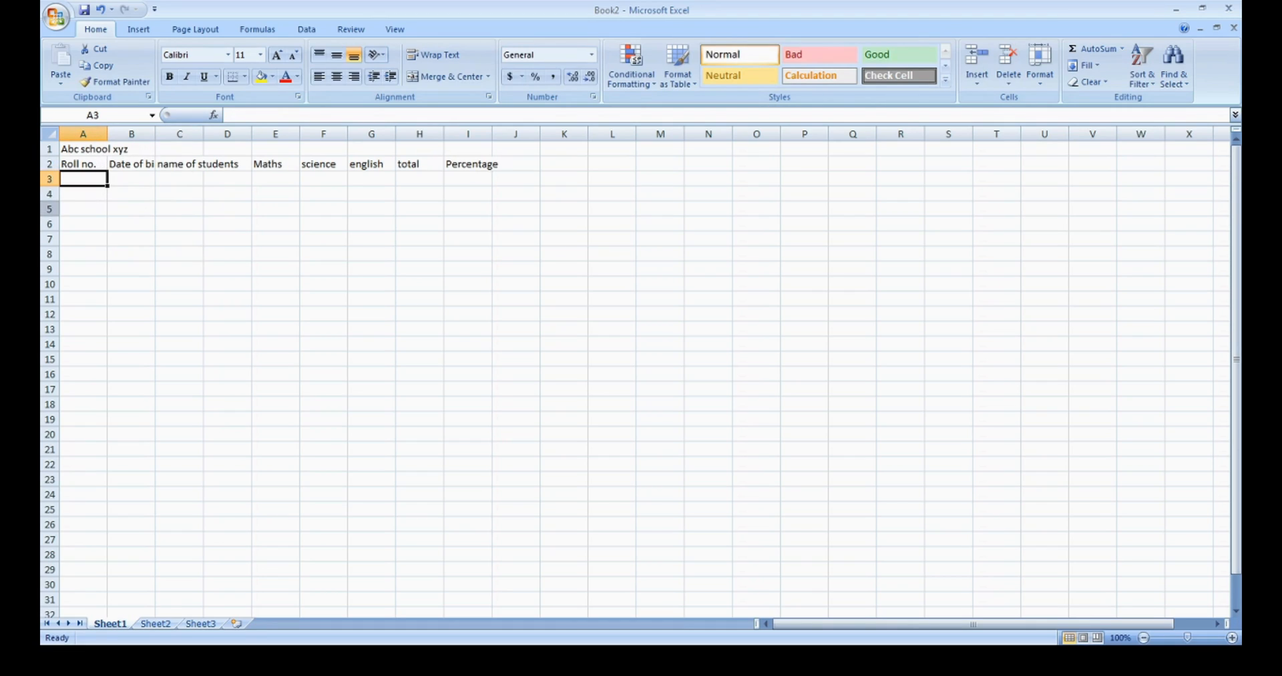
pyautogui.click(89, 162)
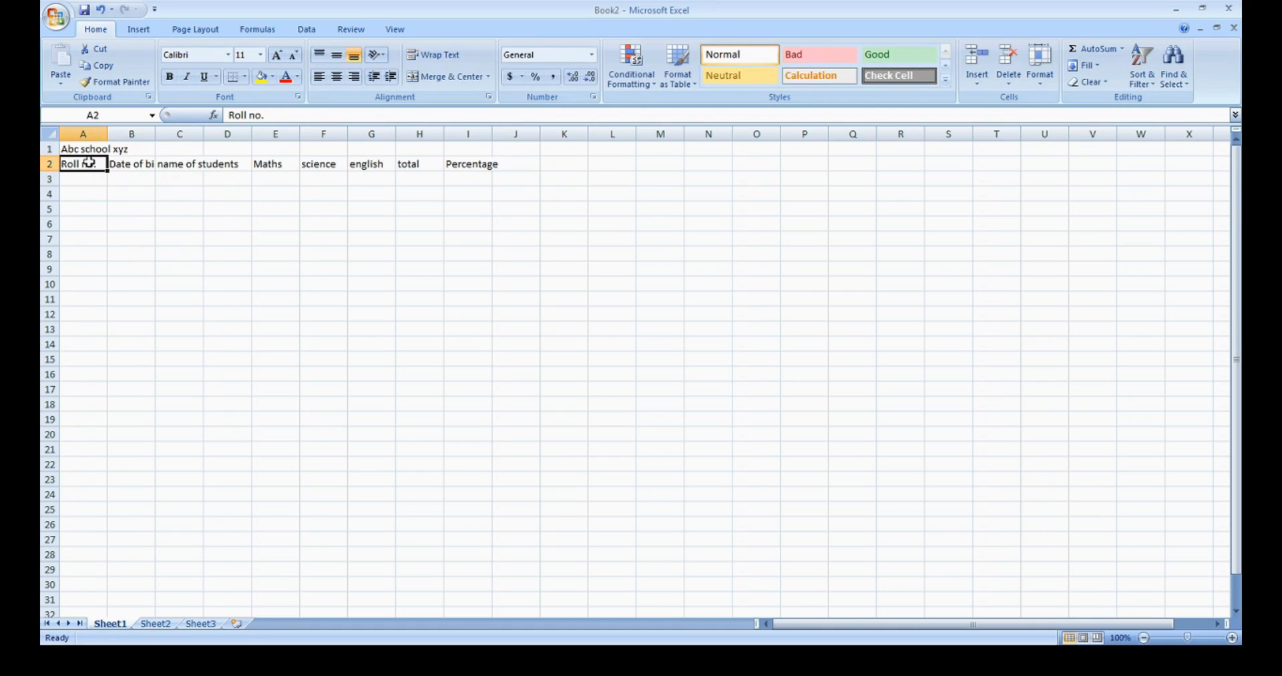
pyautogui.click(137, 149)
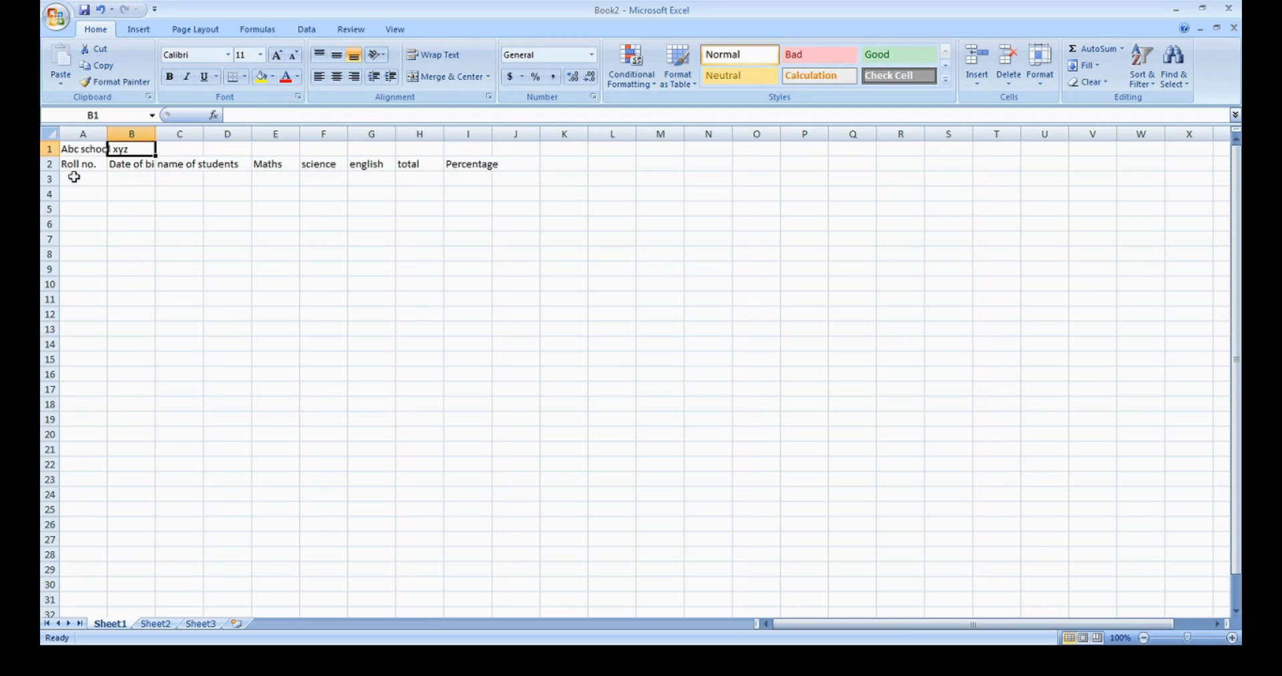
pyautogui.click(94, 178)
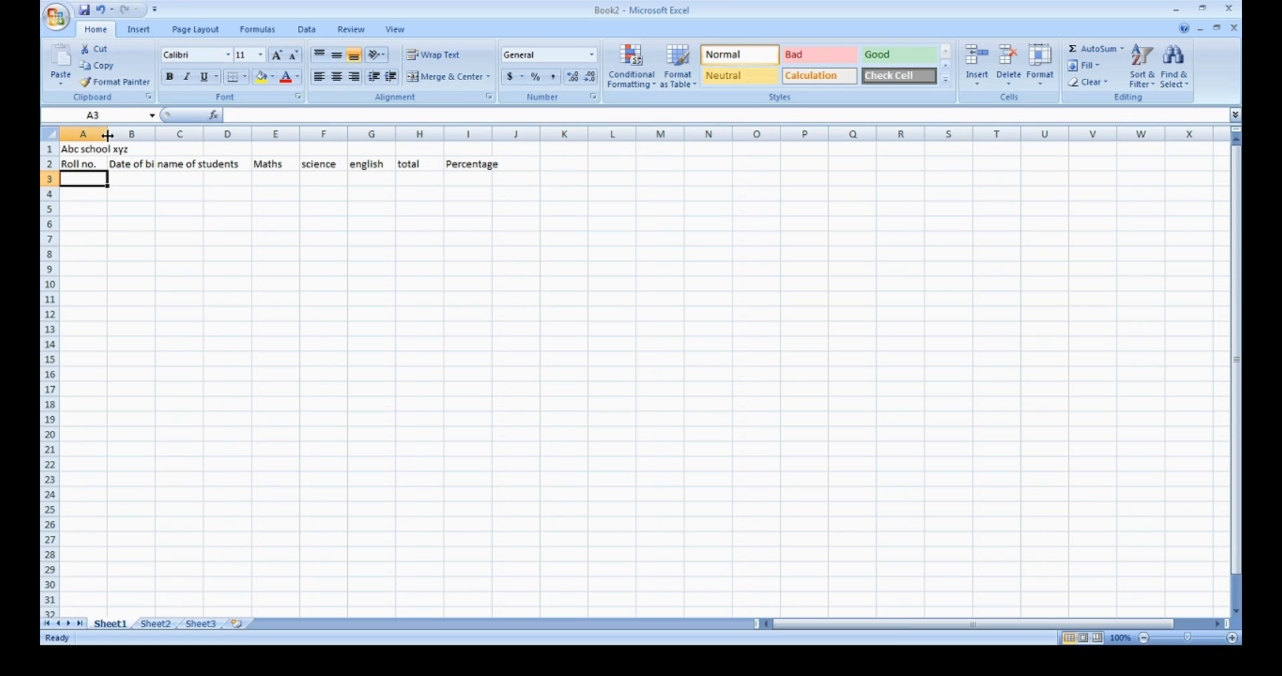
# Step: Widen column A to fit the school title and autofit the widths of columns A to J to their contents
pyautogui.moveTo(107, 134); pyautogui.dragTo(129, 135)
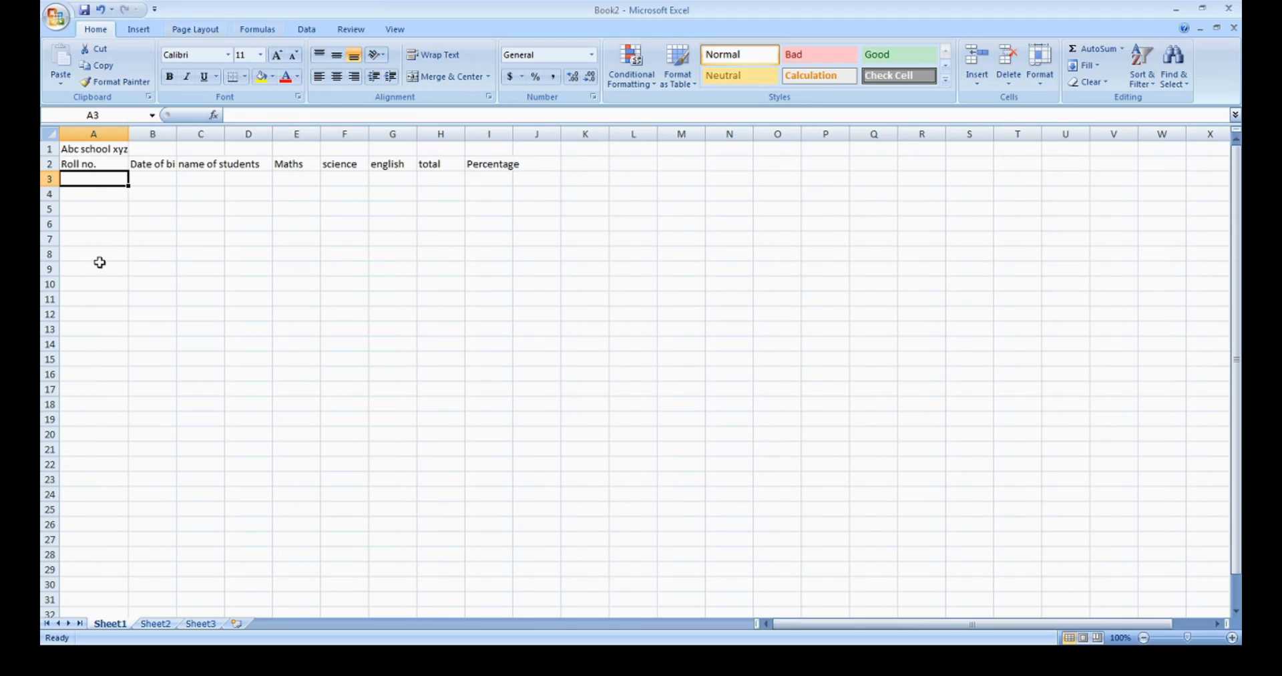
pyautogui.moveTo(106, 131); pyautogui.dragTo(516, 139)
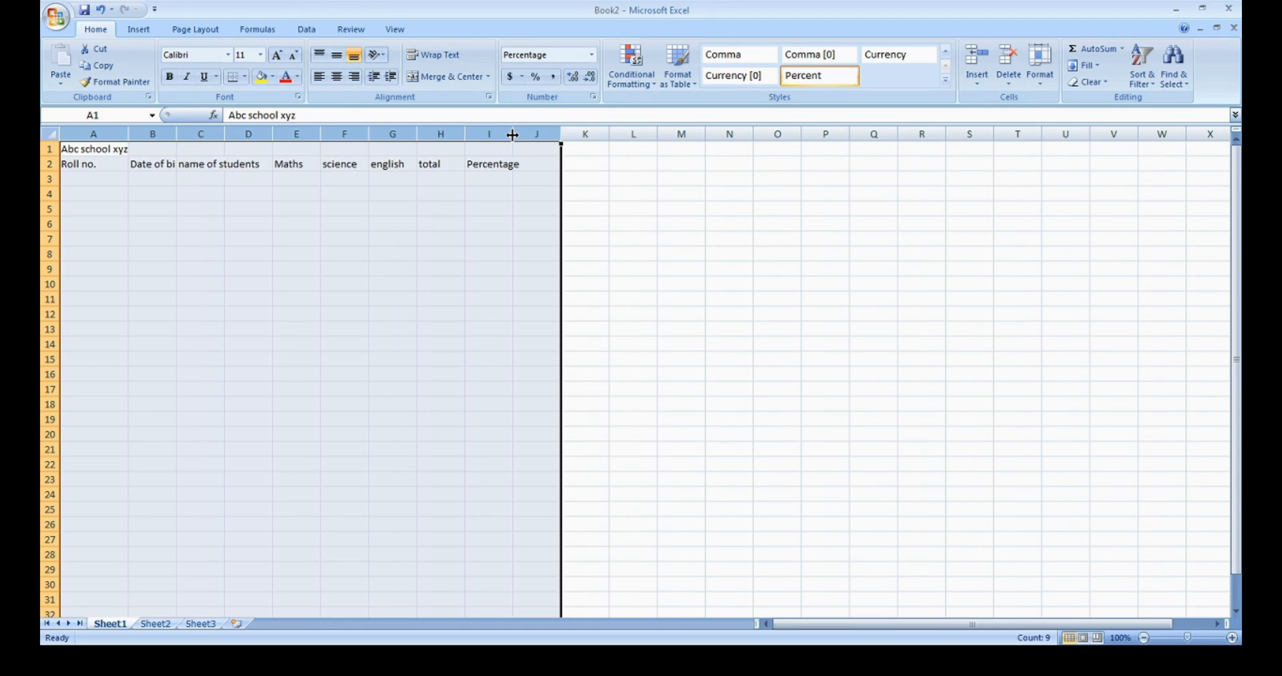
pyautogui.doubleClick(512, 134)
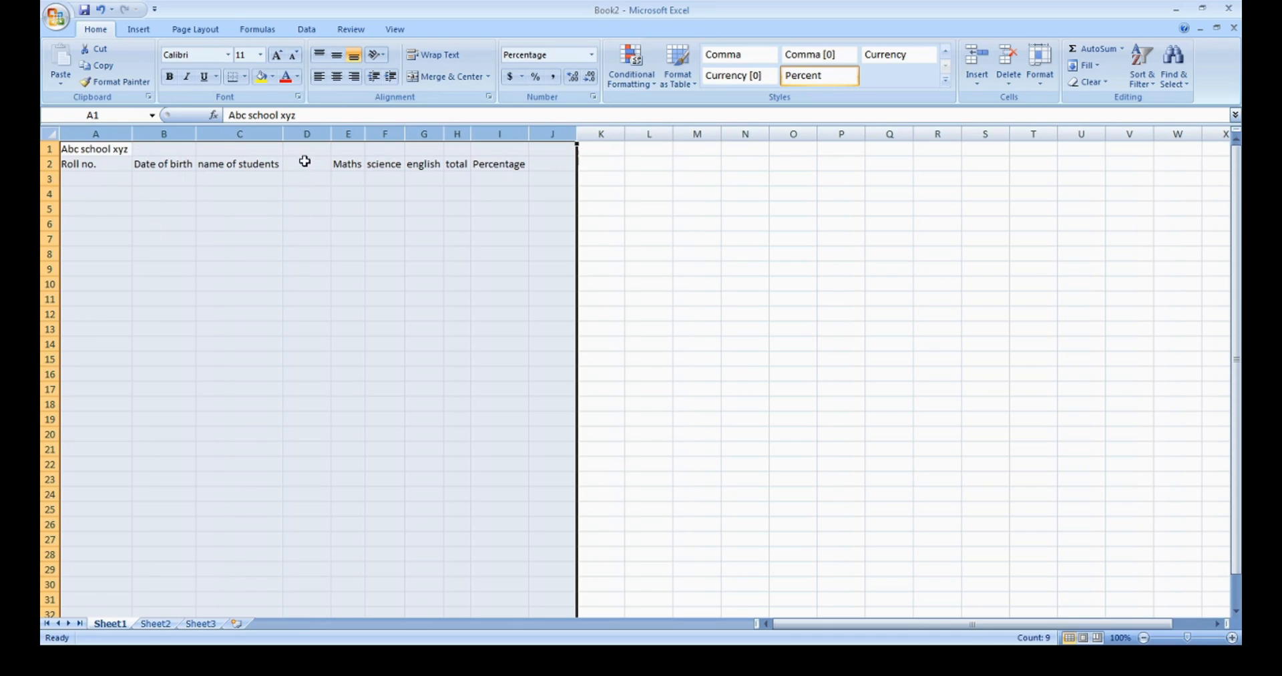
pyautogui.click(593, 168)
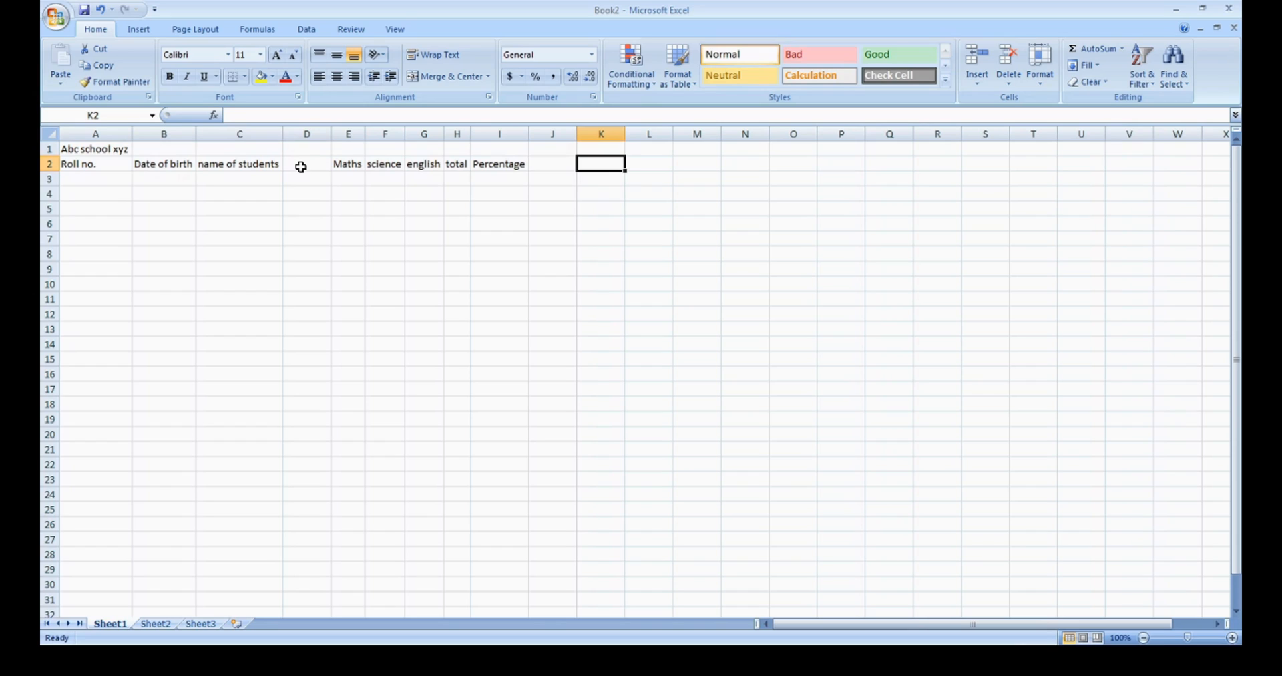
# Step: Delete the empty column D between the "name of students" and "Maths" columns
pyautogui.click(302, 134)
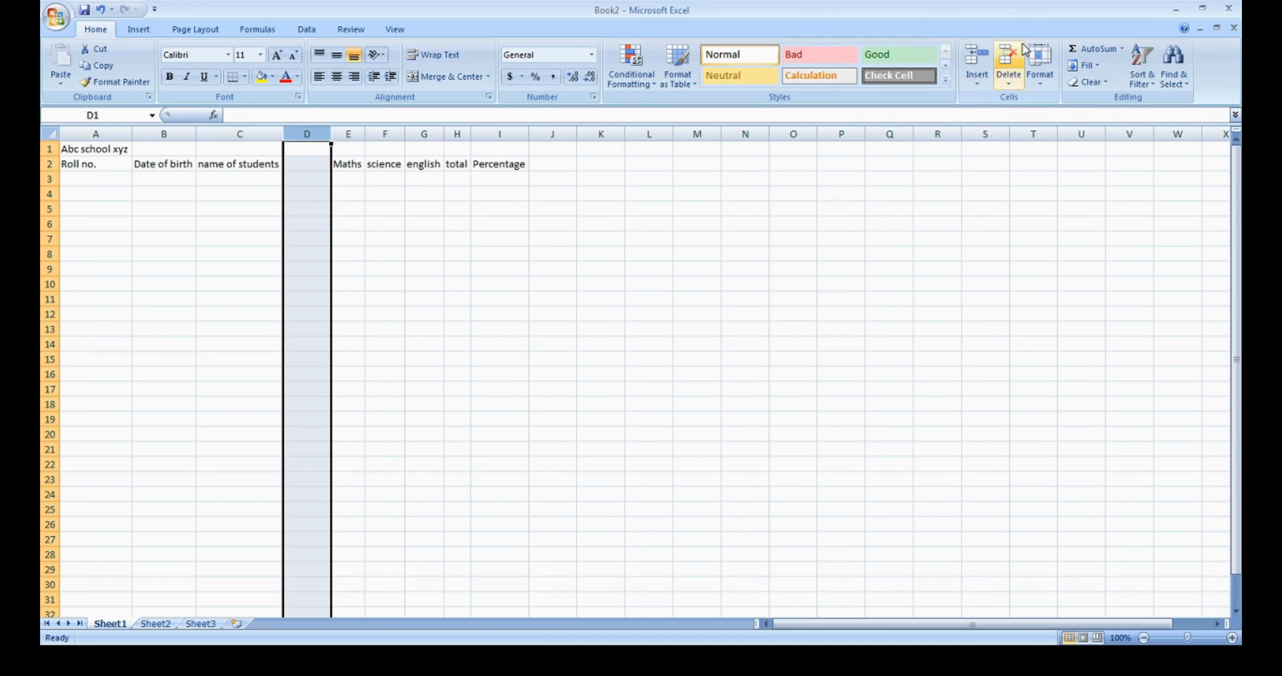
pyautogui.click(1016, 85)
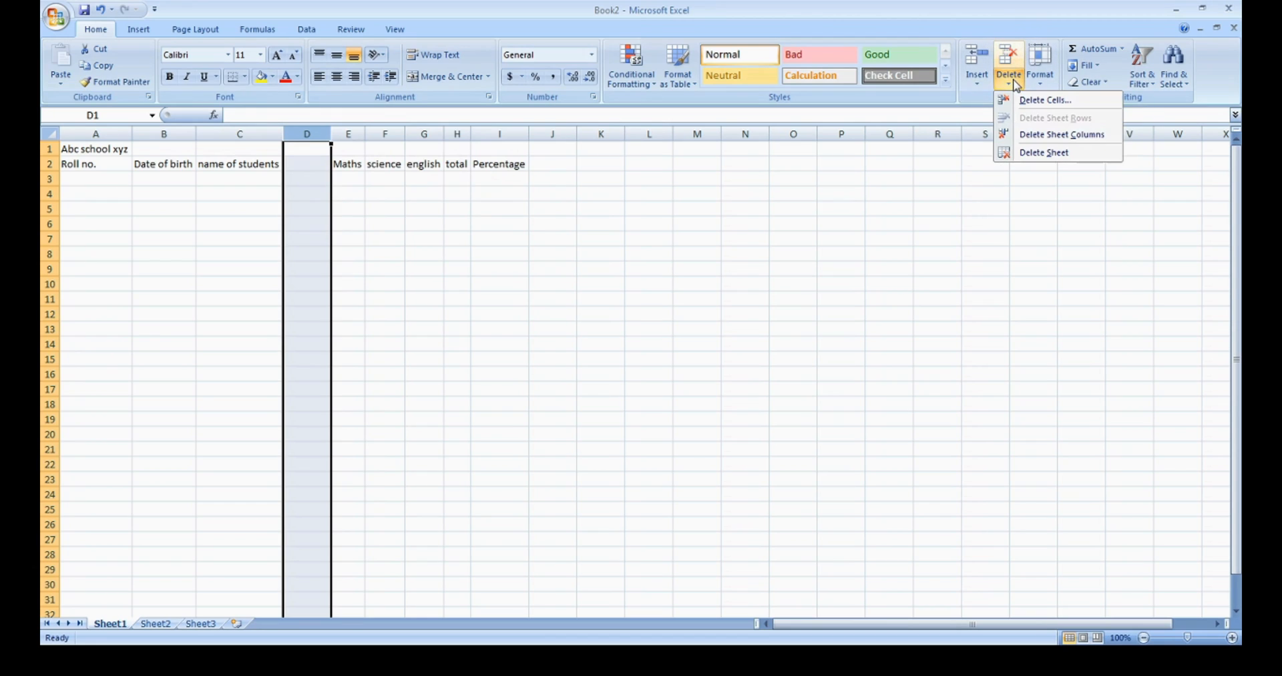
pyautogui.click(1023, 136)
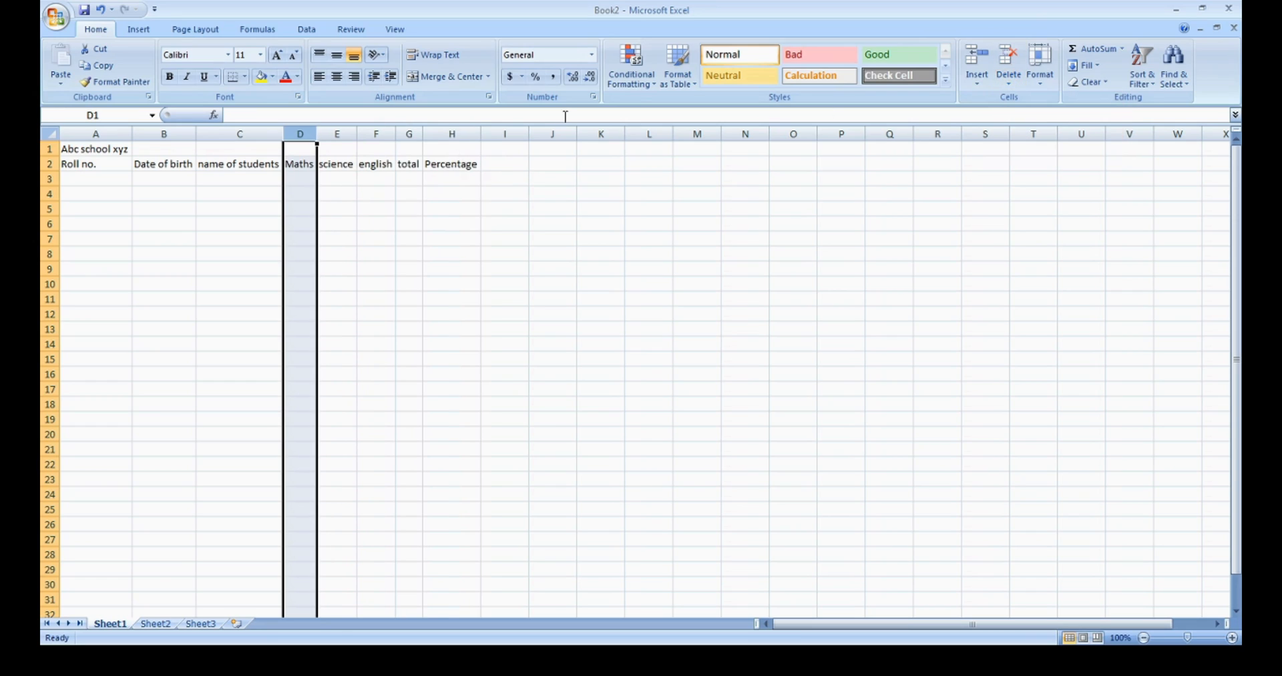
pyautogui.click(242, 176)
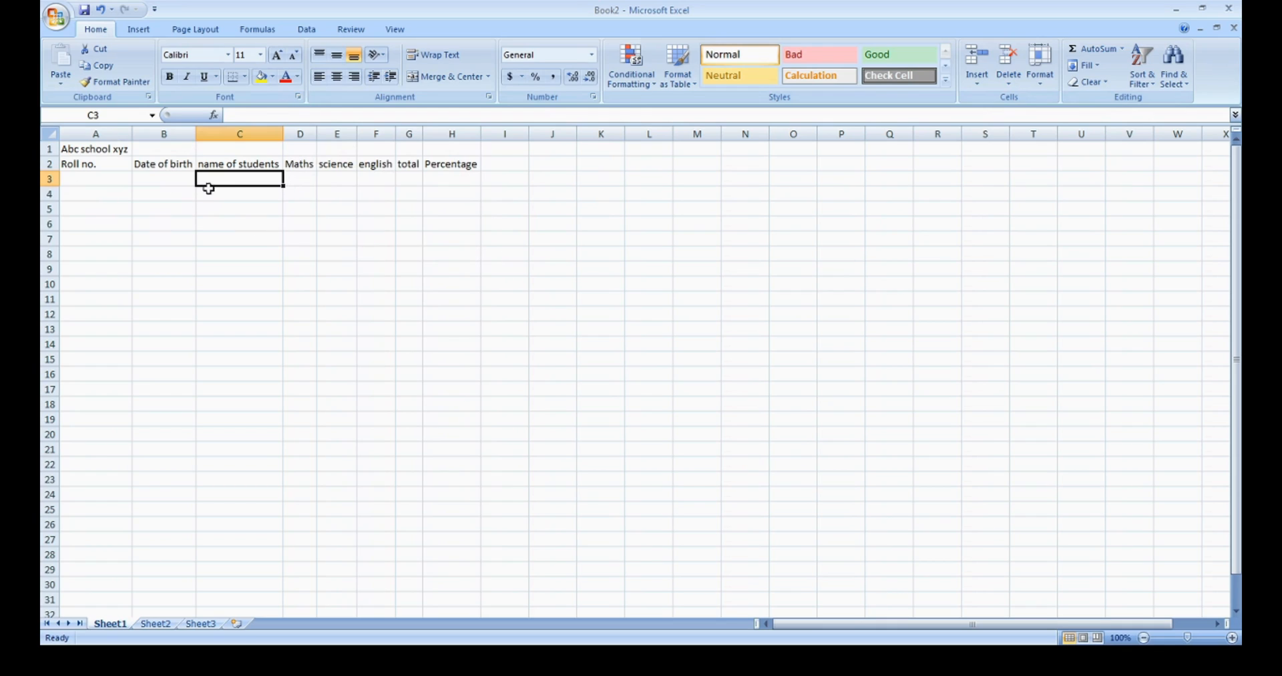
# Step: Merge and center the school title across cells A1 to H1
pyautogui.click(106, 179)
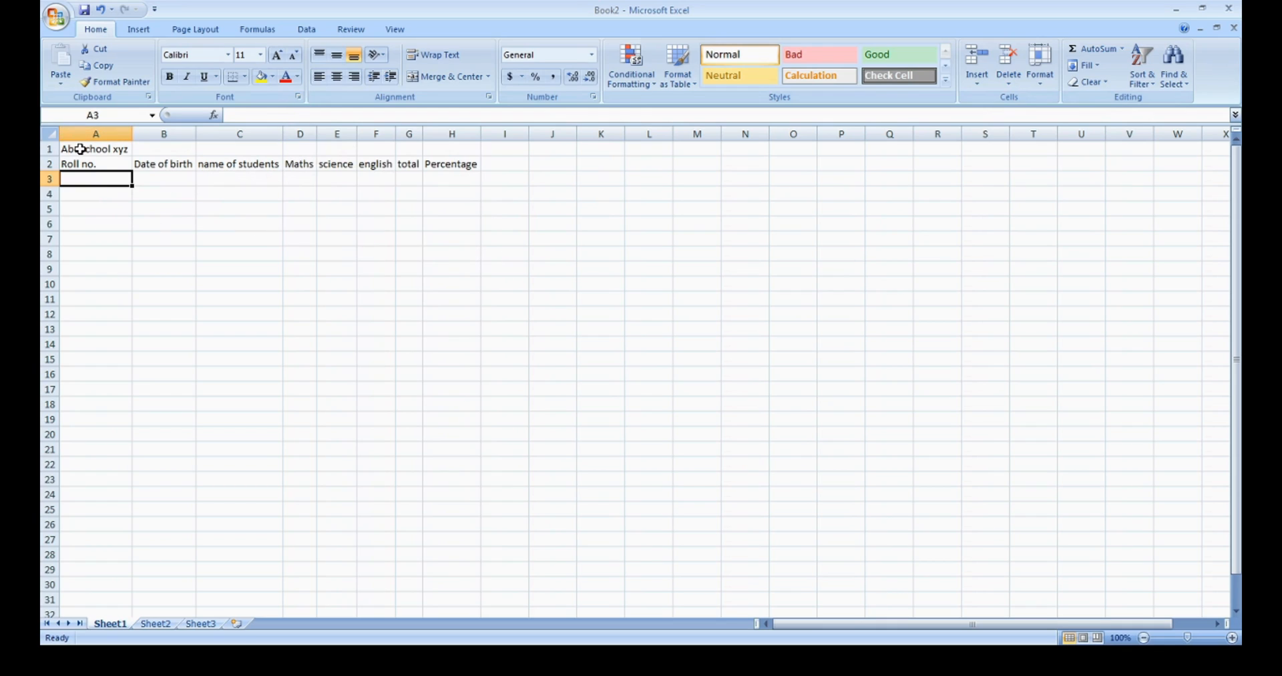
pyautogui.moveTo(75, 149); pyautogui.dragTo(432, 154)
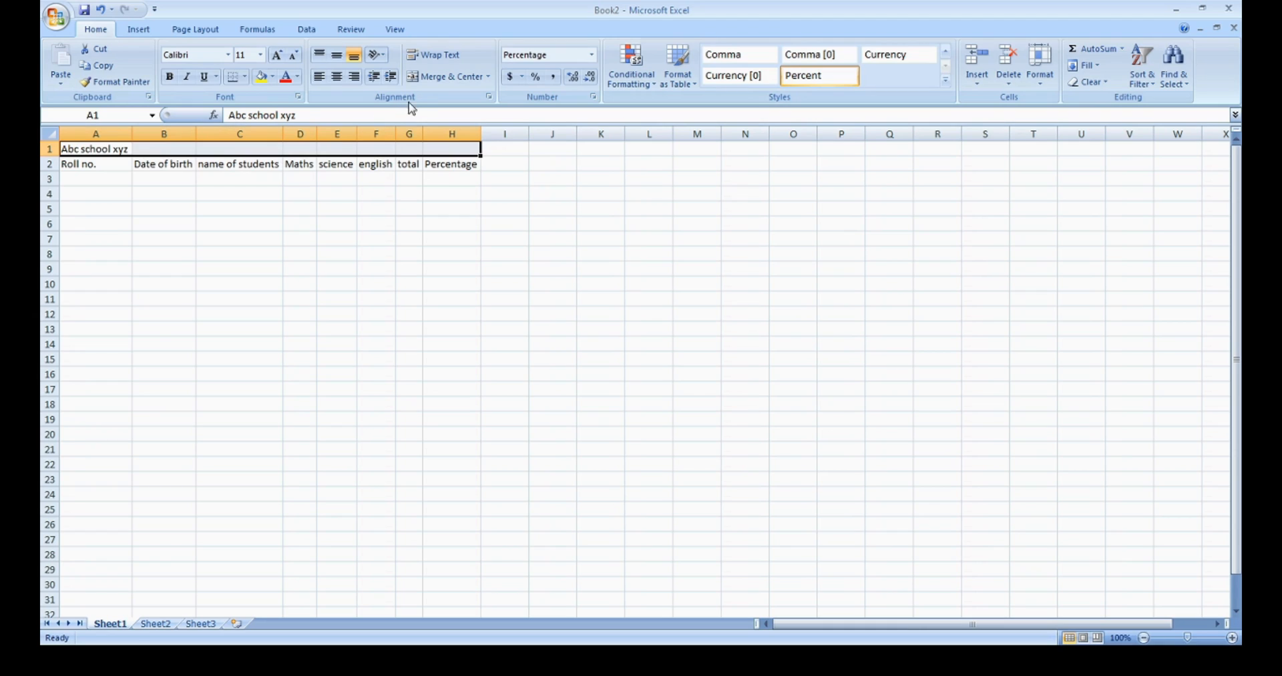
pyautogui.click(459, 79)
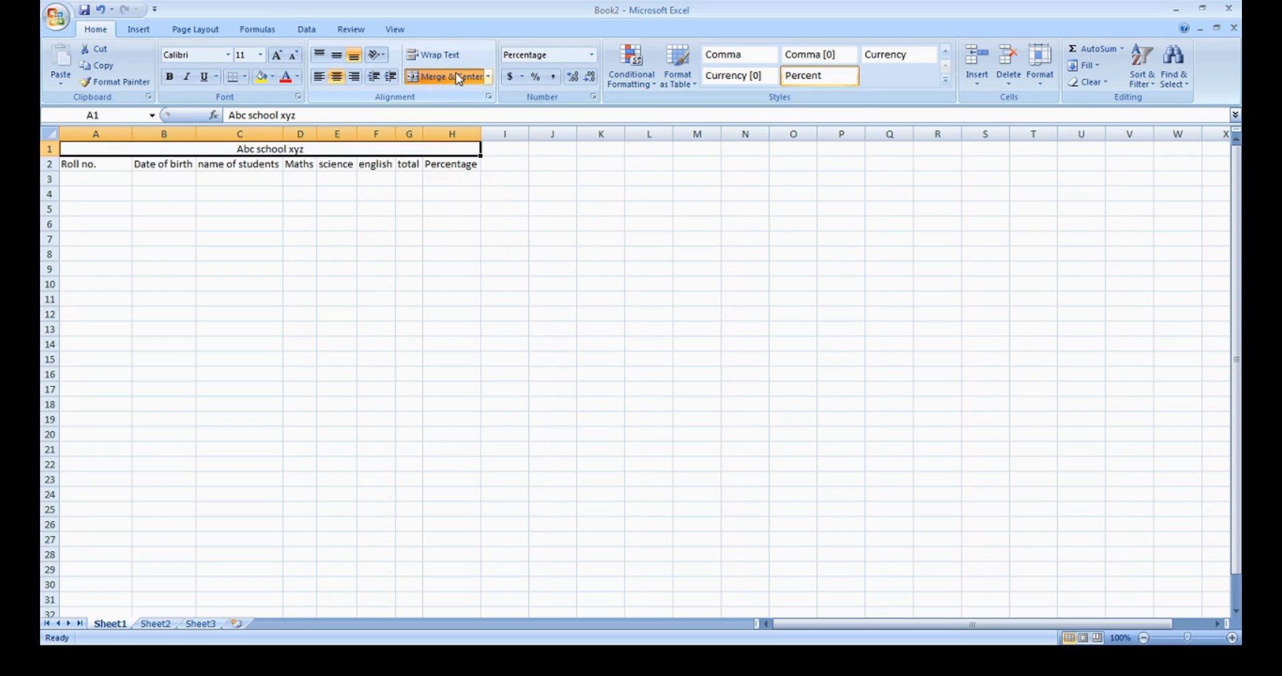
pyautogui.click(142, 175)
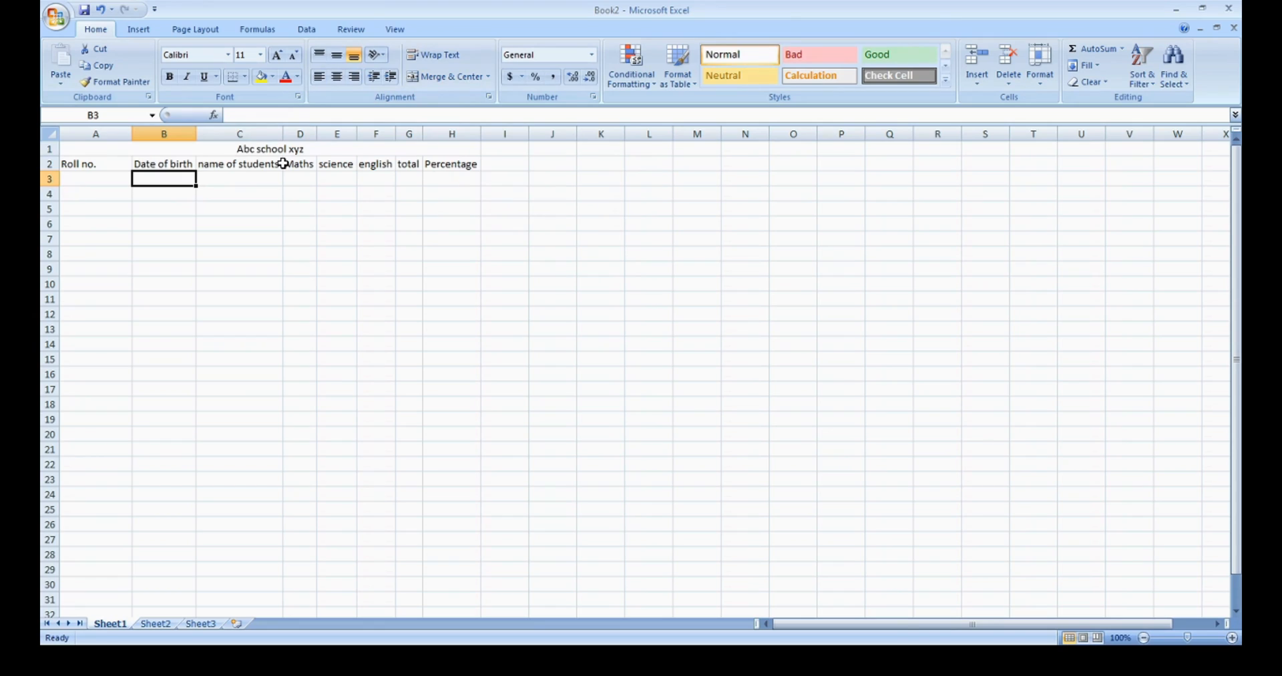
pyautogui.click(243, 151)
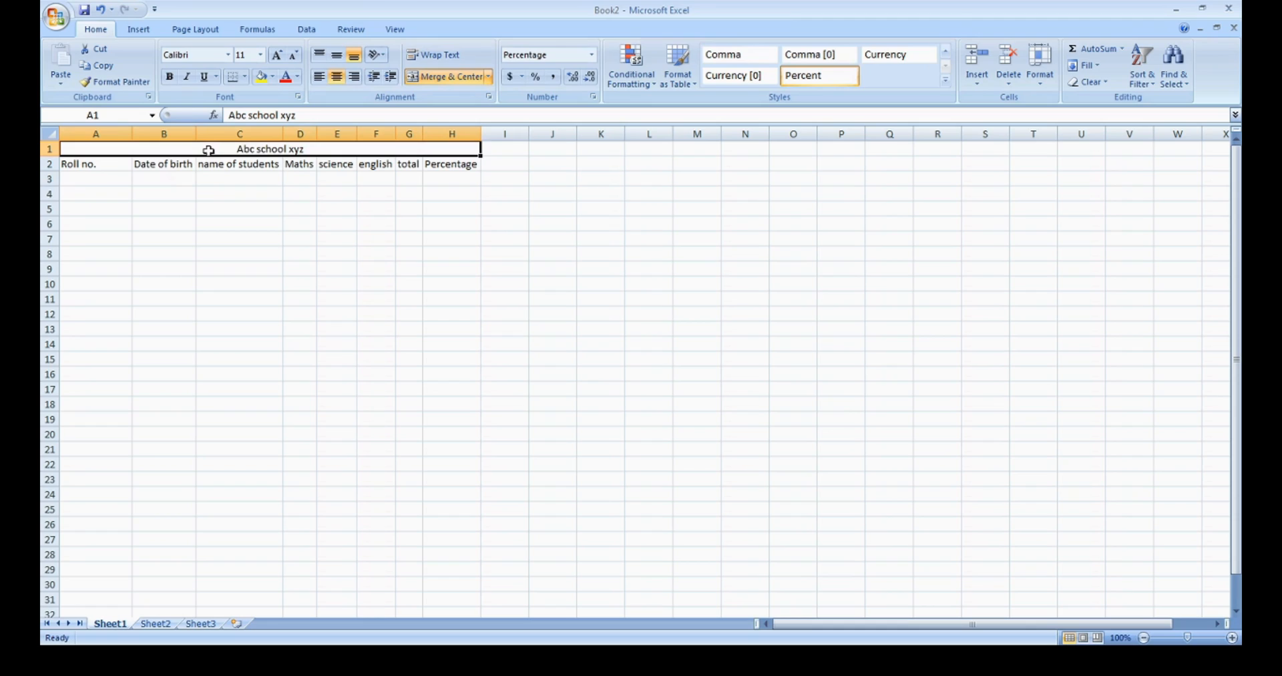
# Step: Enter roll numbers 1 and 2 in cells A3 and A4 and fill the series down to 10 in cell A12
pyautogui.click(102, 182)
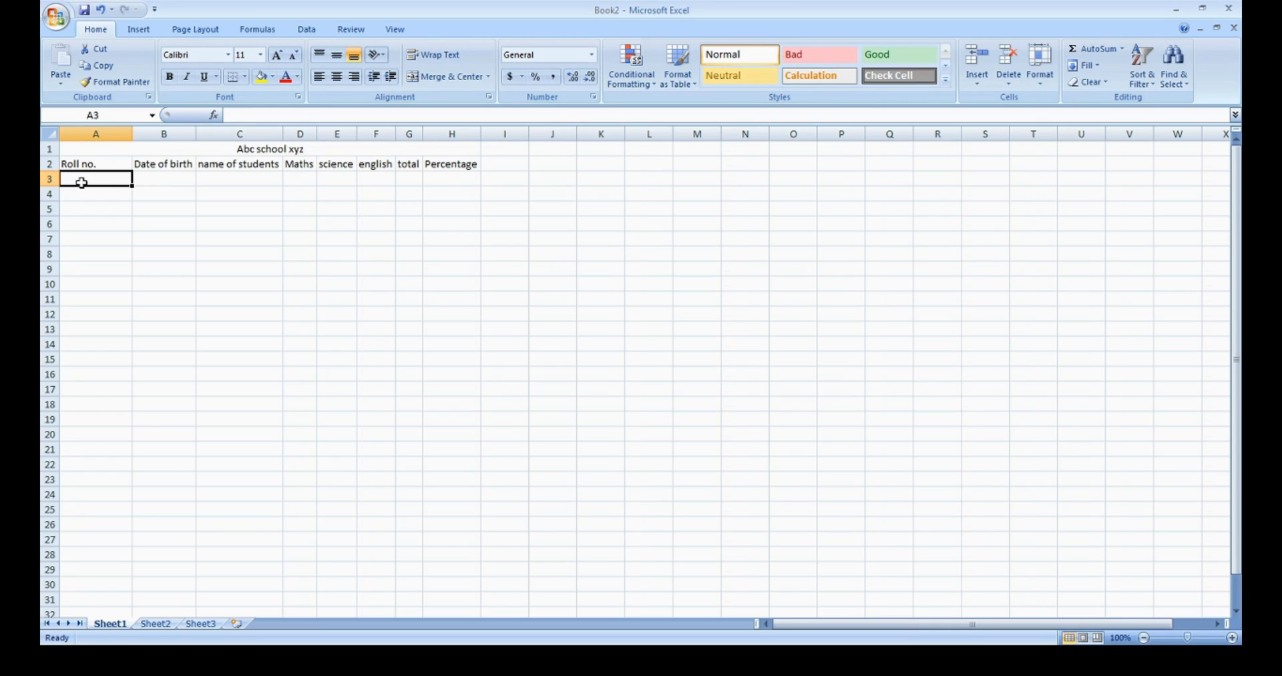
pyautogui.write('1')
pyautogui.press('Return')
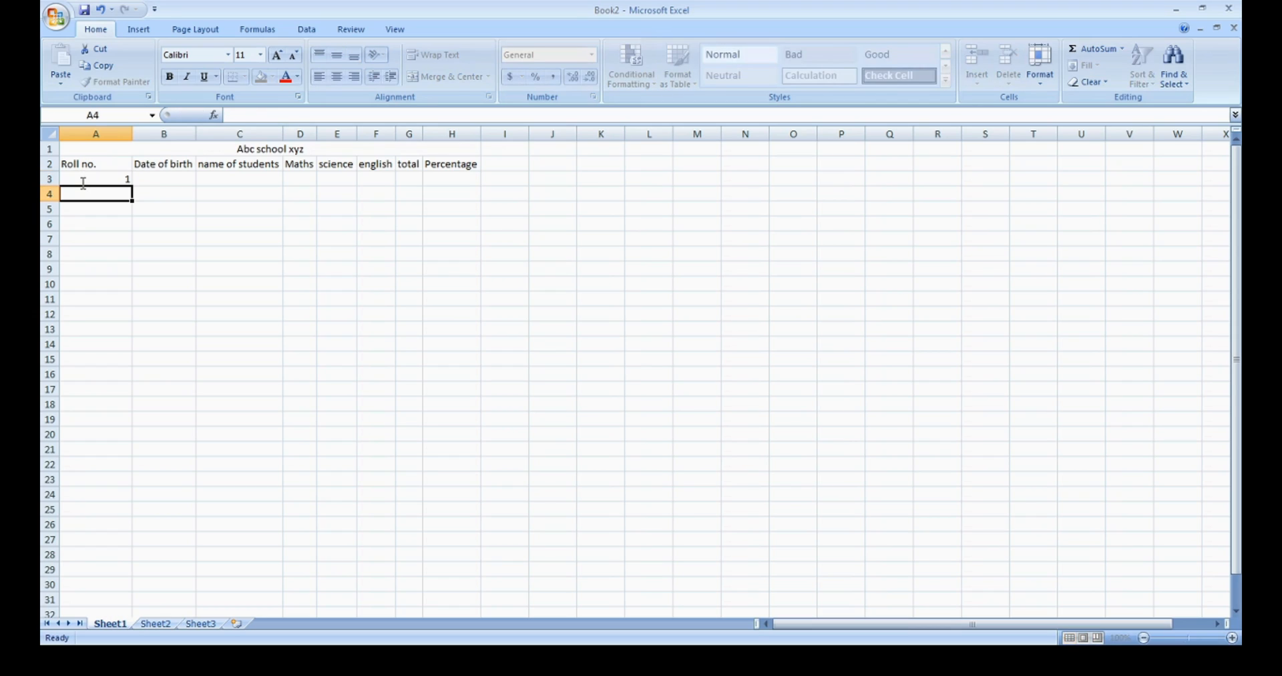
pyautogui.write('2')
pyautogui.click(41, 612)
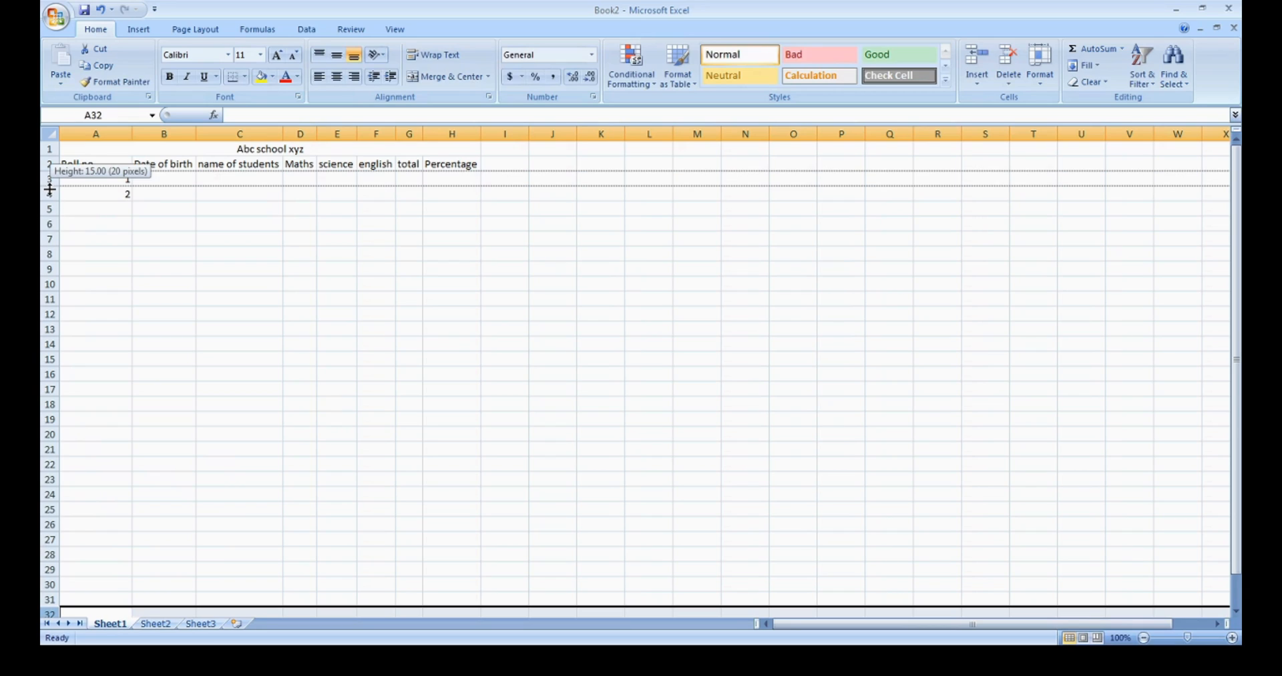
pyautogui.moveTo(48, 179)
pyautogui.mouseDown()
pyautogui.moveTo(49, 194)
pyautogui.moveTo(115, 180)
pyautogui.moveTo(115, 191)
pyautogui.mouseUp()
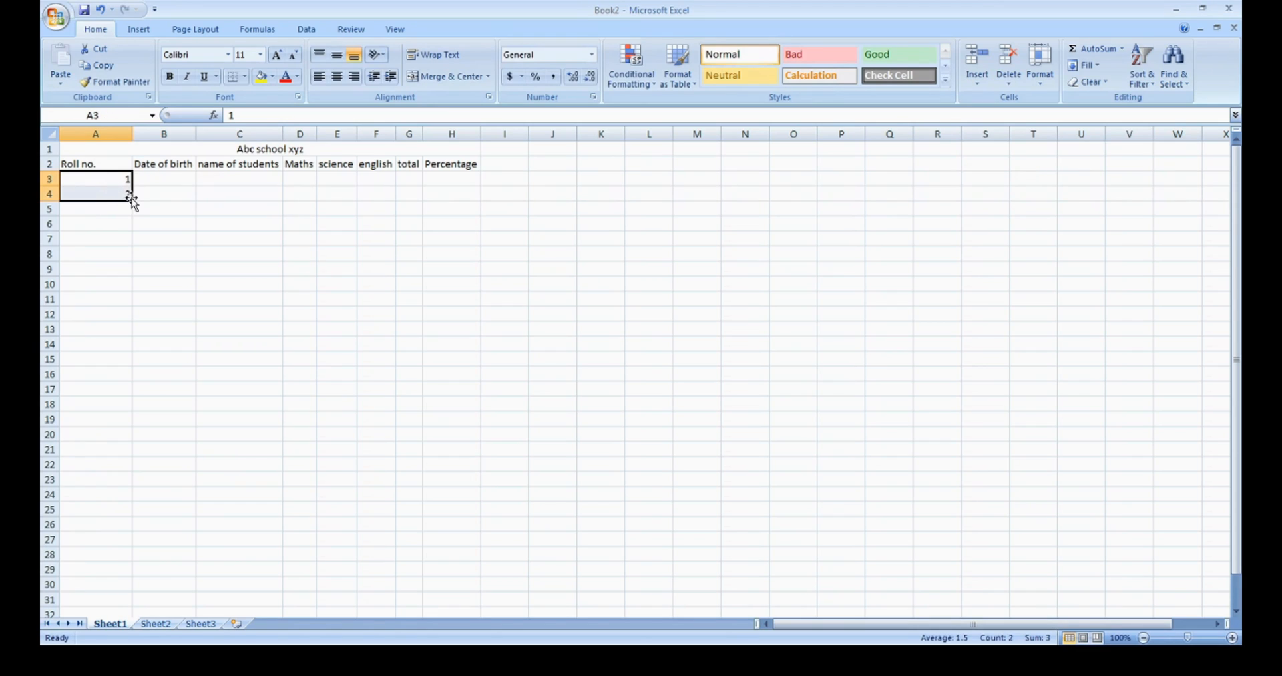
pyautogui.moveTo(131, 200)
pyautogui.mouseDown()
pyautogui.moveTo(129, 189)
pyautogui.moveTo(121, 638)
pyautogui.moveTo(135, 504)
pyautogui.moveTo(134, 100)
pyautogui.moveTo(126, 324)
pyautogui.moveTo(127, 297)
pyautogui.mouseUp()
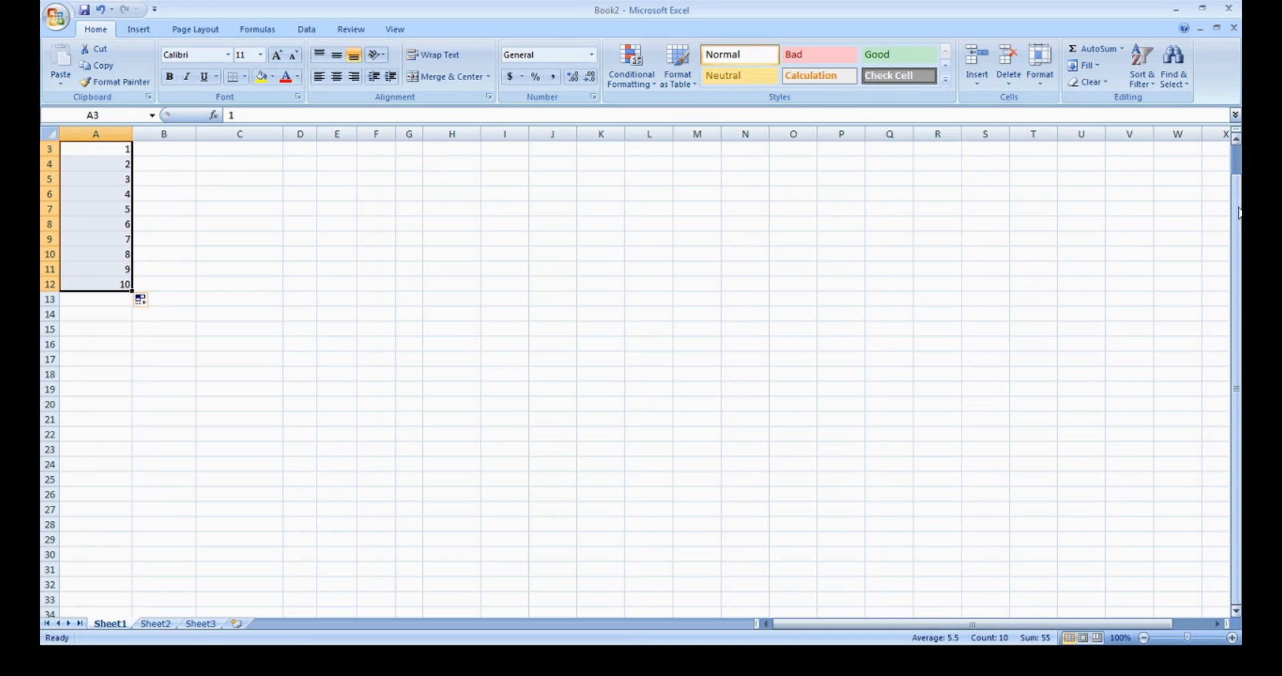
pyautogui.moveTo(1236, 210); pyautogui.dragTo(1236, 181)
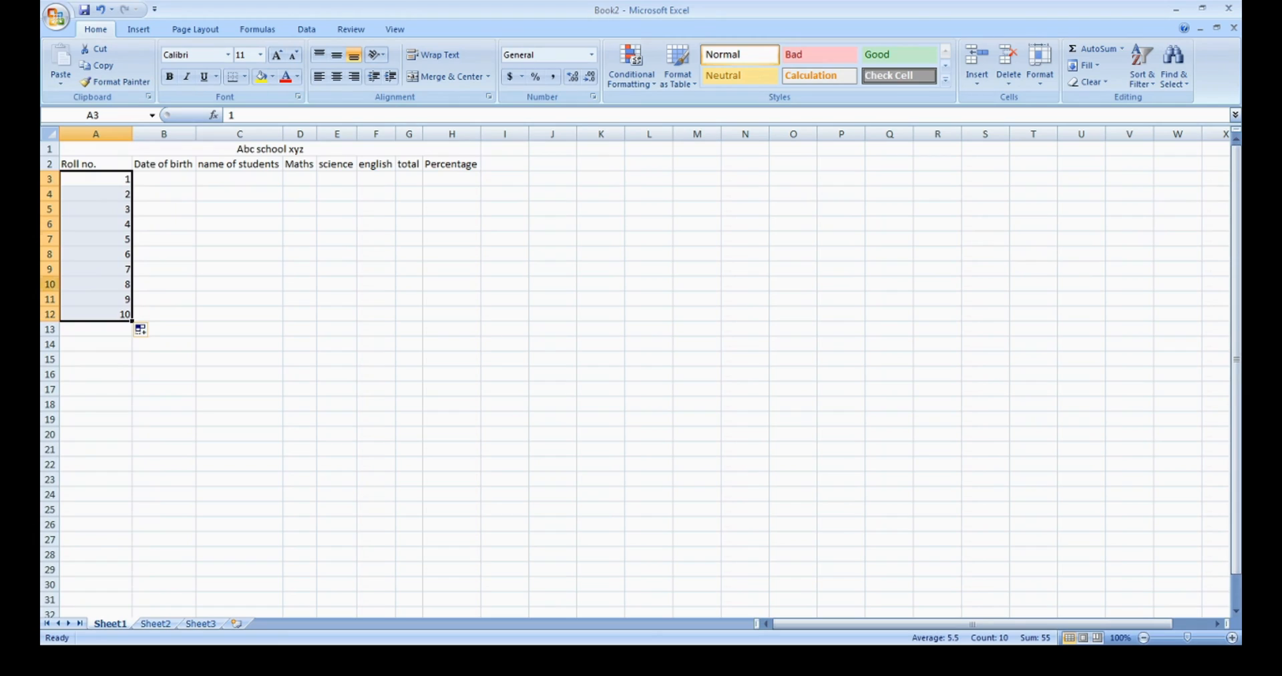
pyautogui.click(143, 178)
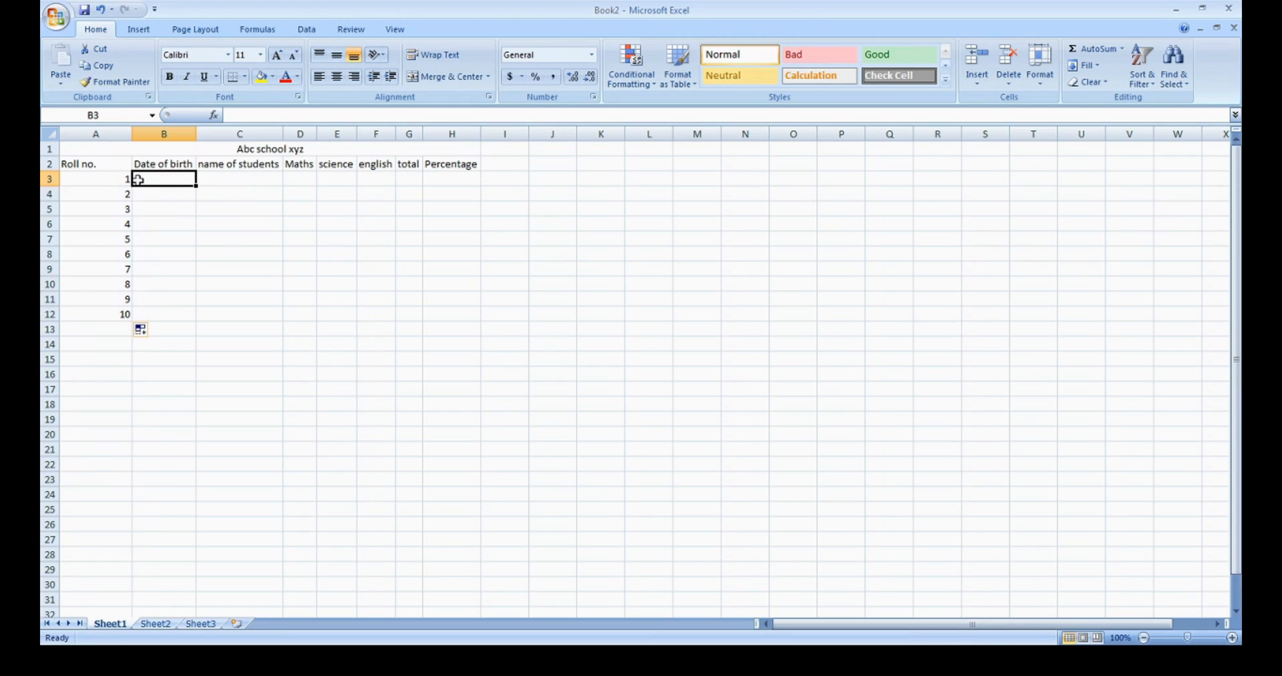
pyautogui.click(78, 180)
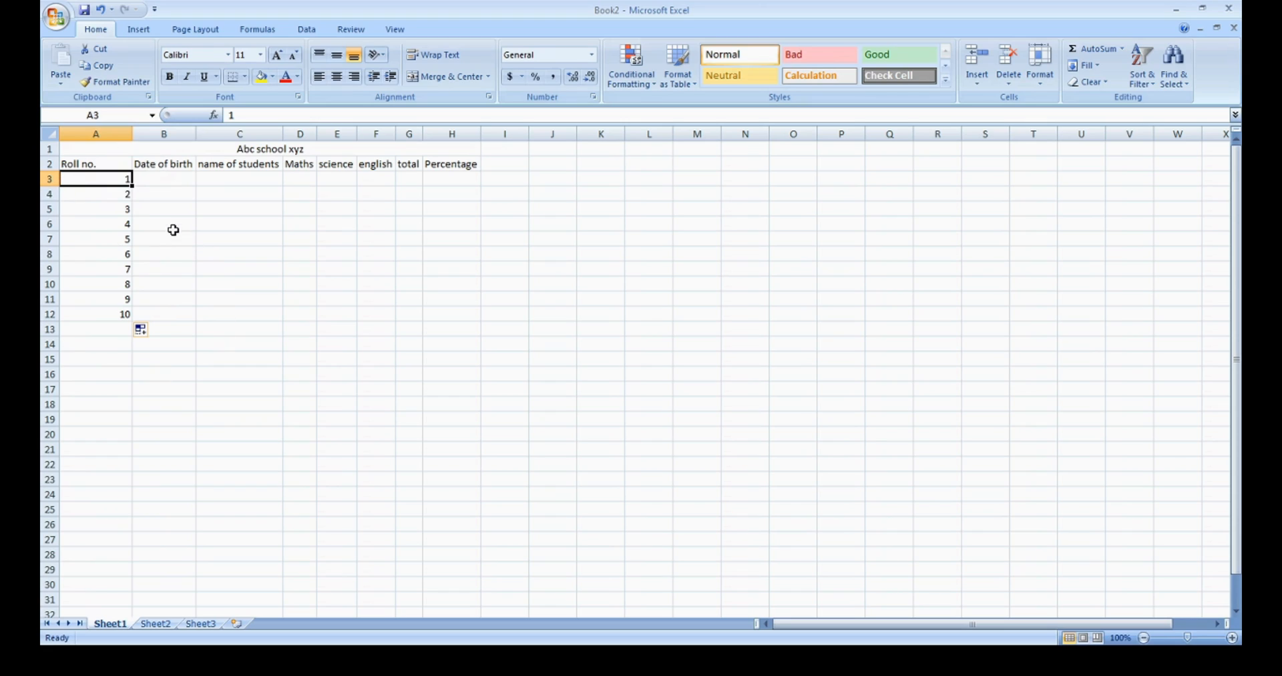
# Step: Enter the first two students' dates of birth in cells B3 and B4 and fill the date series down to cell B12
pyautogui.click(149, 182)
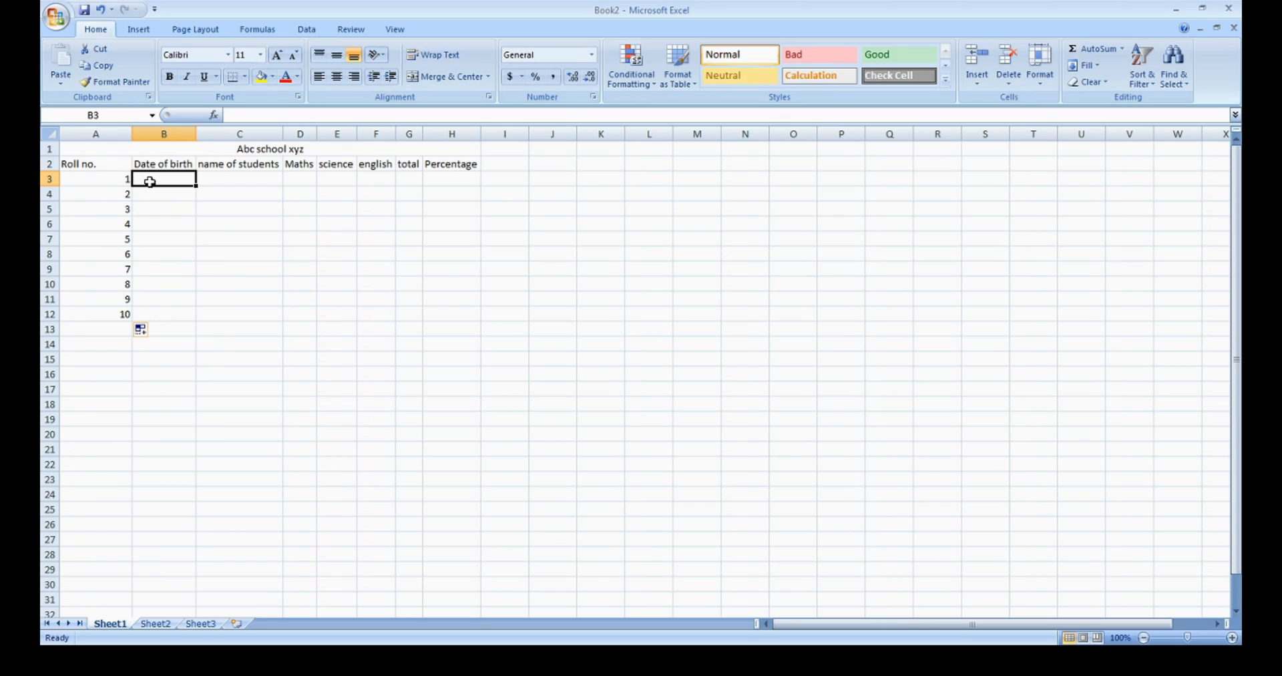
pyautogui.write('1')
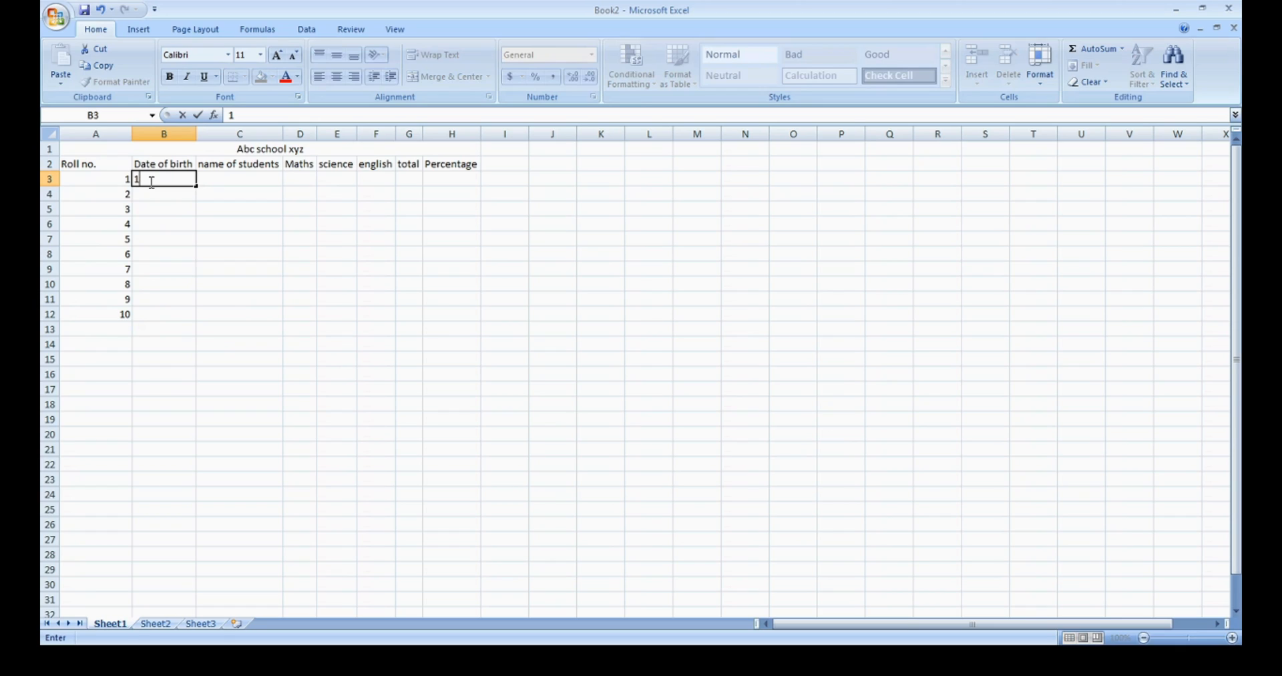
pyautogui.write('/2/2020')
pyautogui.click(186, 195)
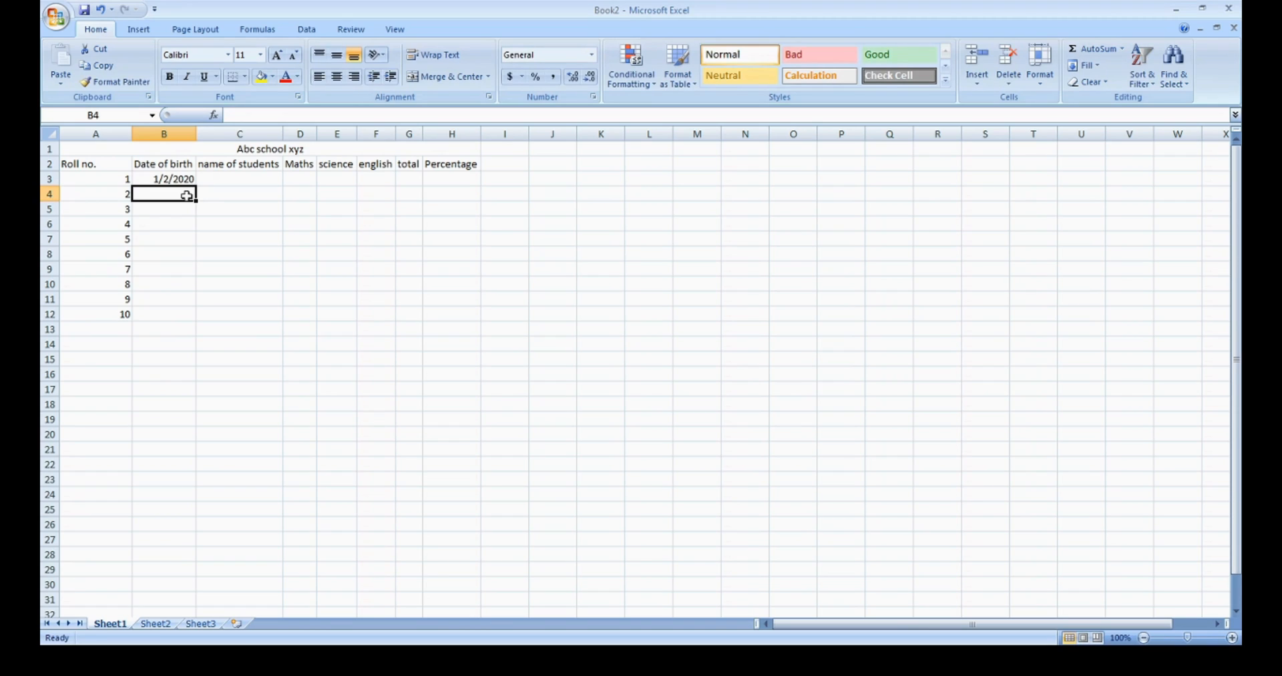
pyautogui.write('3')
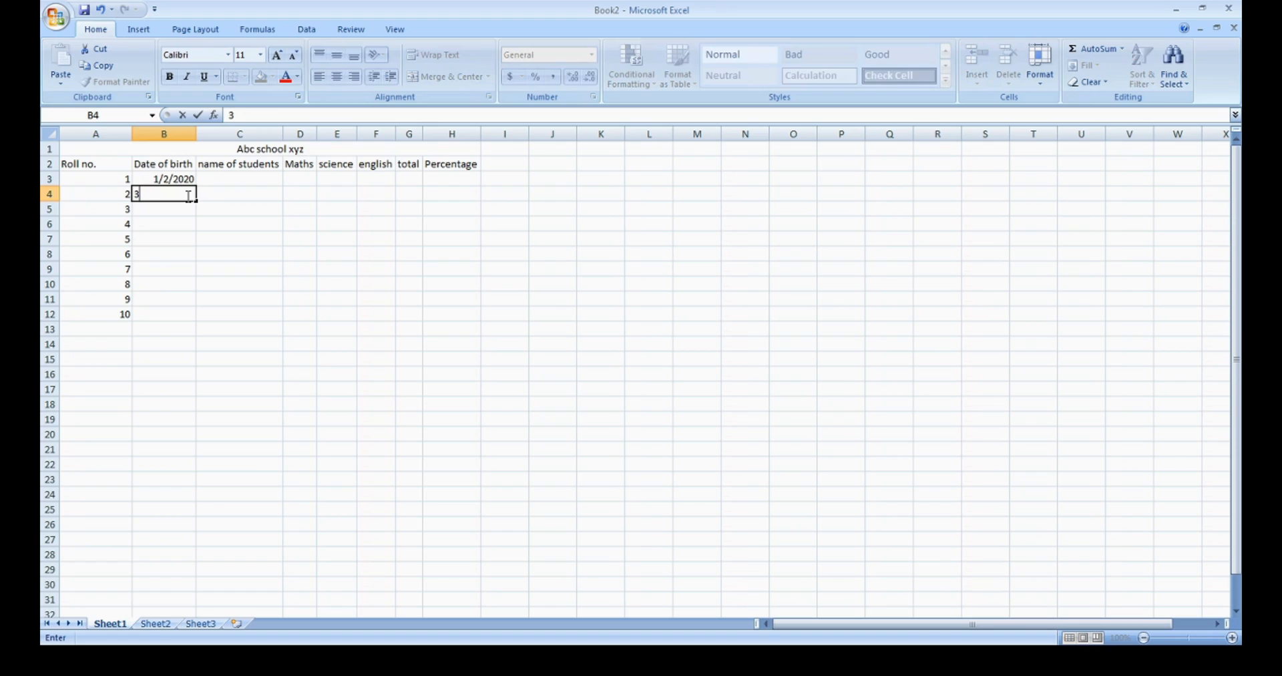
pyautogui.write('/3/2020')
pyautogui.moveTo(190, 179); pyautogui.dragTo(199, 320)
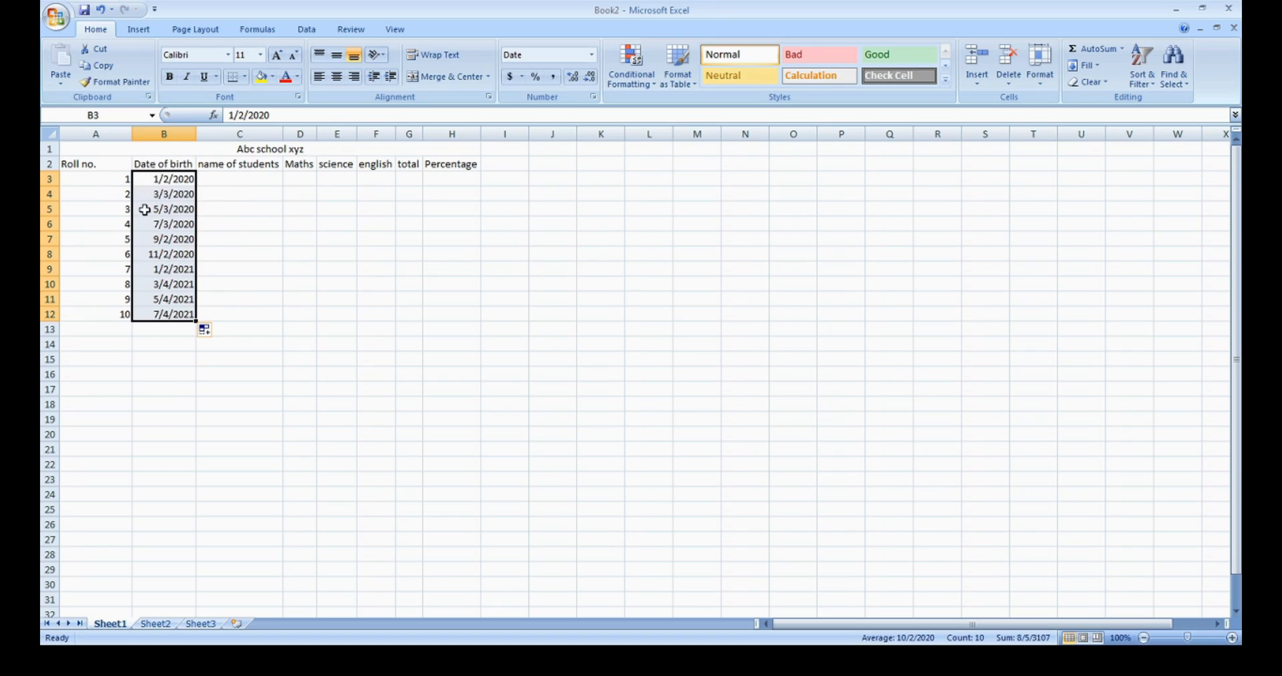
pyautogui.click(149, 329)
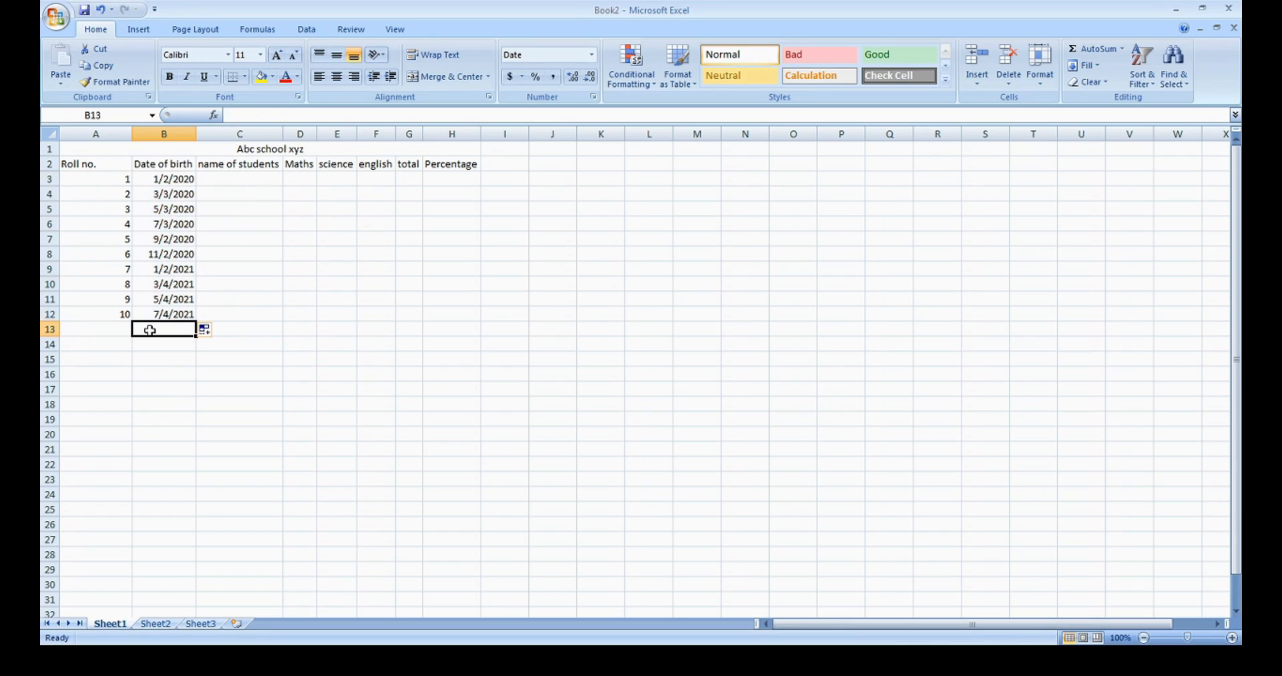
pyautogui.click(148, 180)
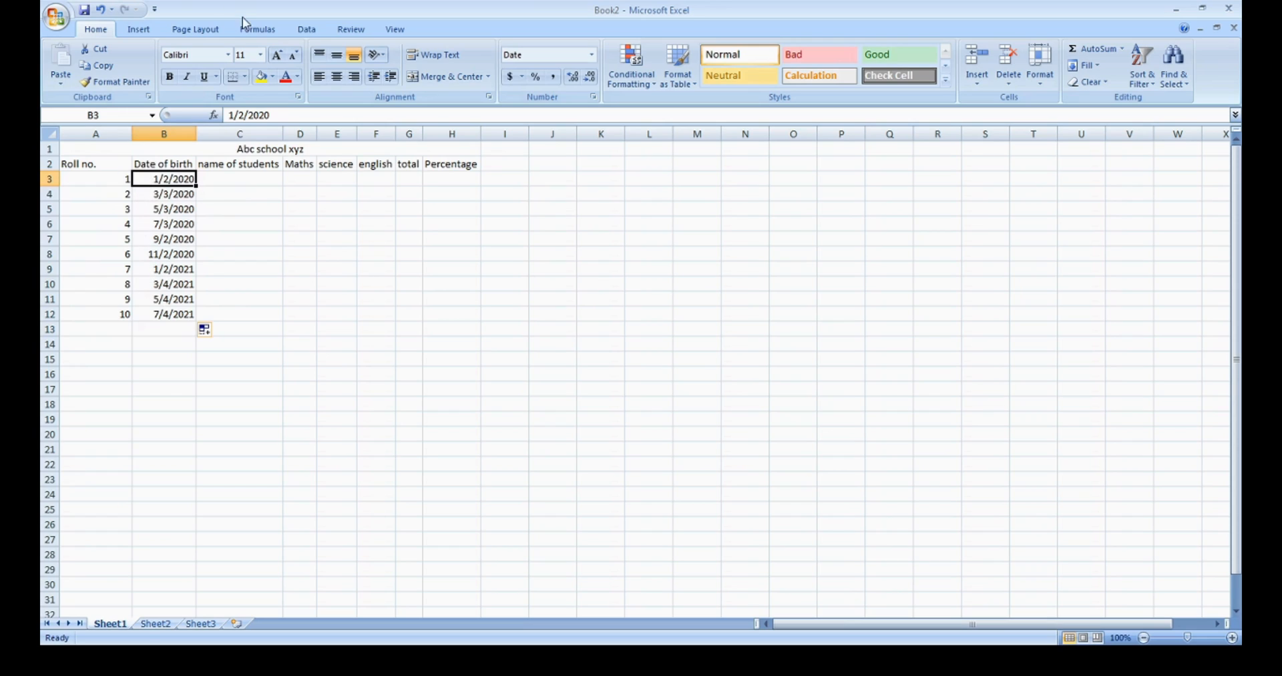
pyautogui.click(100, 329)
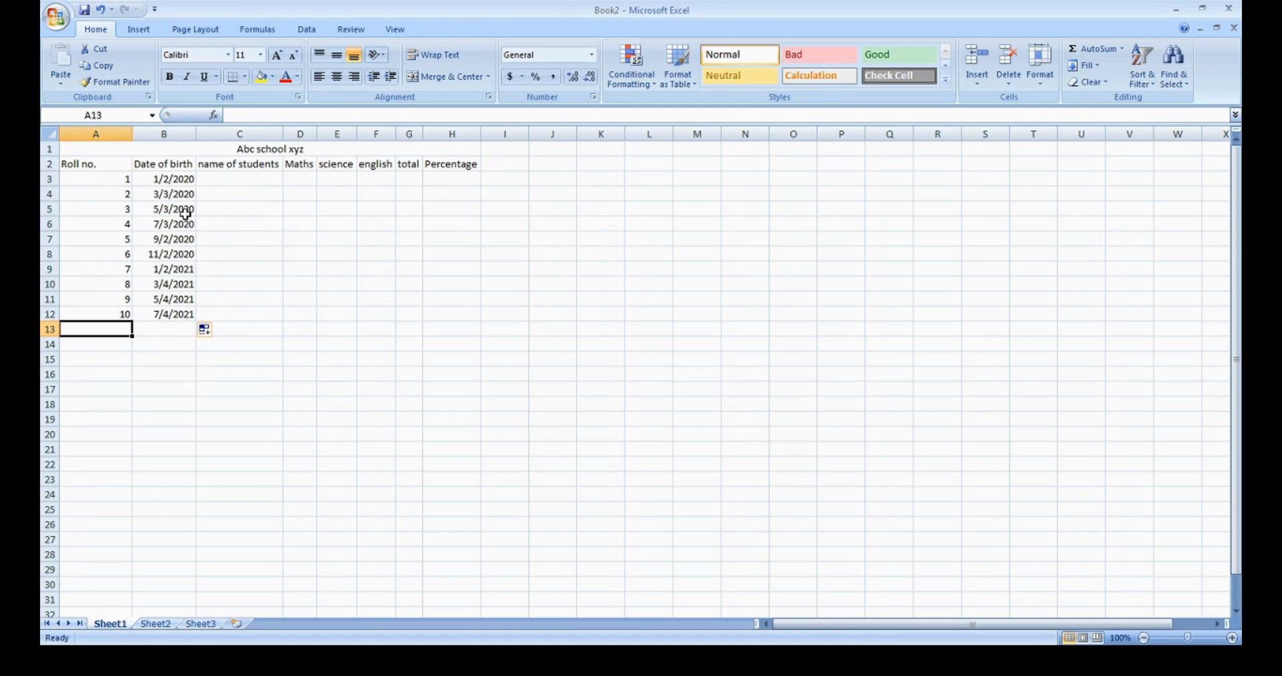
# Step: Enter the first five students' names in cells C3 to C7 of the "name of students" column
pyautogui.click(237, 181)
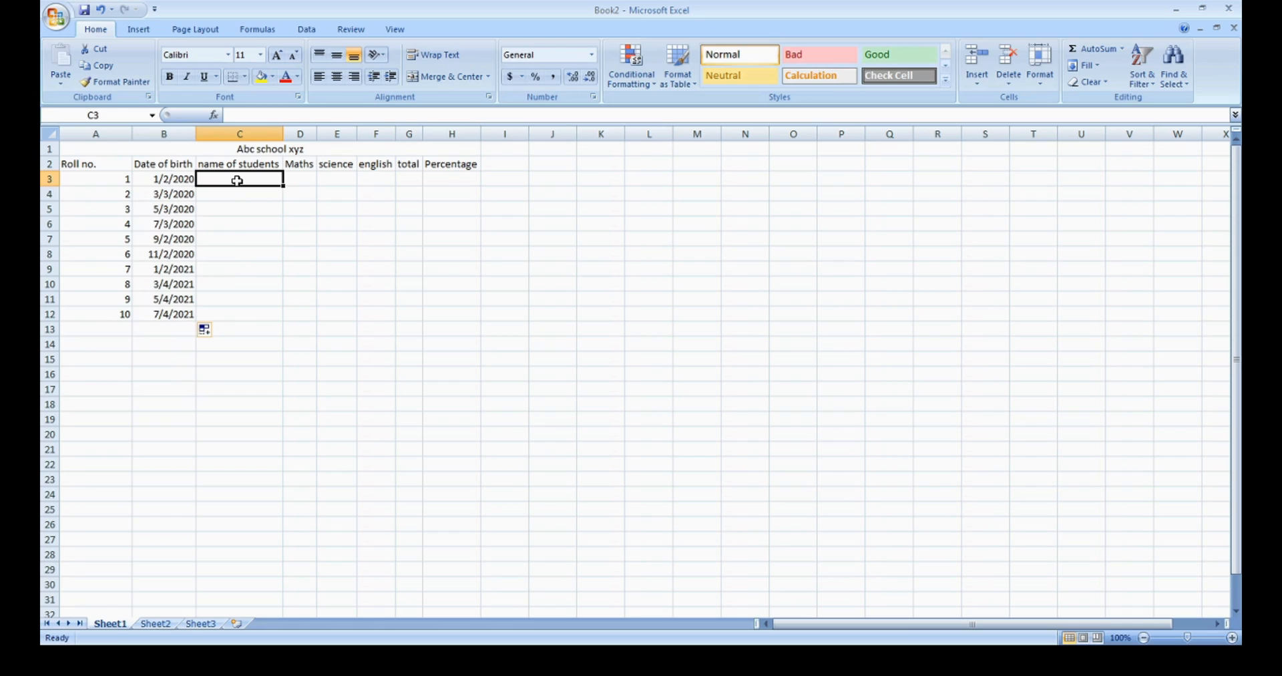
pyautogui.write('Ankit')
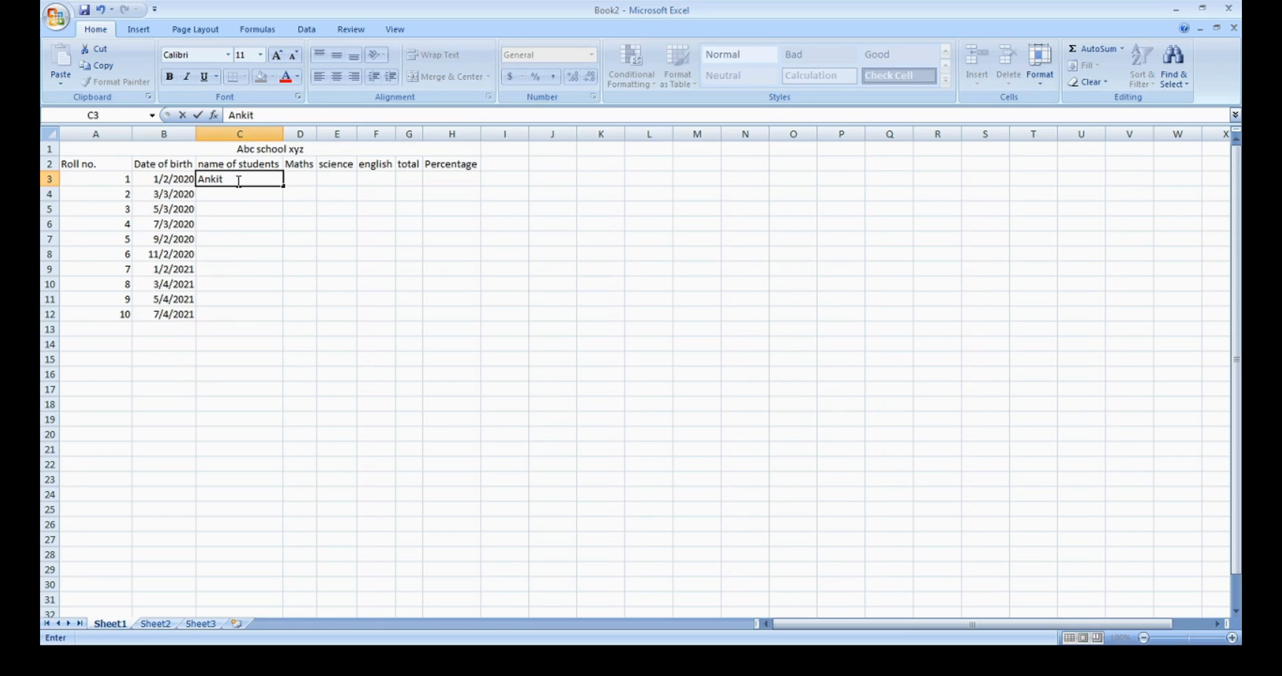
pyautogui.press('Return')
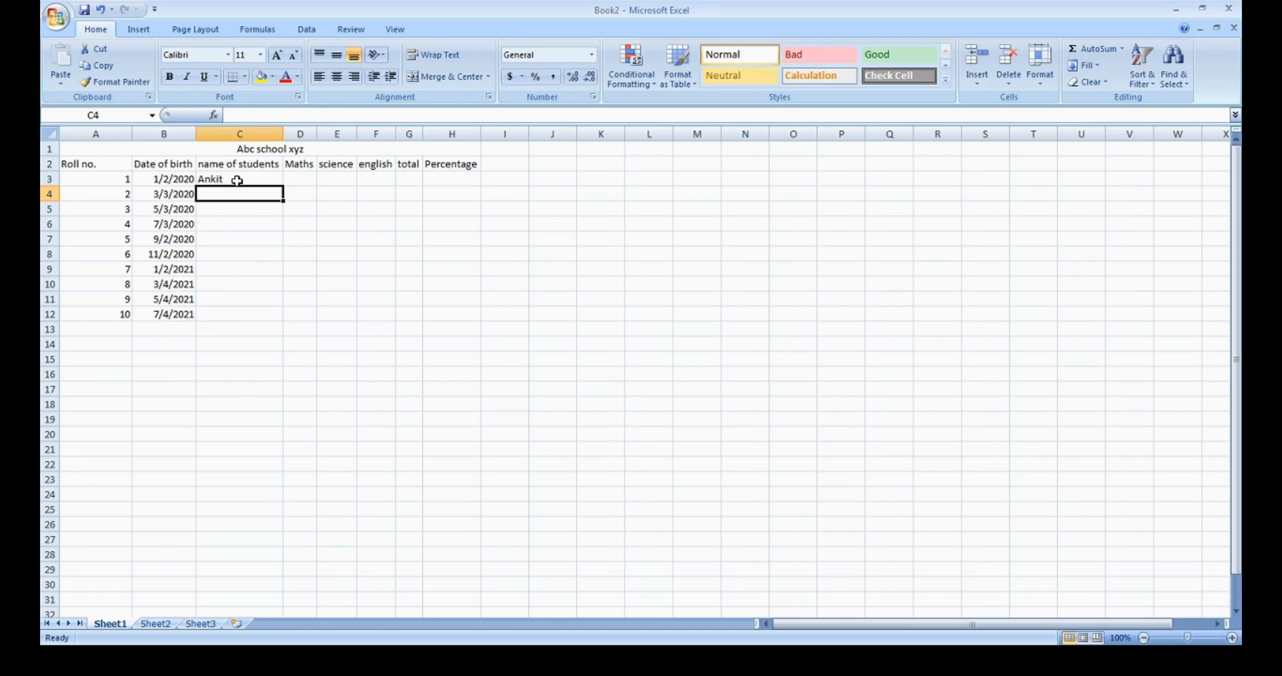
pyautogui.write('Pa')
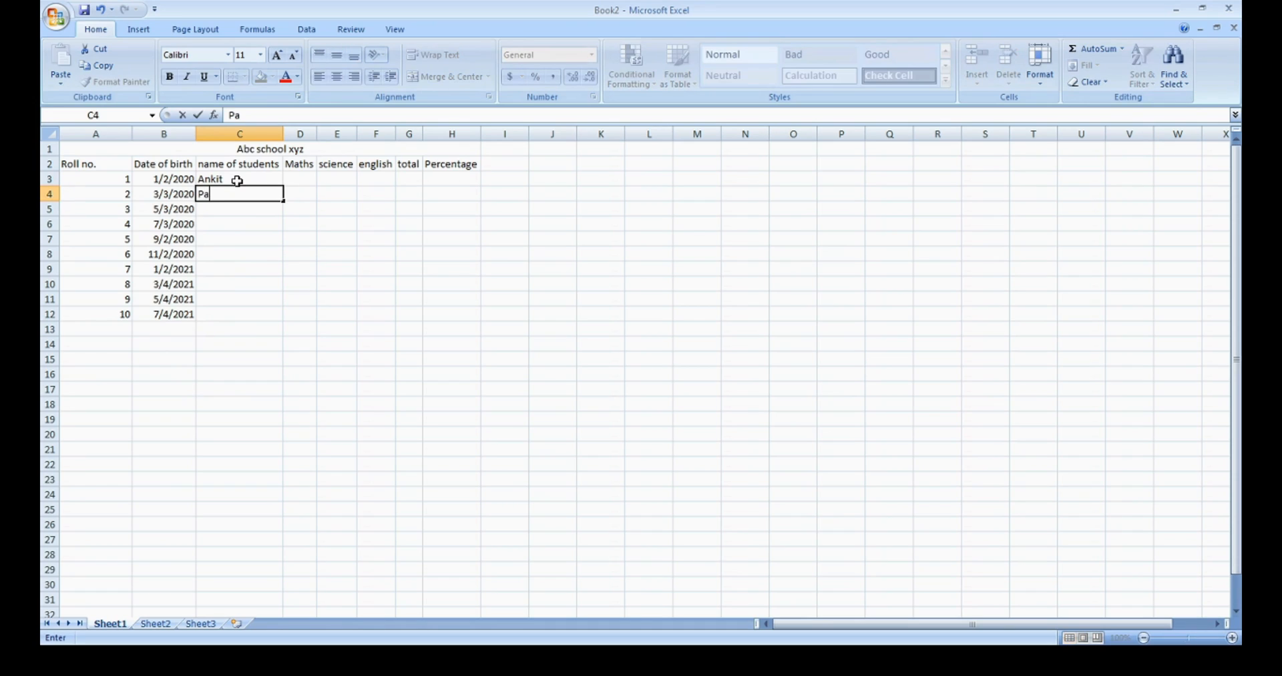
pyautogui.write('lak')
pyautogui.press('Return')
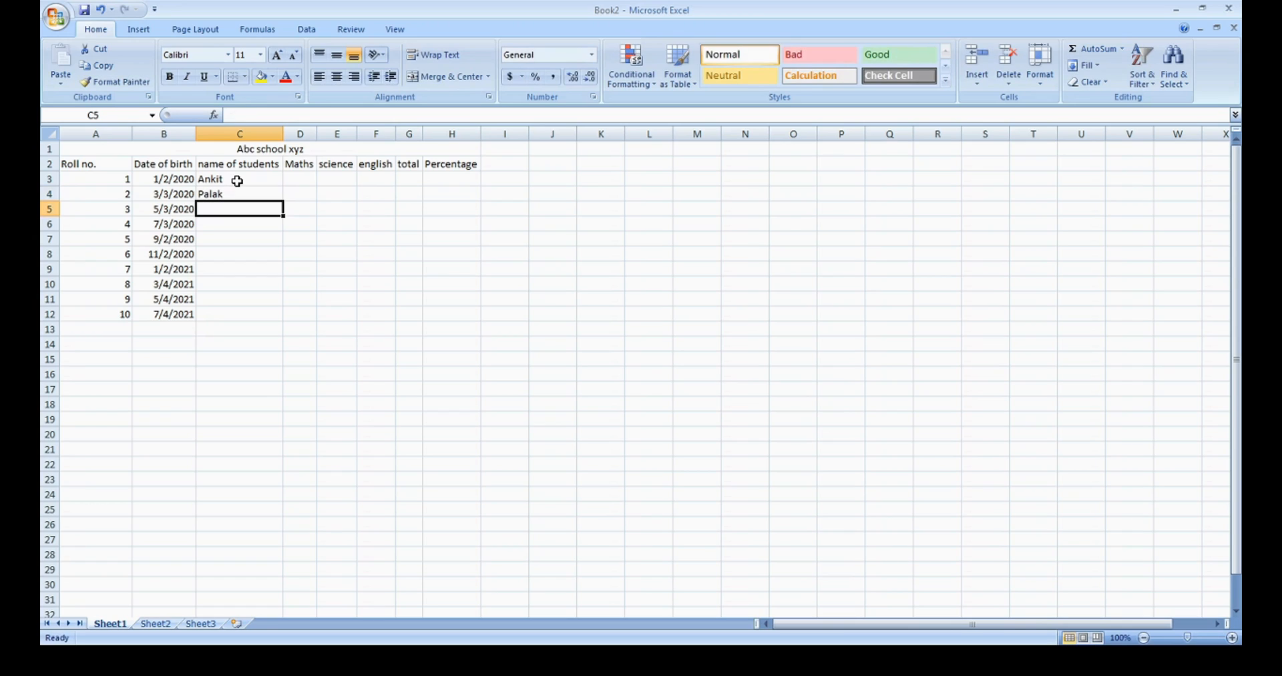
pyautogui.write('R')
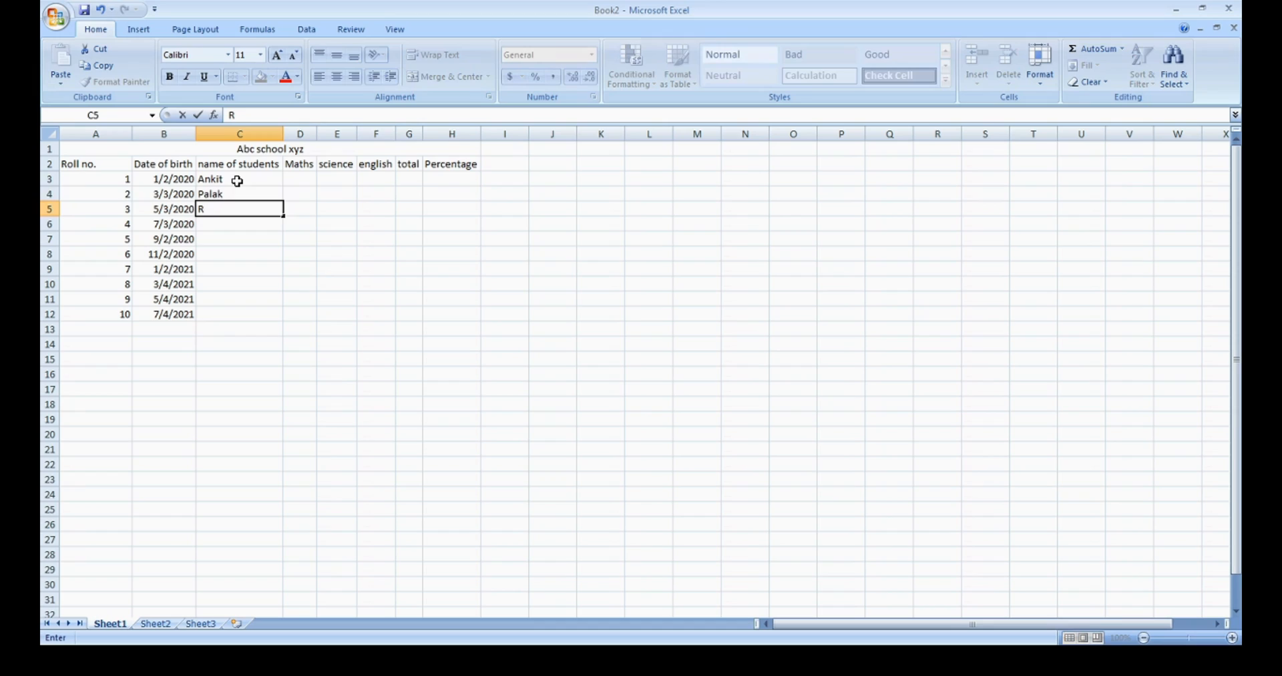
pyautogui.write('ohan')
pyautogui.press('Return')
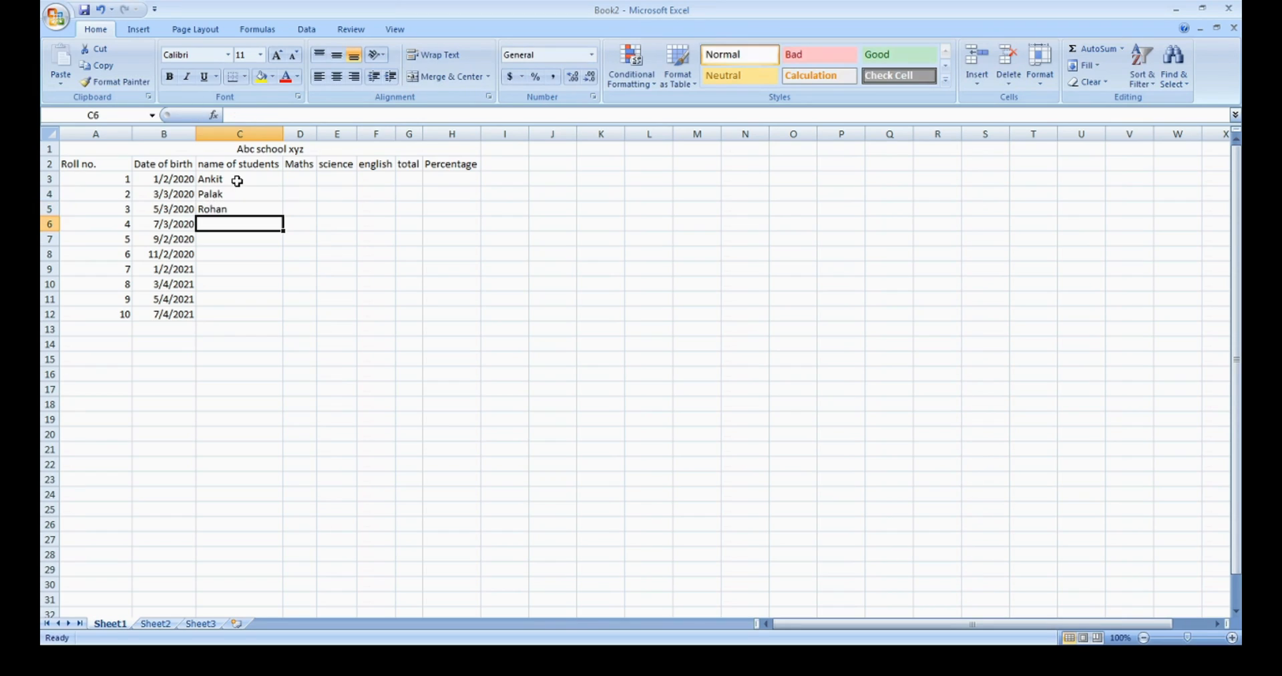
pyautogui.write('sh')
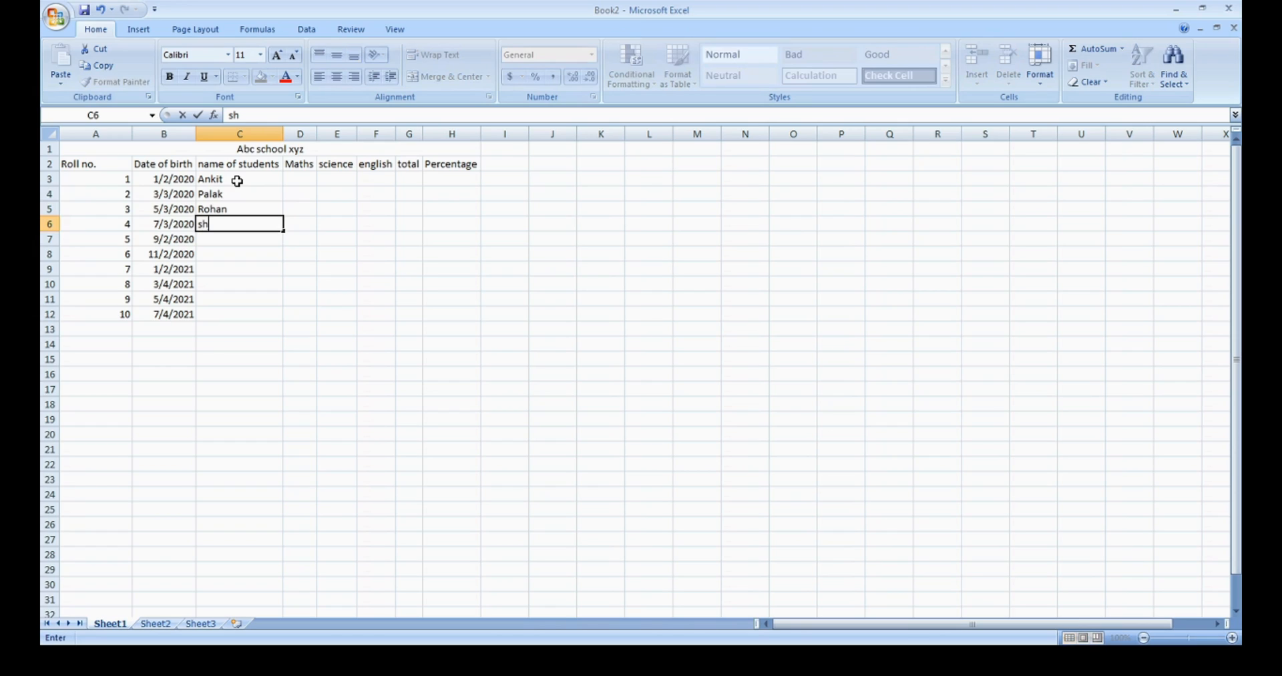
pyautogui.write('yam')
pyautogui.press('Return')
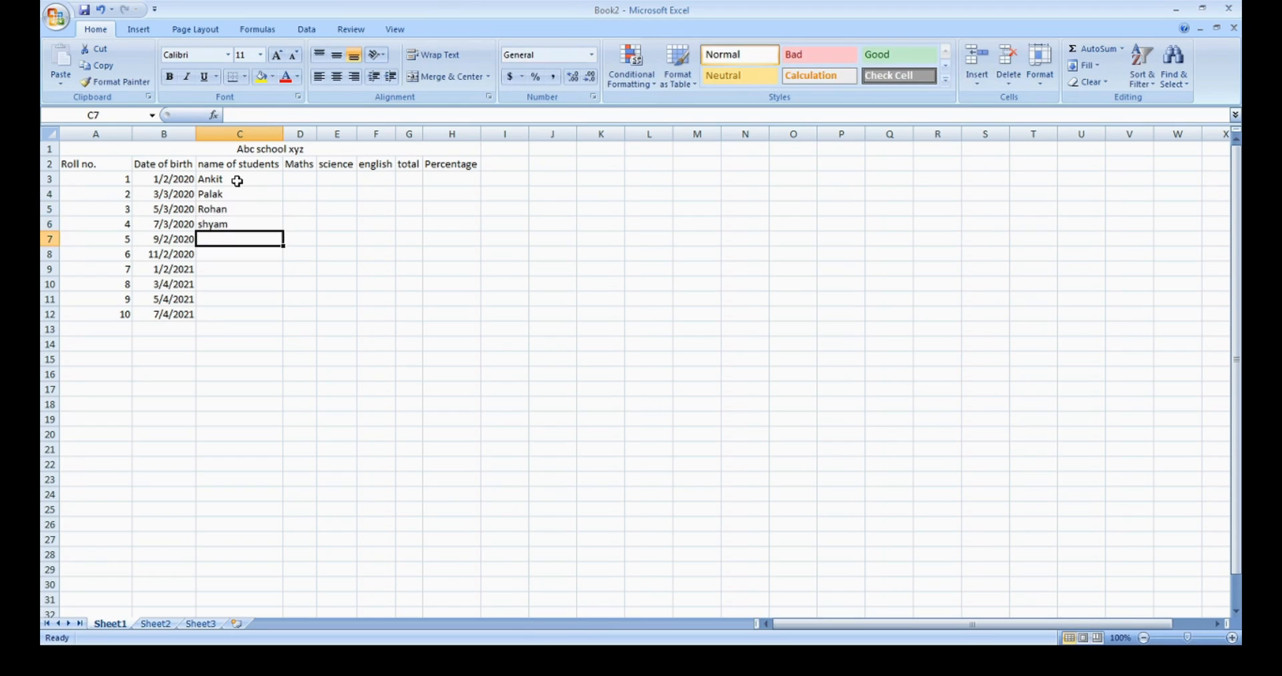
pyautogui.write('Mohan')
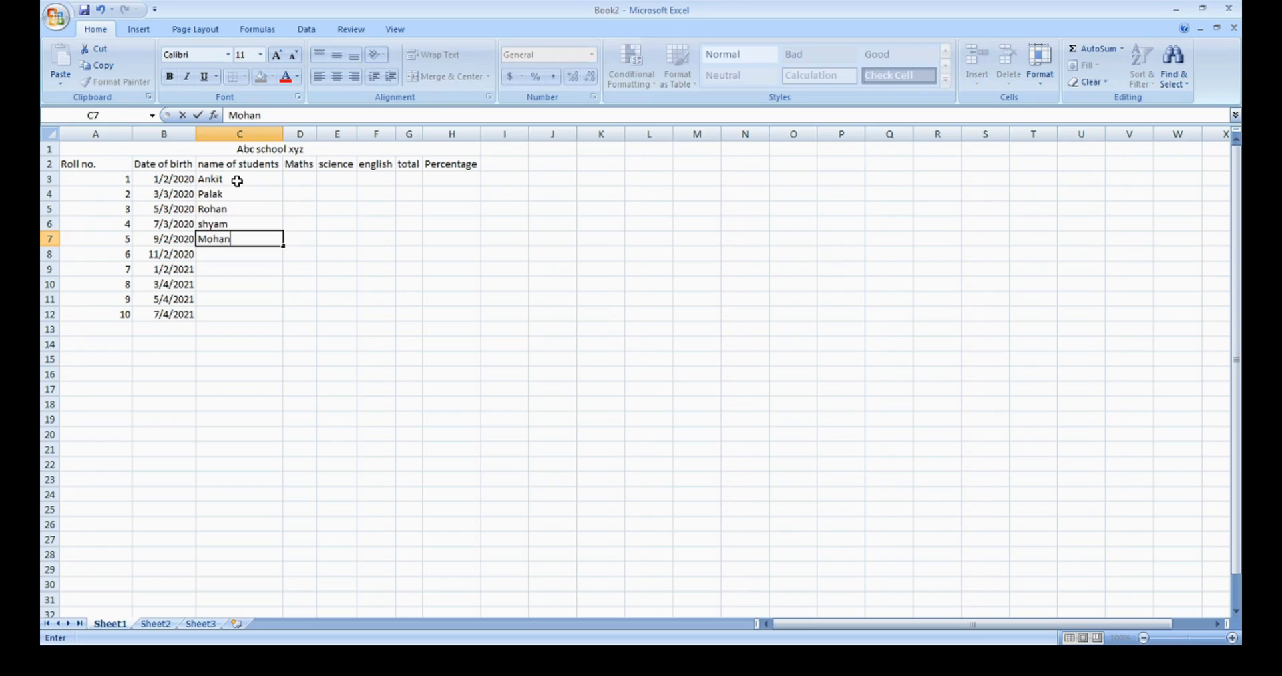
pyautogui.press('Return')
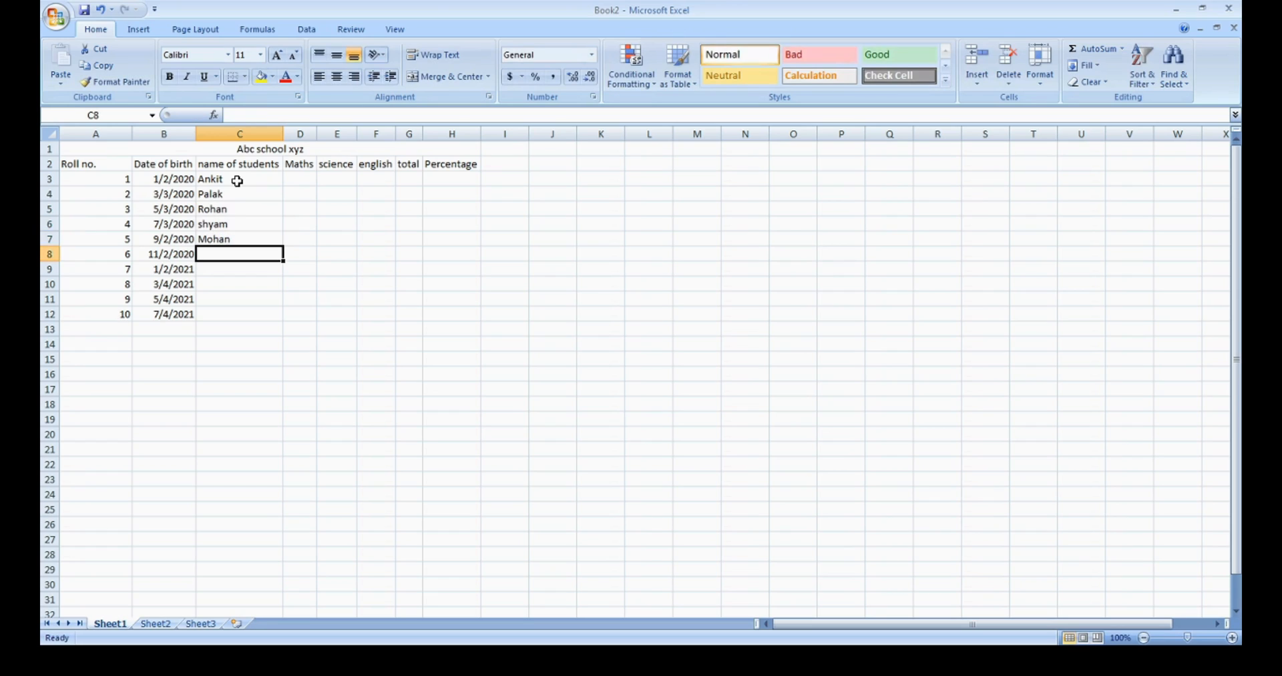
# Step: Enter the remaining five students' names in cells C8 to C12 for roll numbers 6 to 10
pyautogui.write('P')
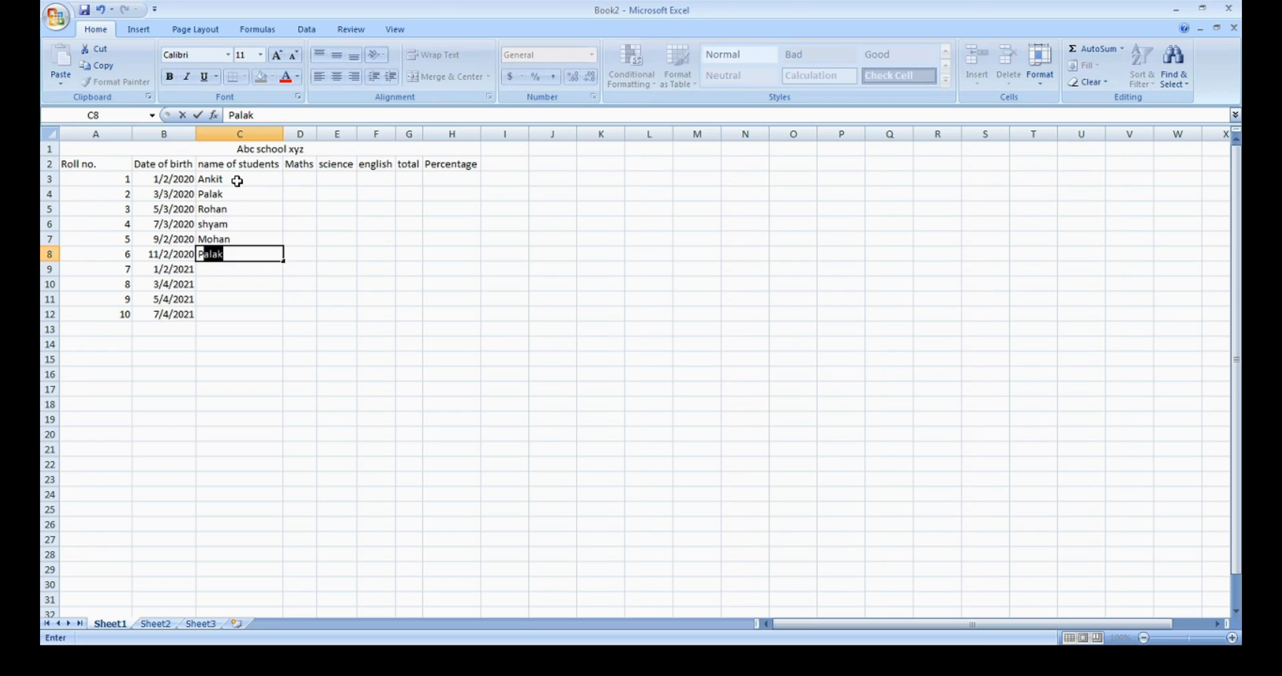
pyautogui.write('inki')
pyautogui.press('Return')
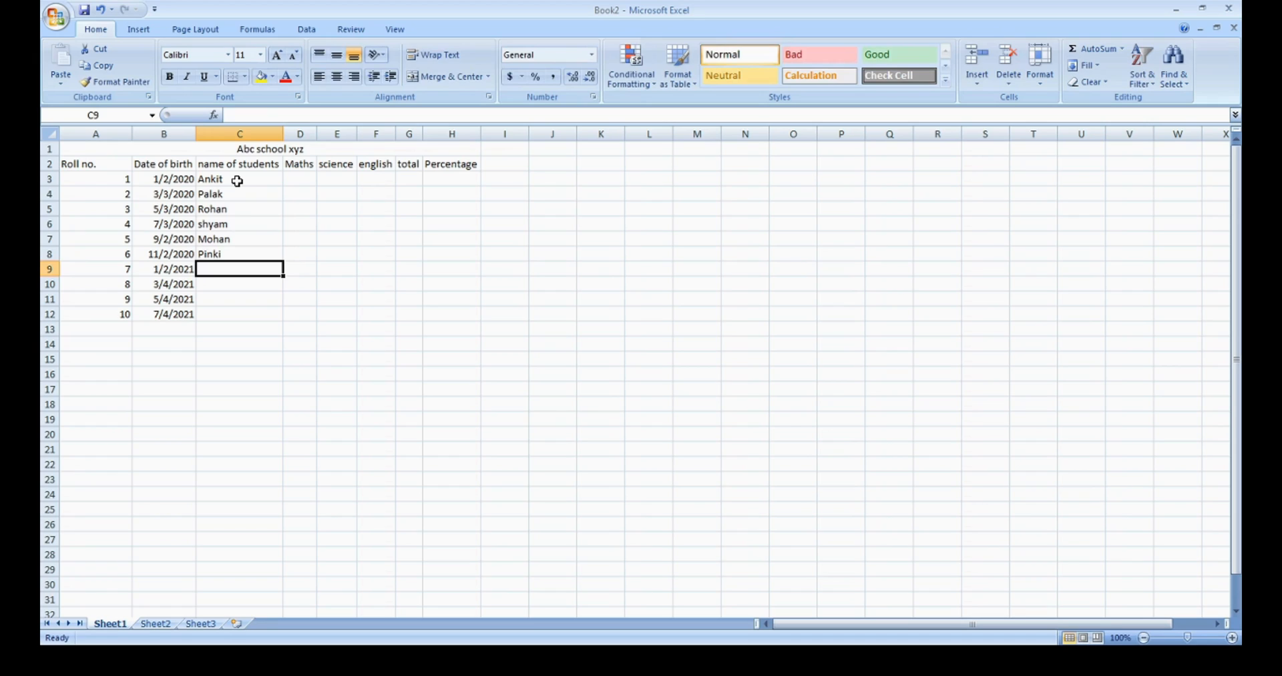
pyautogui.write('A')
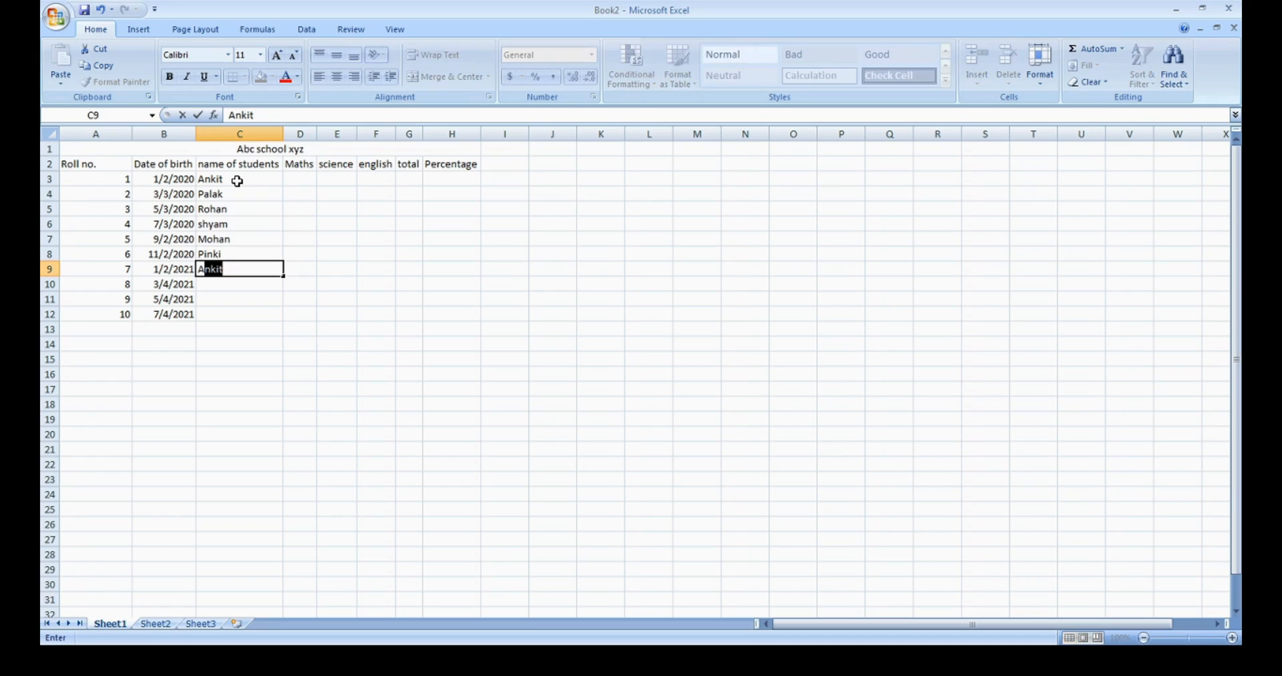
pyautogui.write('shish')
pyautogui.press('Return')
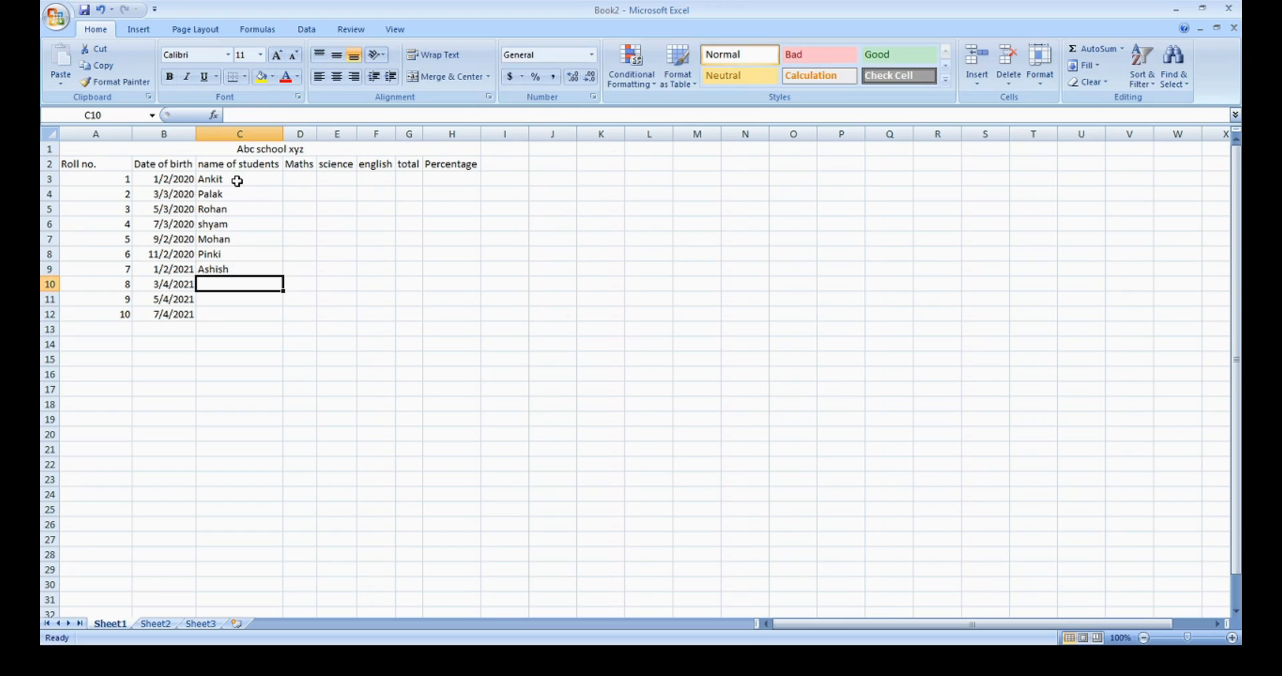
pyautogui.write('Ram')
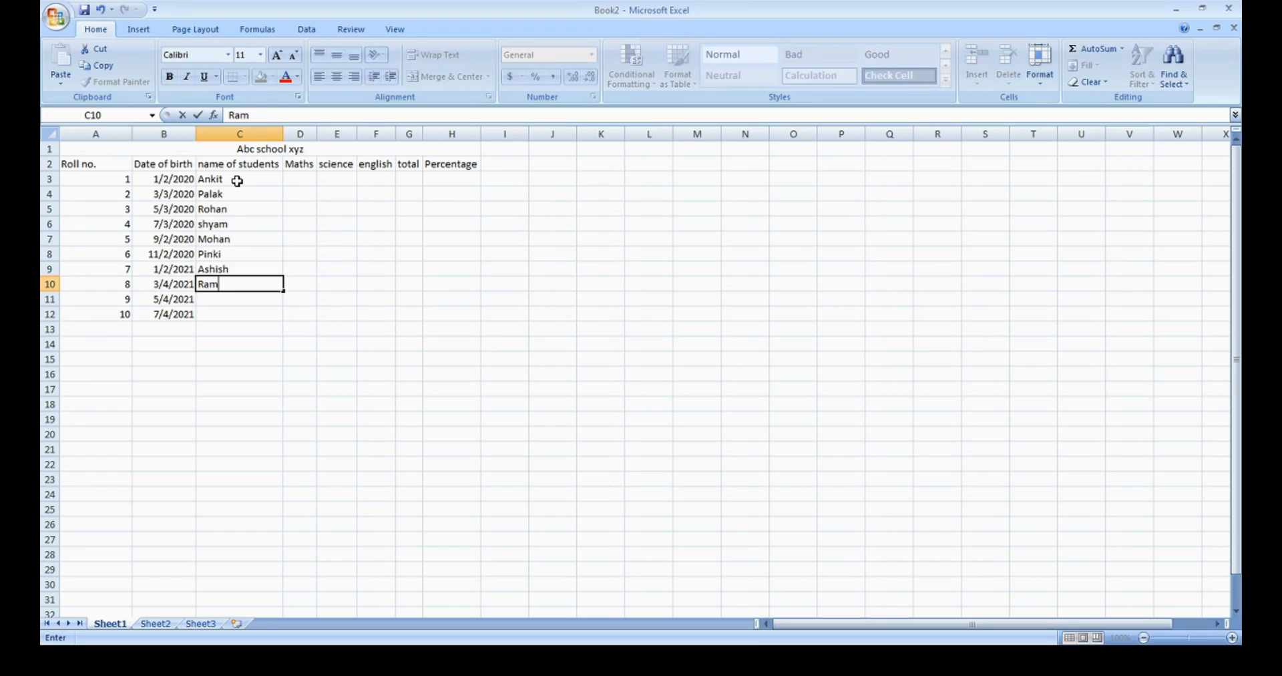
pyautogui.press('Return')
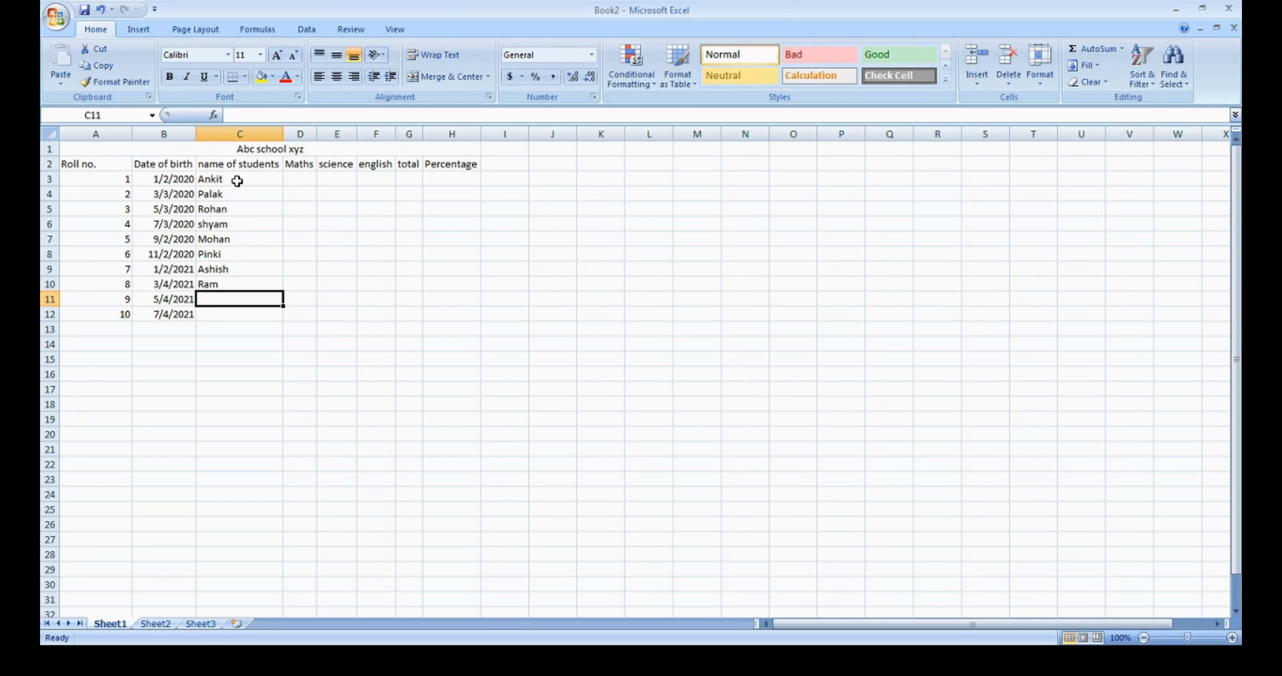
pyautogui.write('Anil')
pyautogui.press('Return')
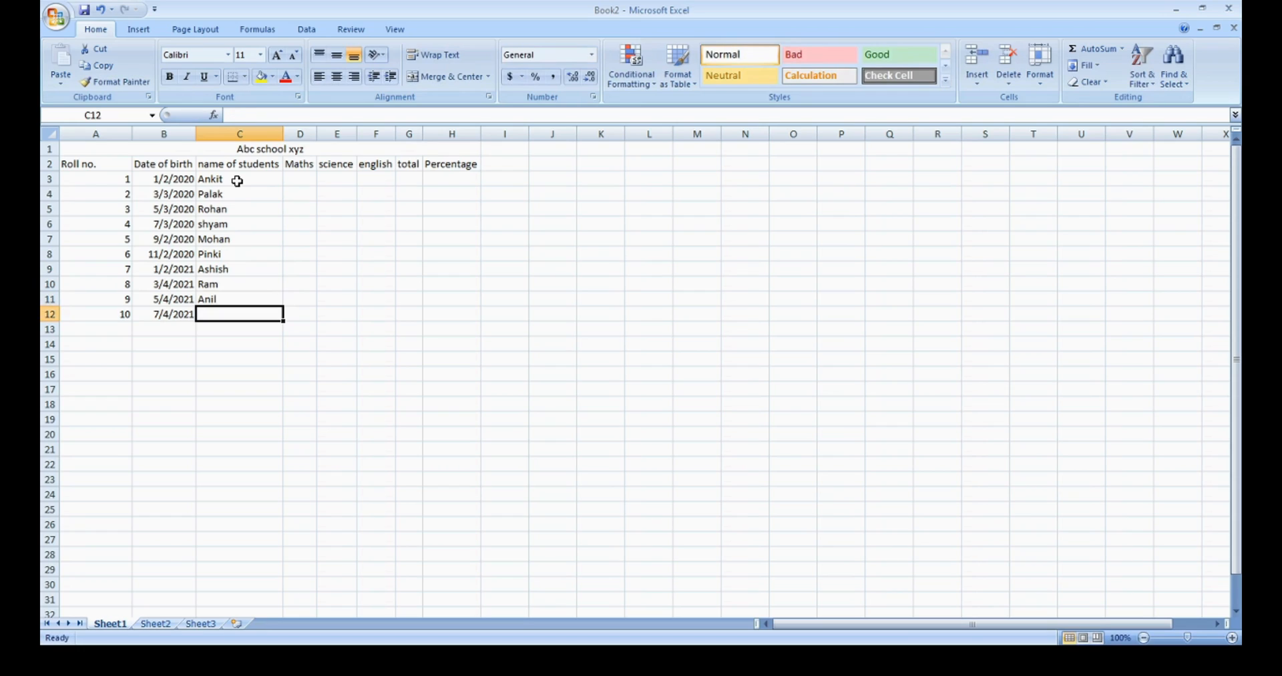
pyautogui.write('Yash')
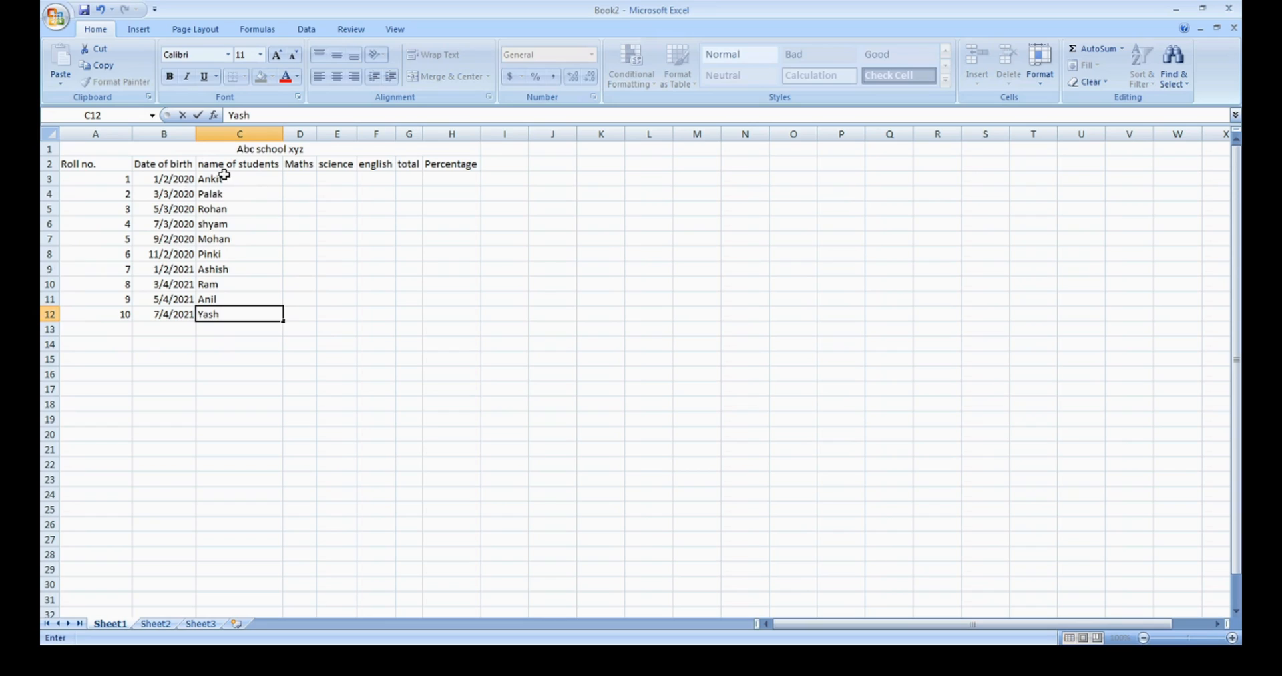
# Step: Enter the first student's marks in row 3: 98 for Maths, 85 for science and 99 for english
pyautogui.click(306, 177)
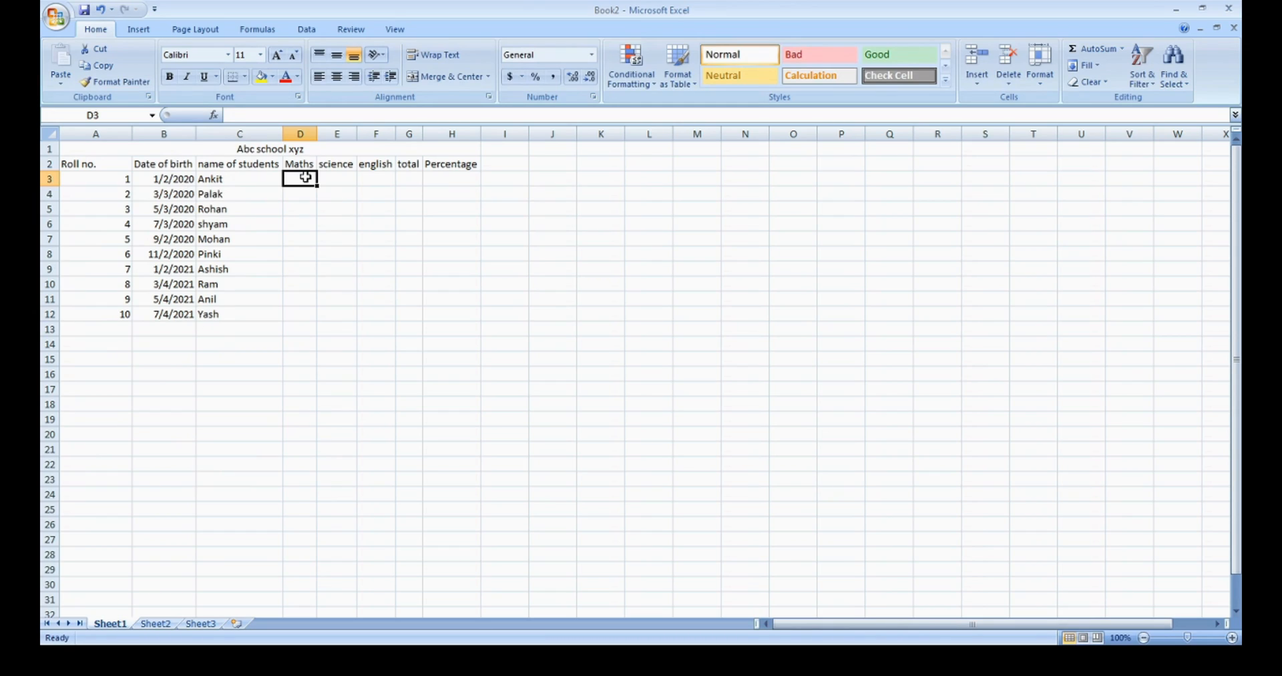
pyautogui.write('98')
pyautogui.press('Tab')
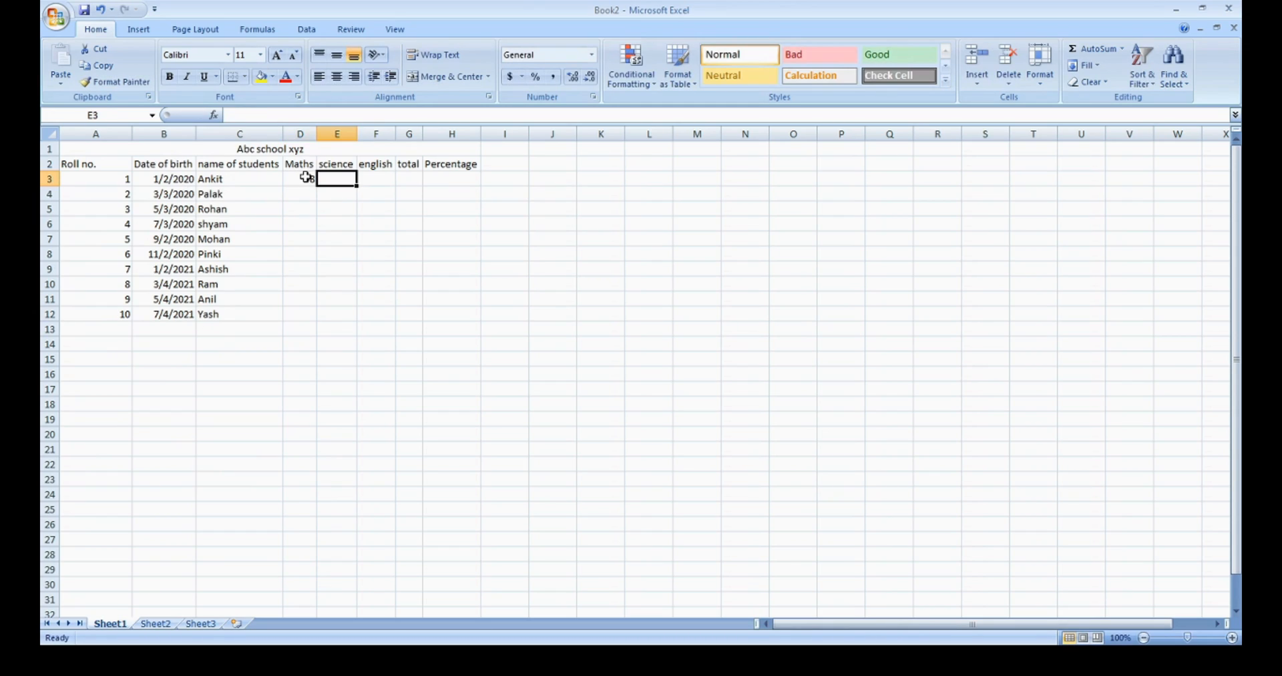
pyautogui.write('85')
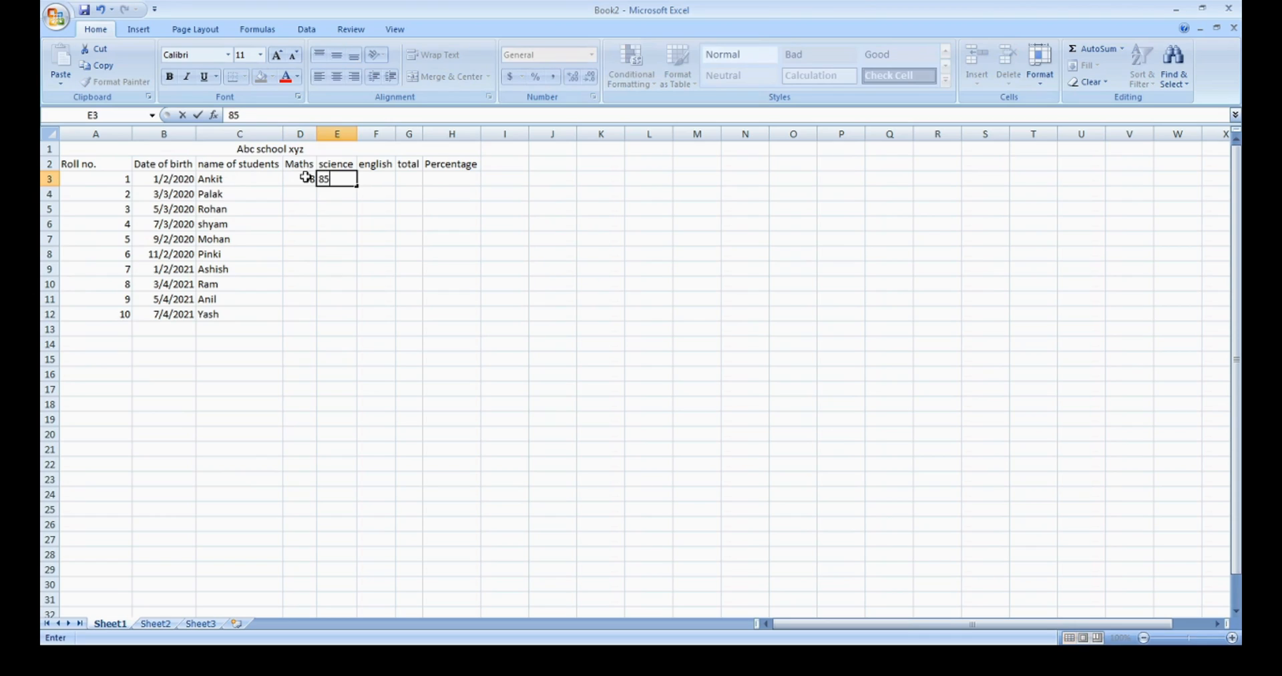
pyautogui.press('Tab')
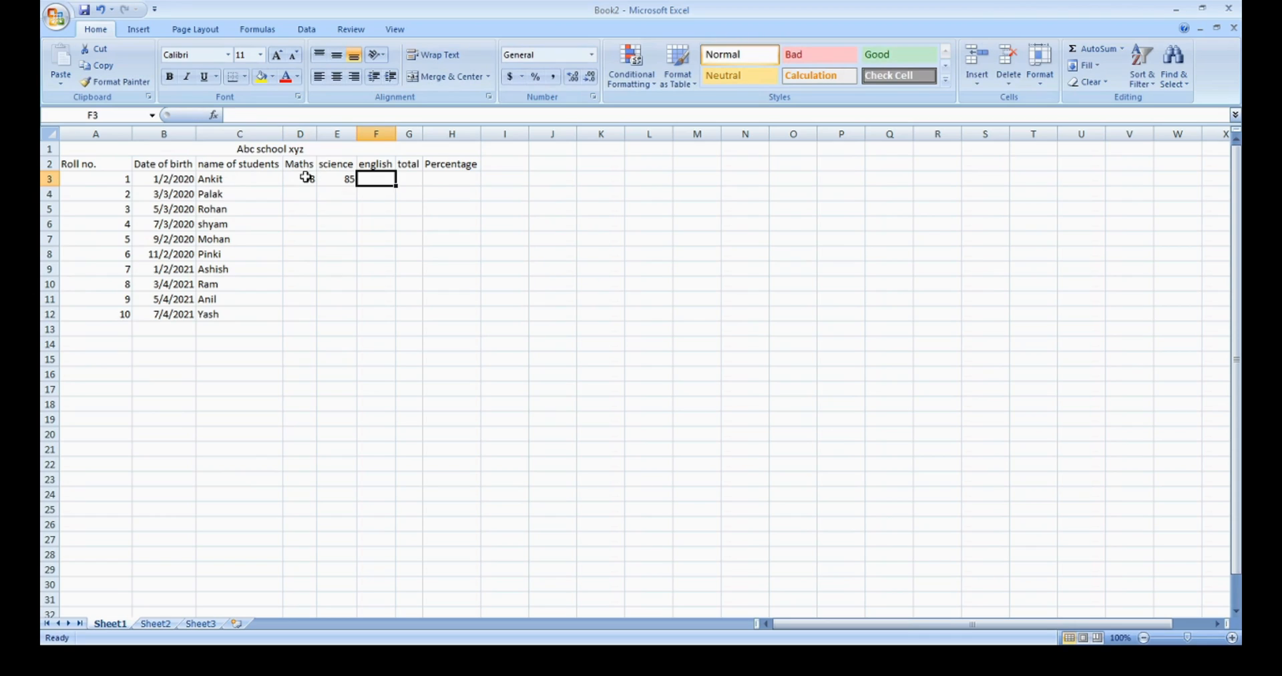
pyautogui.write('99')
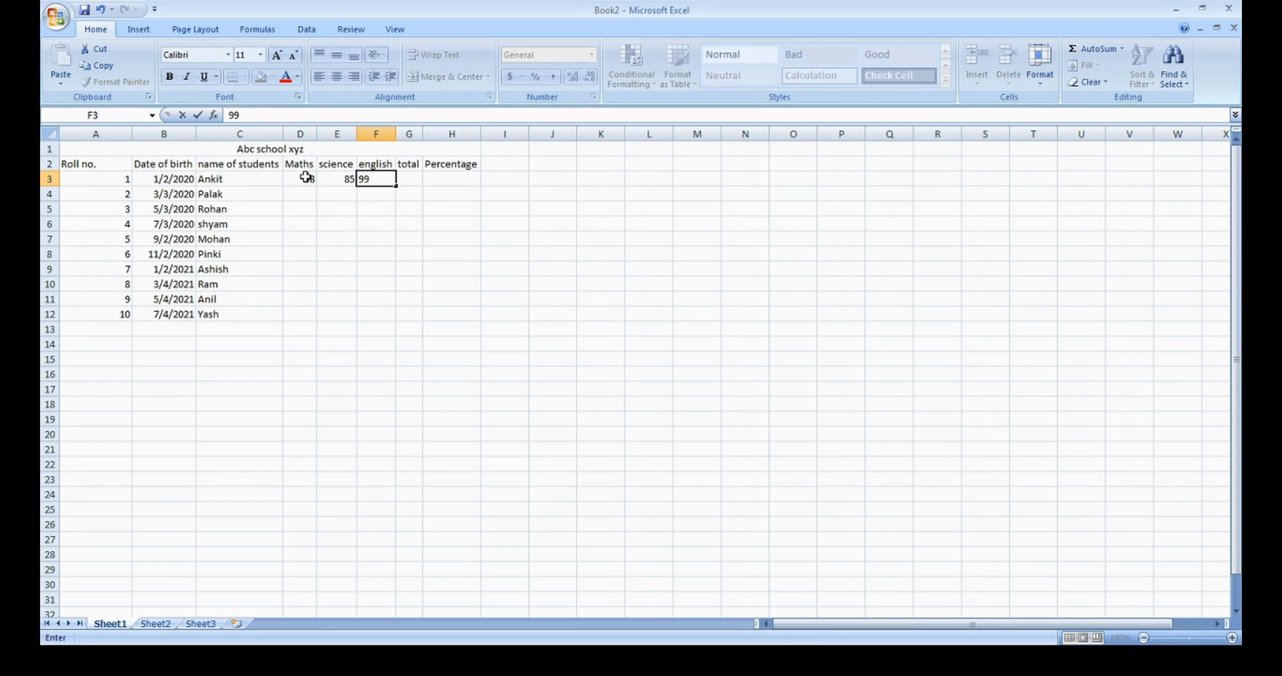
pyautogui.press('Down')
# Step: Enter the Maths marks 87, 58, 47 and 56 in cells D4 to D7
pyautogui.press('Left')
pyautogui.press('Left')
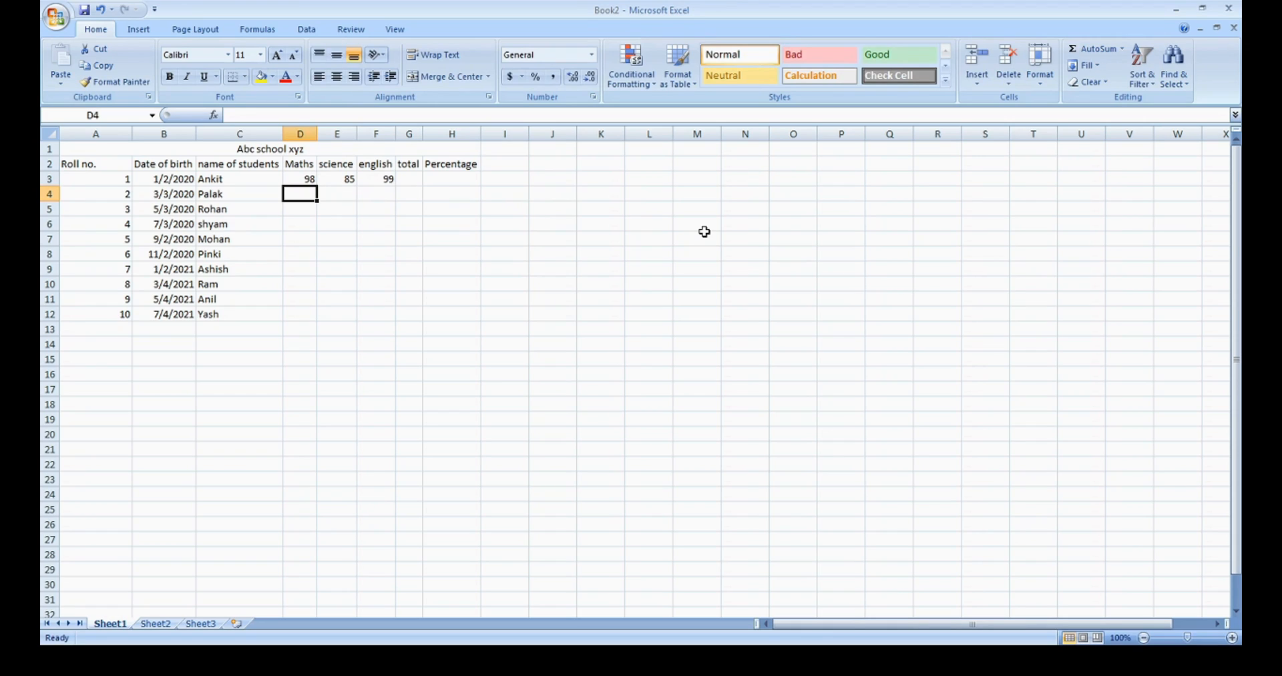
pyautogui.write('87')
pyautogui.press('Return')
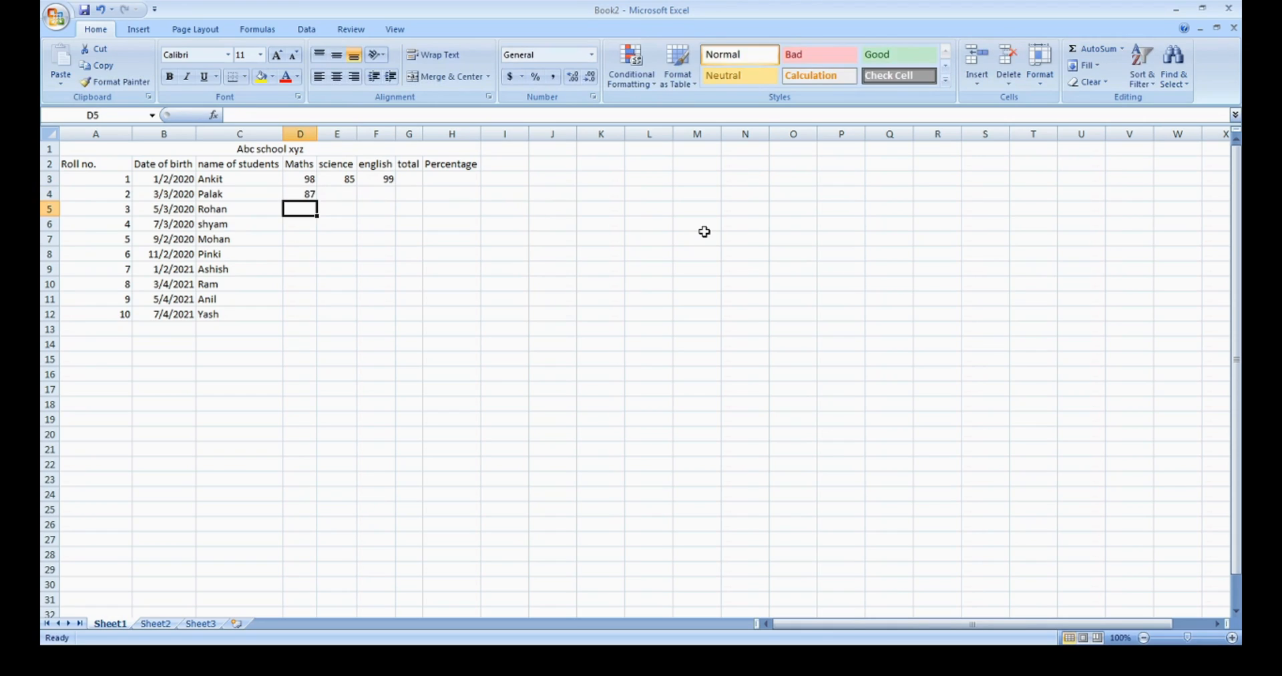
pyautogui.write('58')
pyautogui.press('Return')
pyautogui.write('47')
pyautogui.press('Return')
pyautogui.write('56')
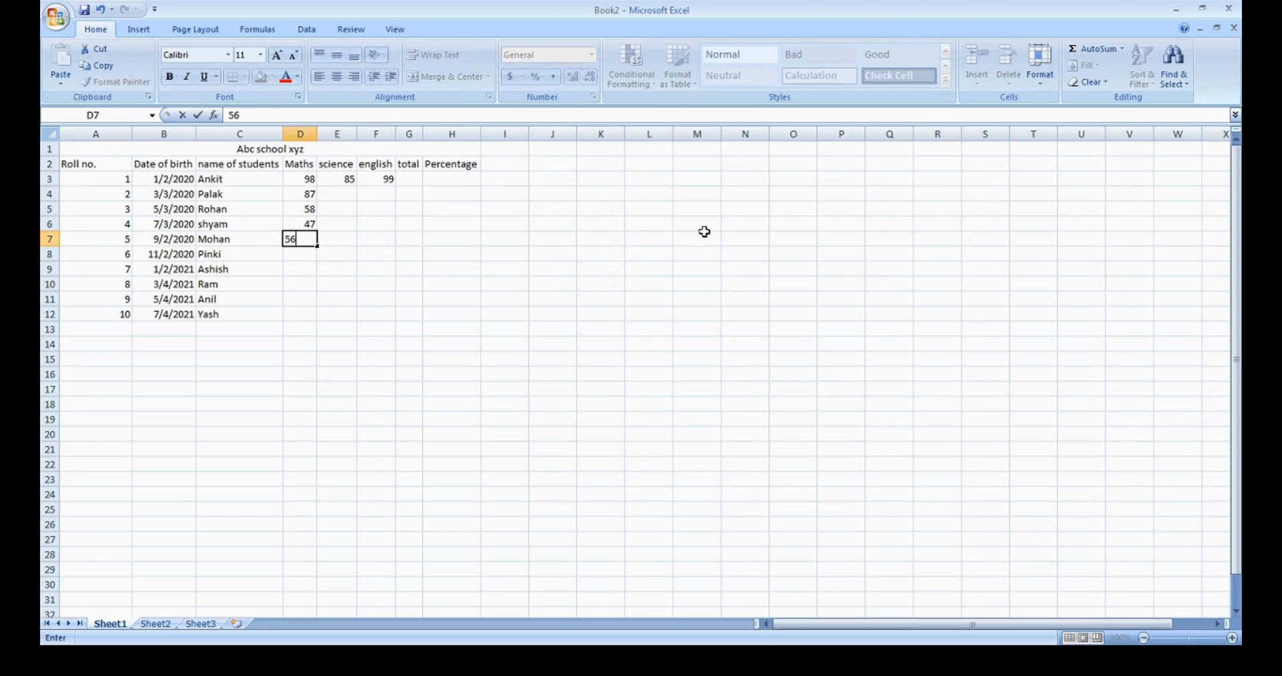
pyautogui.press('Return')
# Step: Enter the Maths marks 87, 44, 69, 99 and 89 in cells D8 to D12
pyautogui.write('87')
pyautogui.press('Return')
pyautogui.write('44')
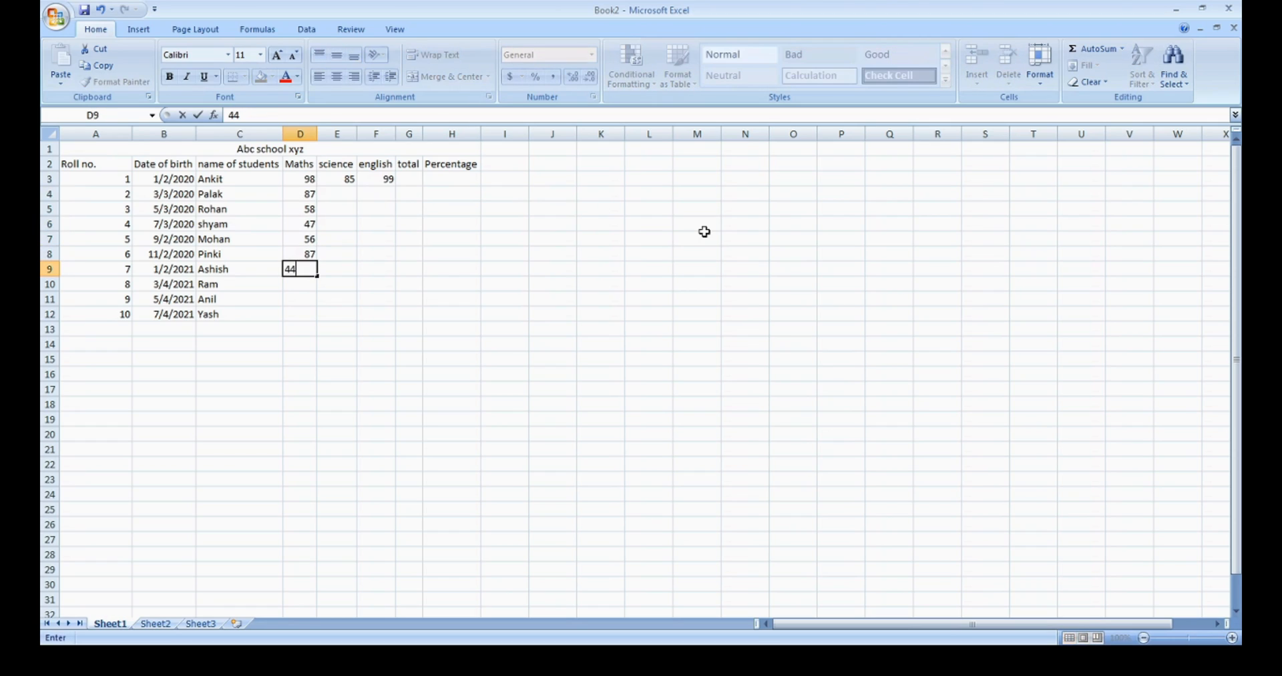
pyautogui.press('Return')
pyautogui.write('69')
pyautogui.press('Return')
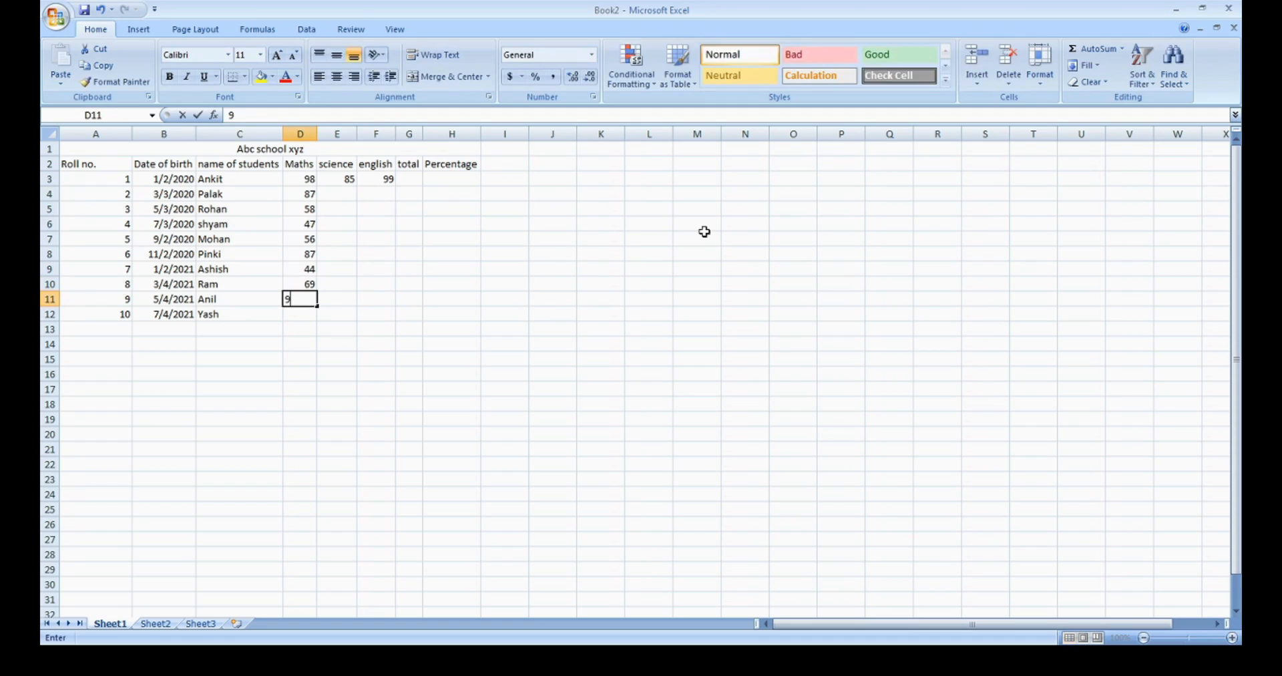
pyautogui.write('99')
pyautogui.press('Return')
pyautogui.write('89')
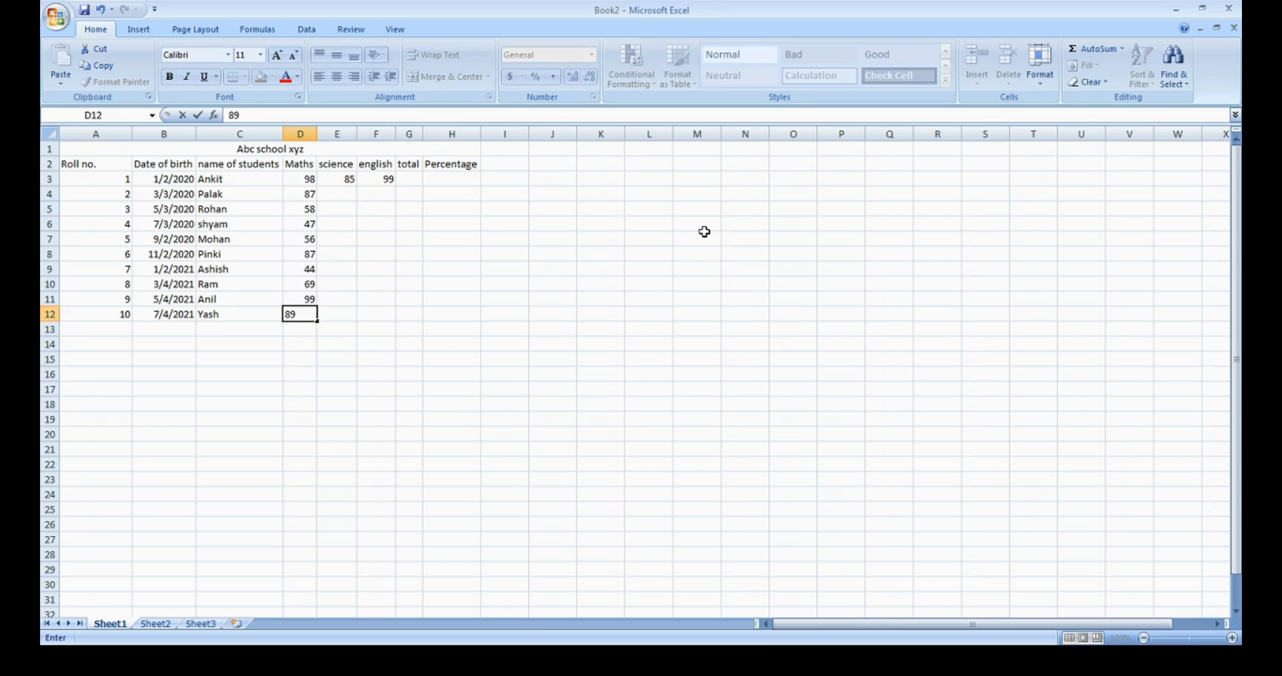
pyautogui.press('Tab')
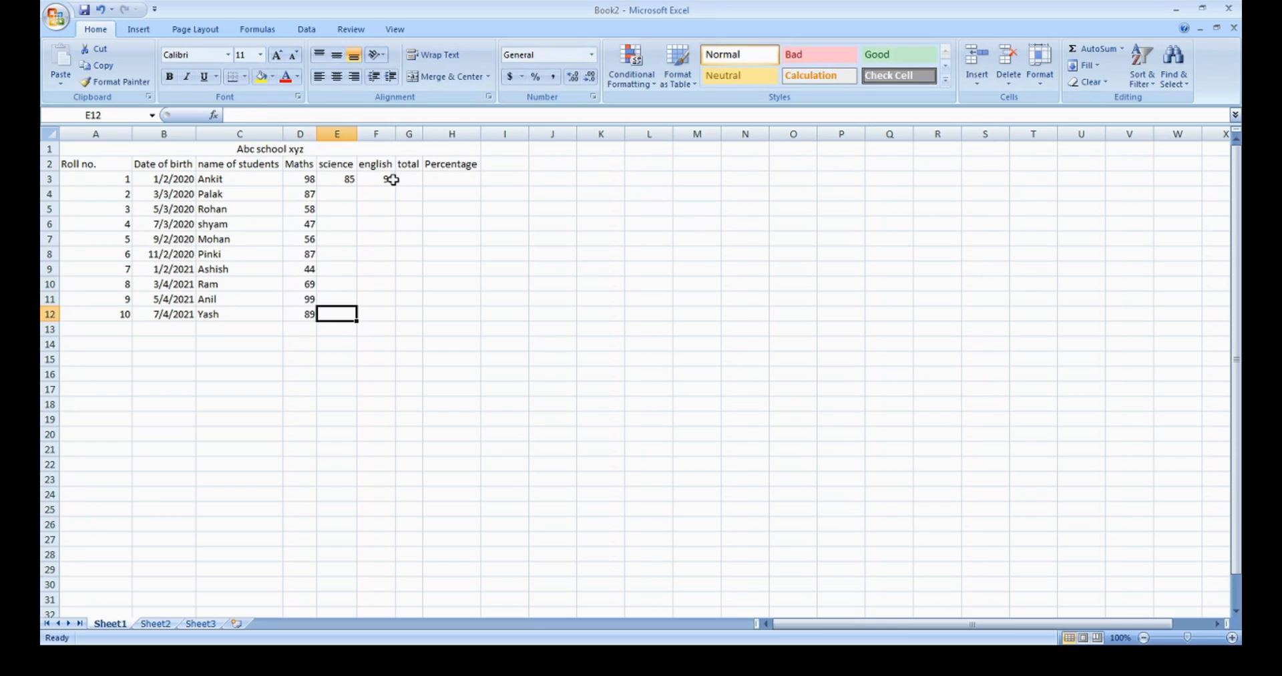
# Step: Enter the science marks 89, 87, 45 and 58 in cells E4 to E7
pyautogui.click(346, 192)
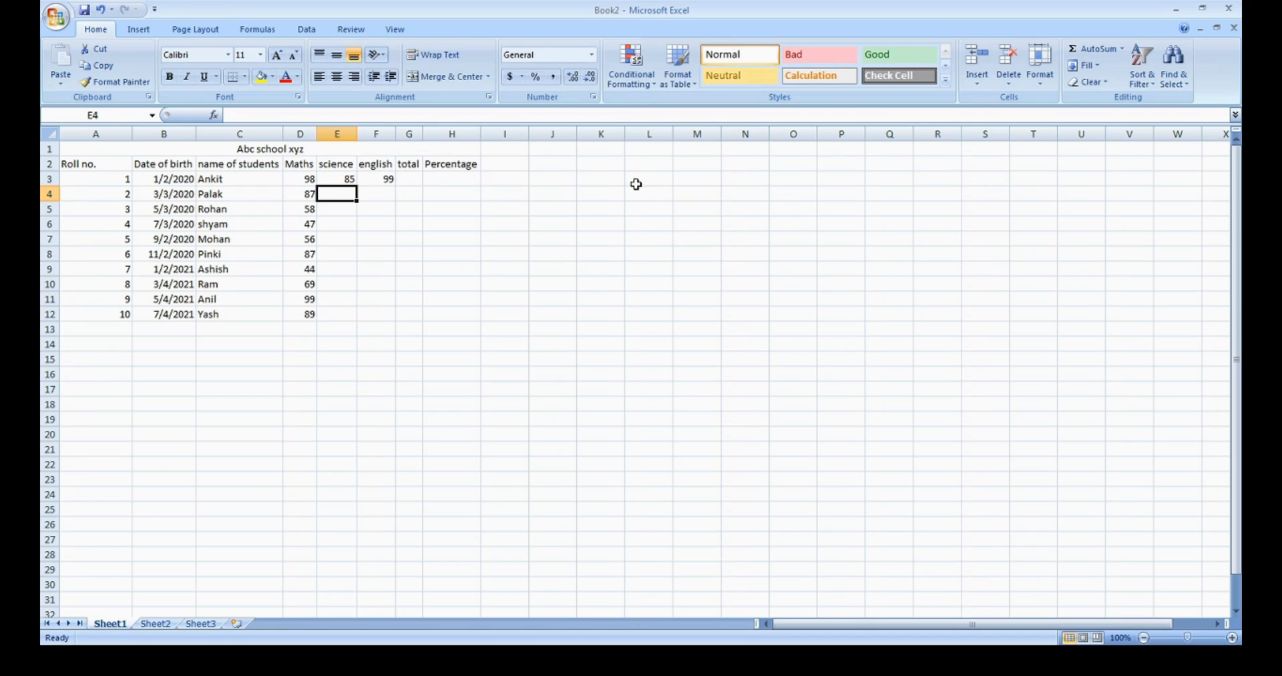
pyautogui.write('89')
pyautogui.press('Return')
pyautogui.write('87')
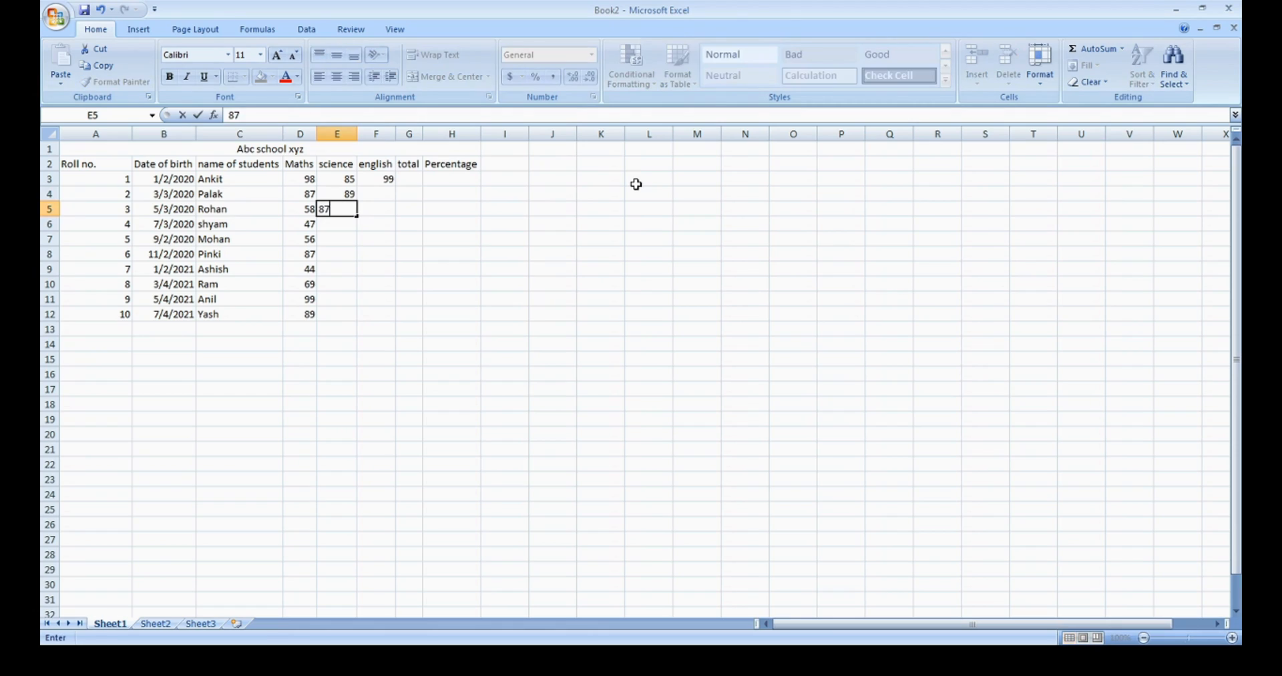
pyautogui.press('Return')
pyautogui.write('45')
pyautogui.press('Return')
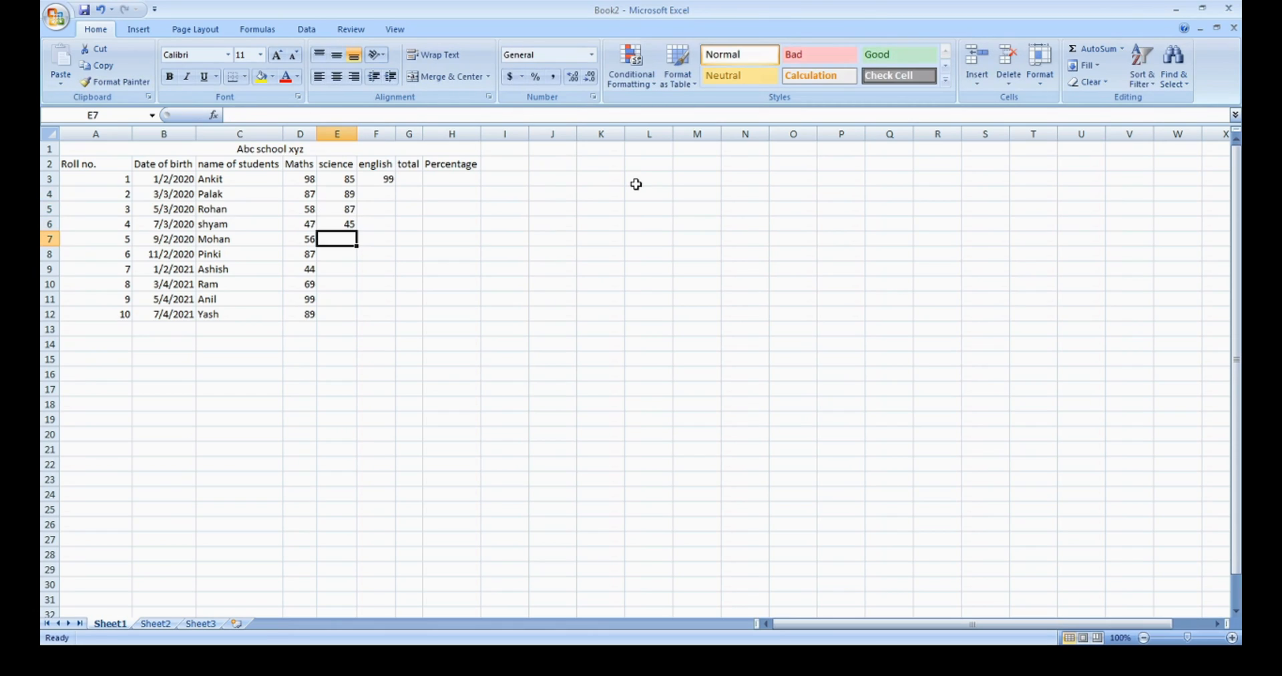
pyautogui.write('58')
pyautogui.press('Return')
# Step: Enter the science marks 78, 85, 89, 87 and 78 in cells E8 to E12
pyautogui.write('78')
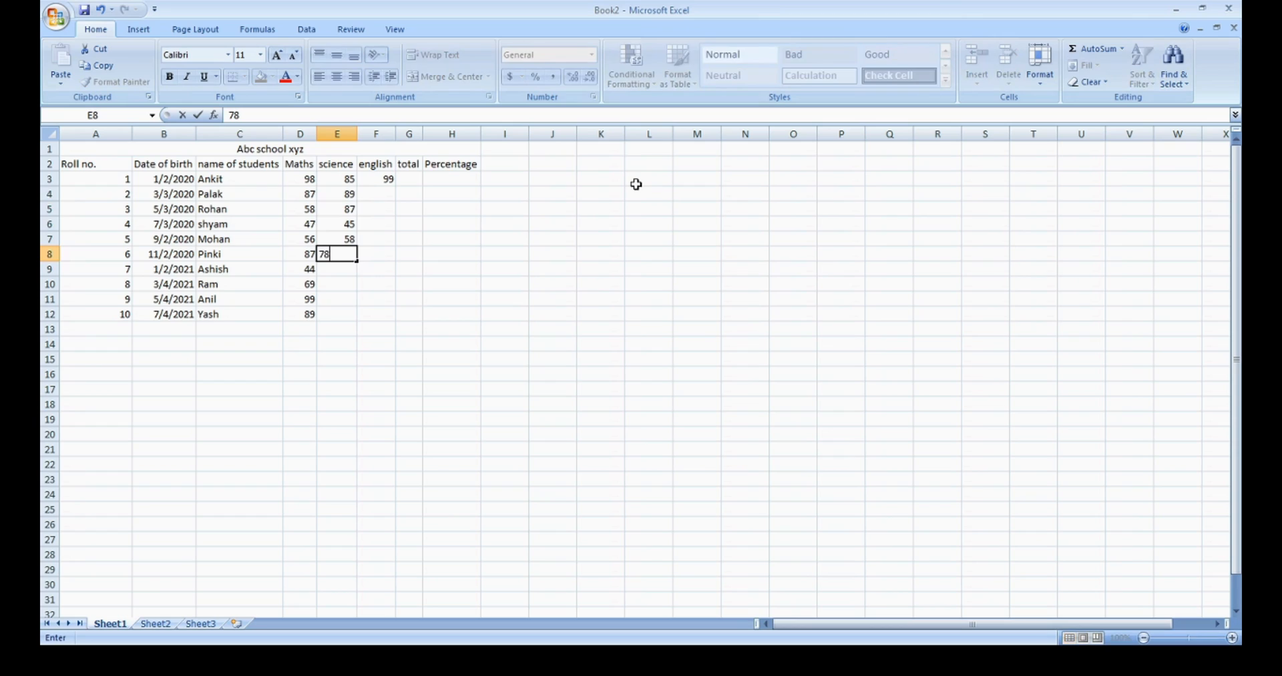
pyautogui.press('Return')
pyautogui.write('85')
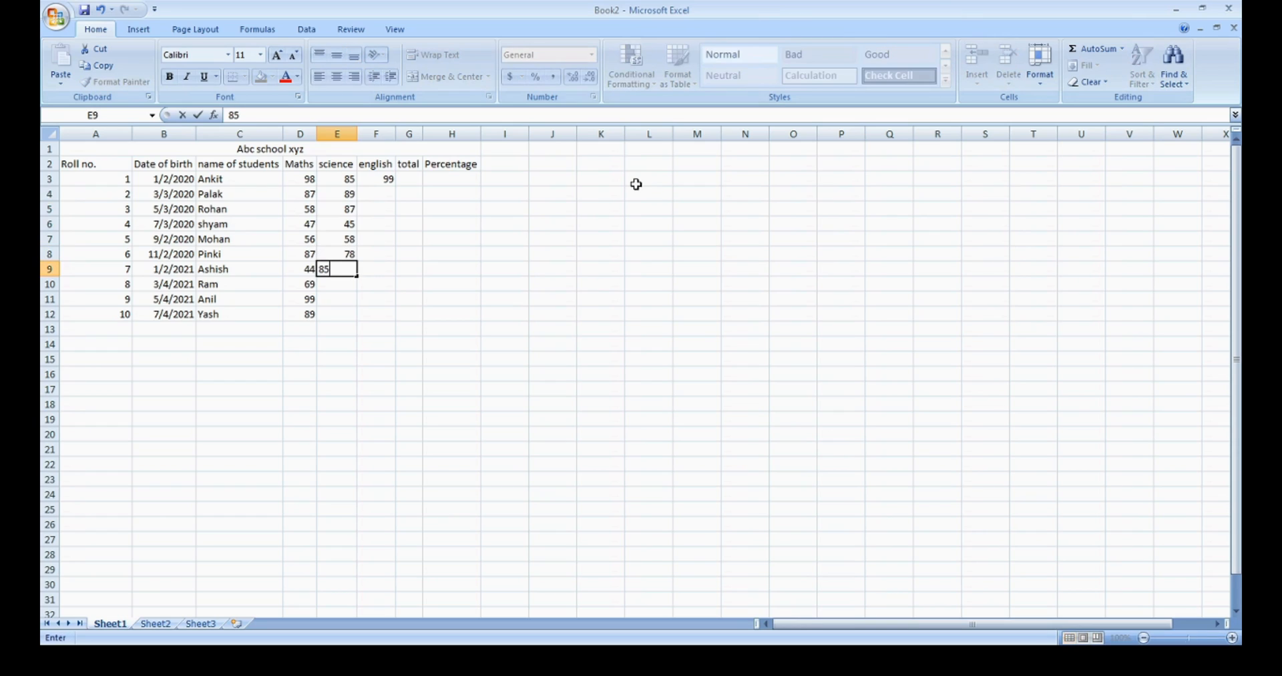
pyautogui.press('Return')
pyautogui.write('89')
pyautogui.press('Return')
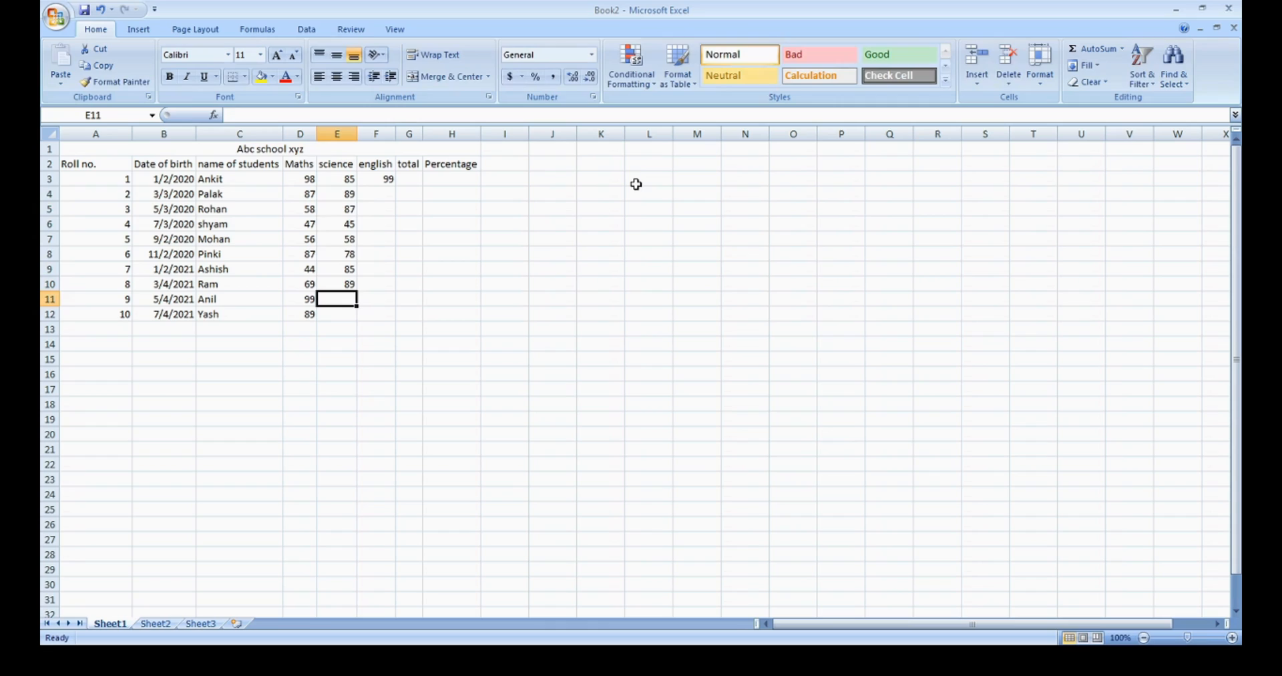
pyautogui.write('87')
pyautogui.press('Return')
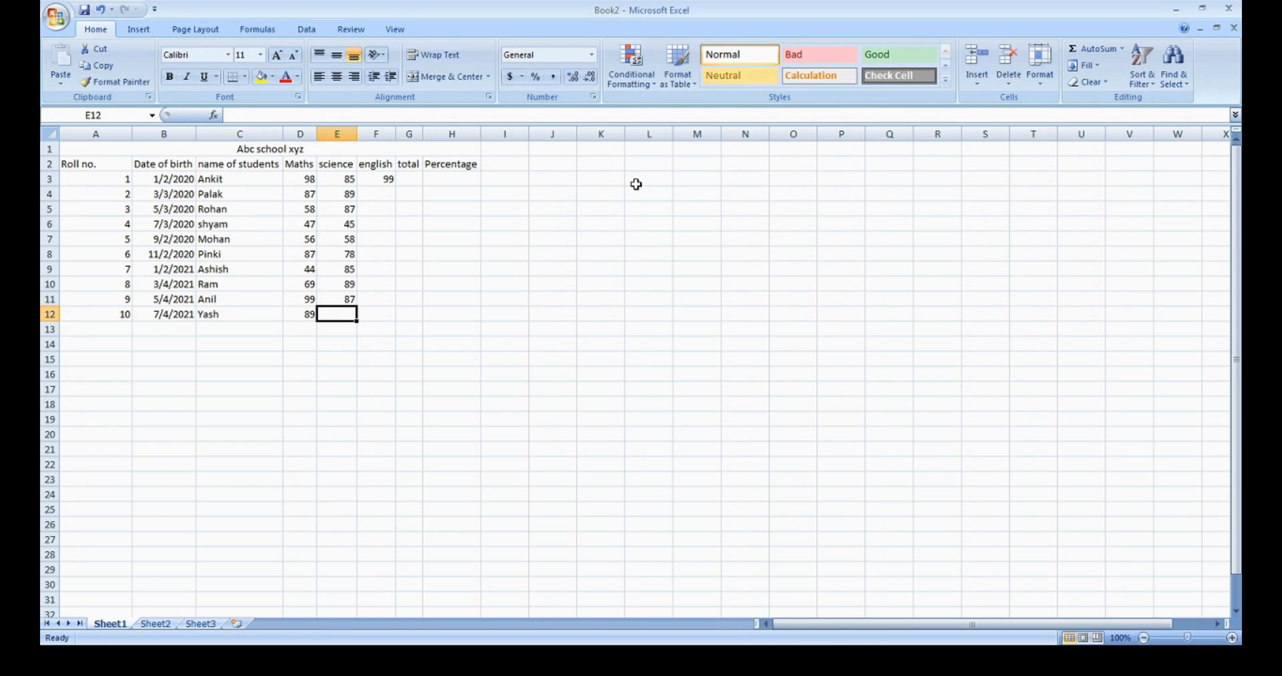
pyautogui.write('78')
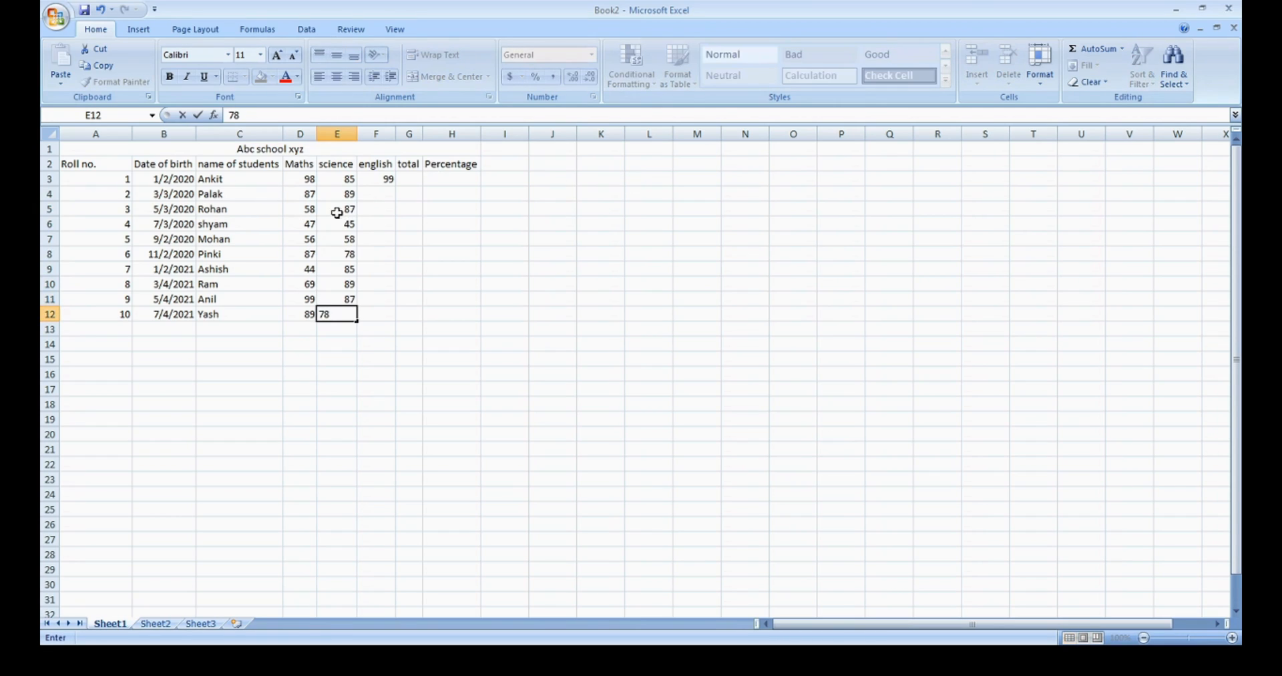
# Step: Enter the english marks 89, 45, 58 and 45 in cells F4 to F7
pyautogui.click(373, 198)
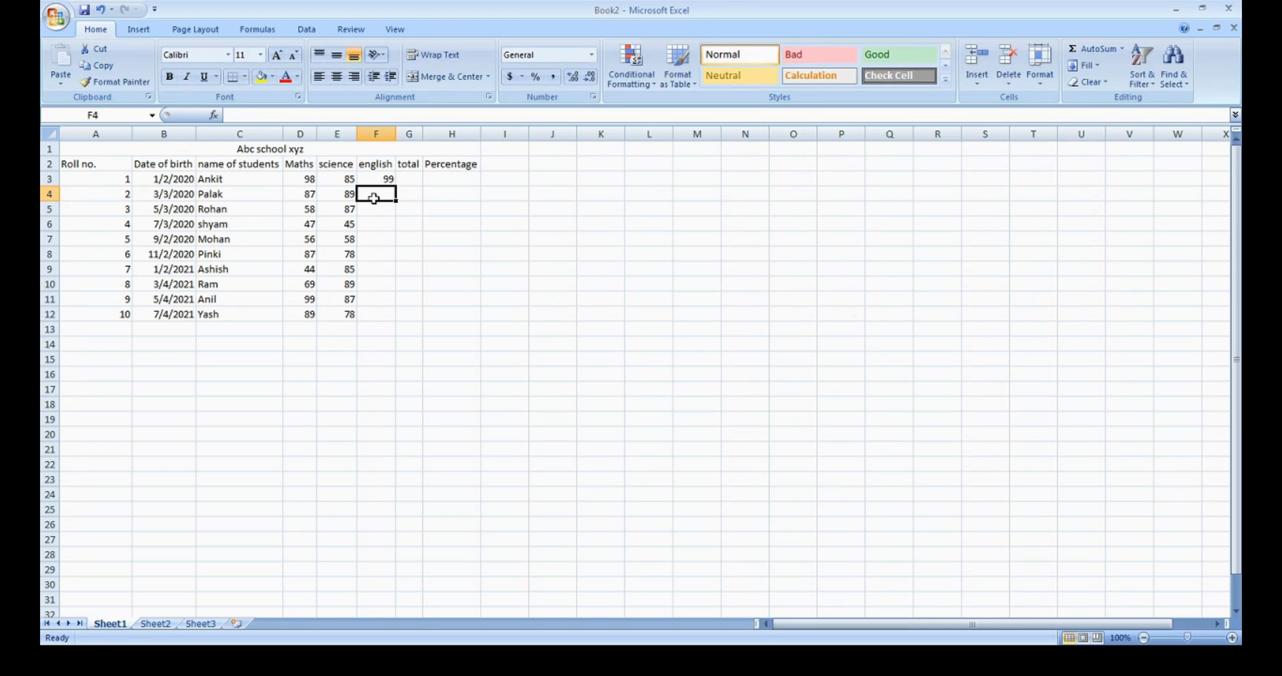
pyautogui.write('89')
pyautogui.press('Return')
pyautogui.write('45')
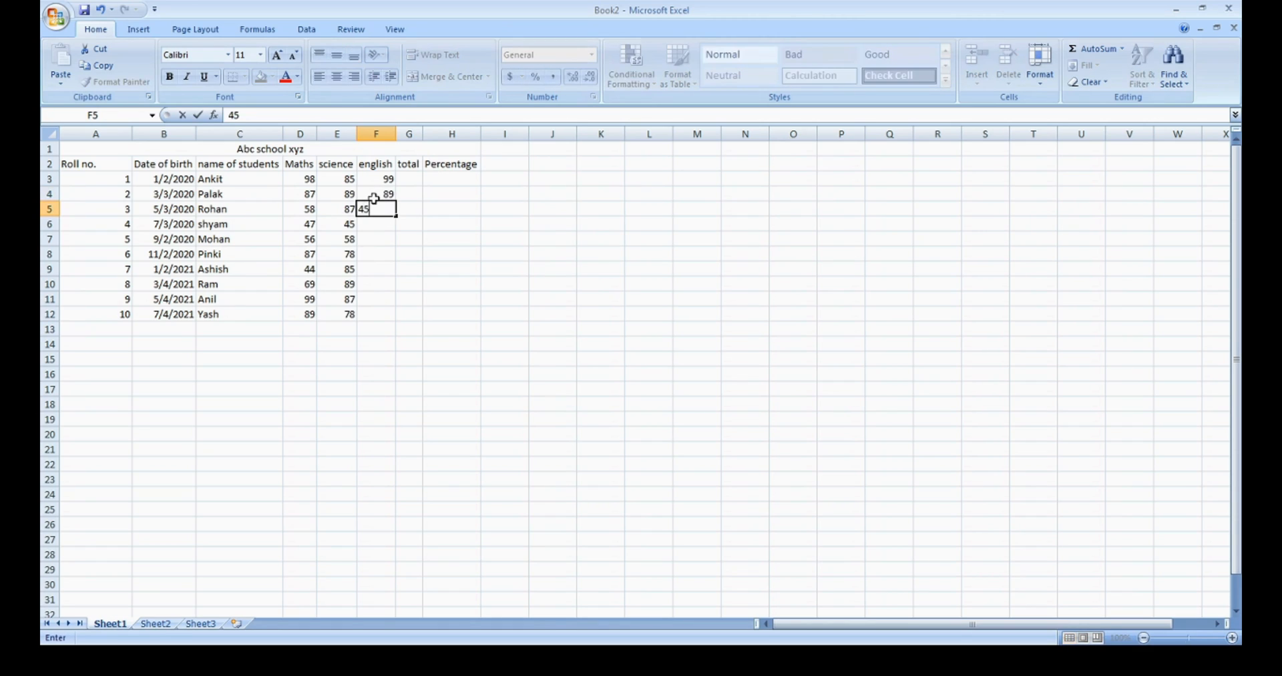
pyautogui.press('Return')
pyautogui.write('58')
pyautogui.press('Return')
pyautogui.write('45')
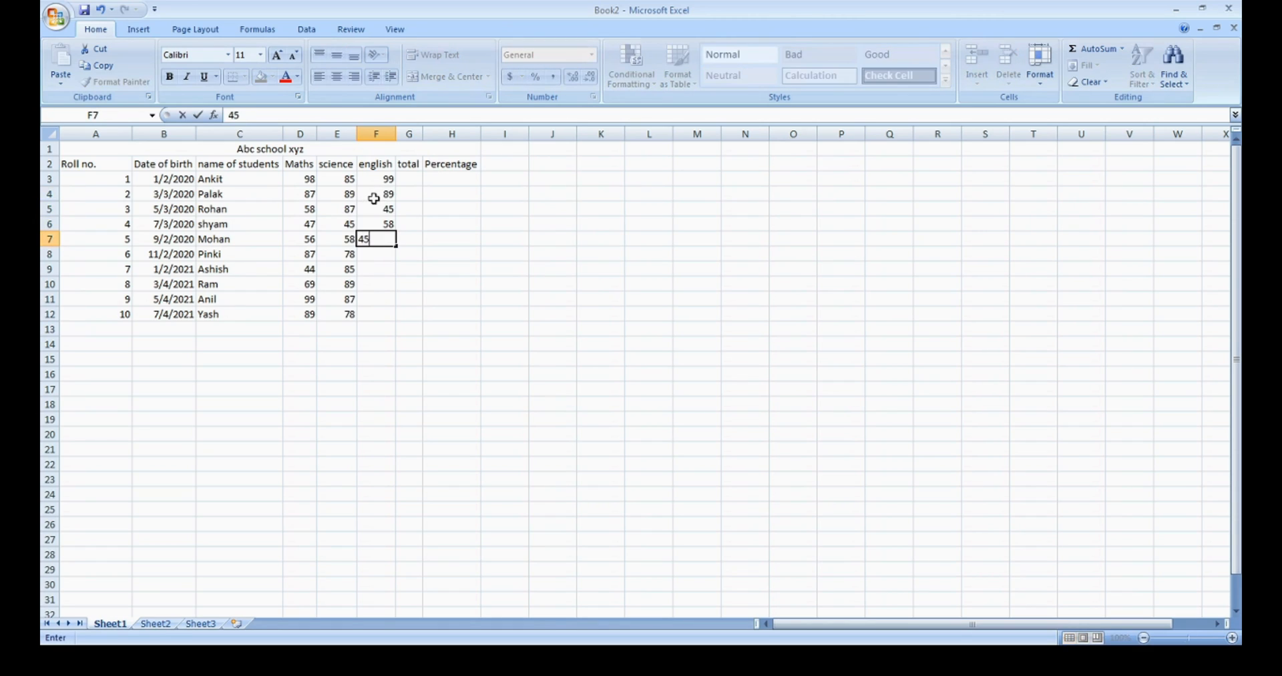
pyautogui.press('Return')
# Step: Enter the english marks 57, 78, 29, 87 and 69 in cells F8 to F12
pyautogui.write('57')
pyautogui.press('Return')
pyautogui.write('7')
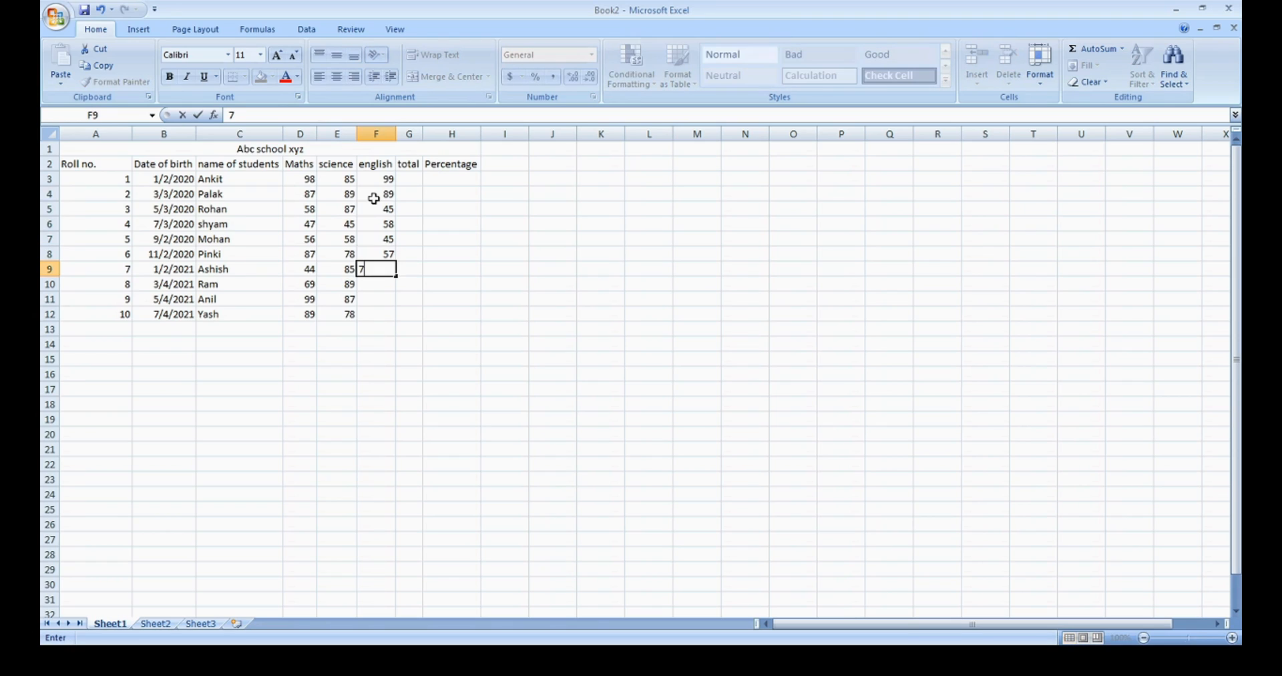
pyautogui.write('8')
pyautogui.press('Return')
pyautogui.write('29')
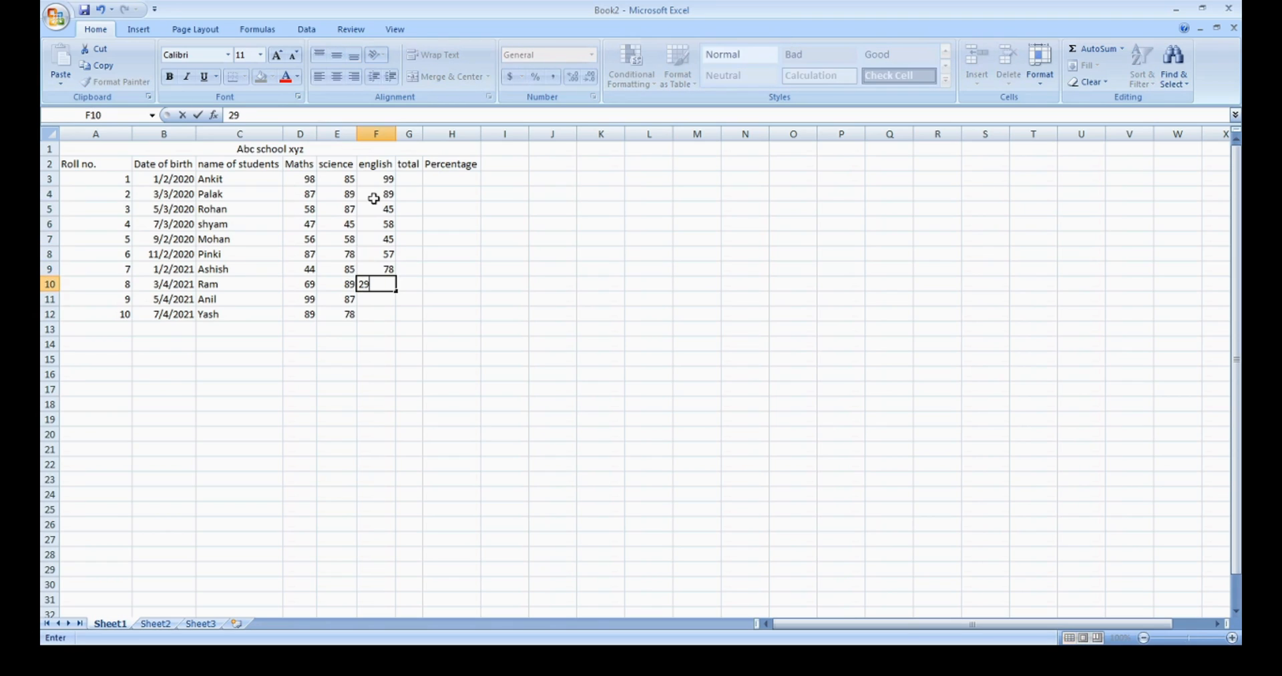
pyautogui.press('Return')
pyautogui.write('87')
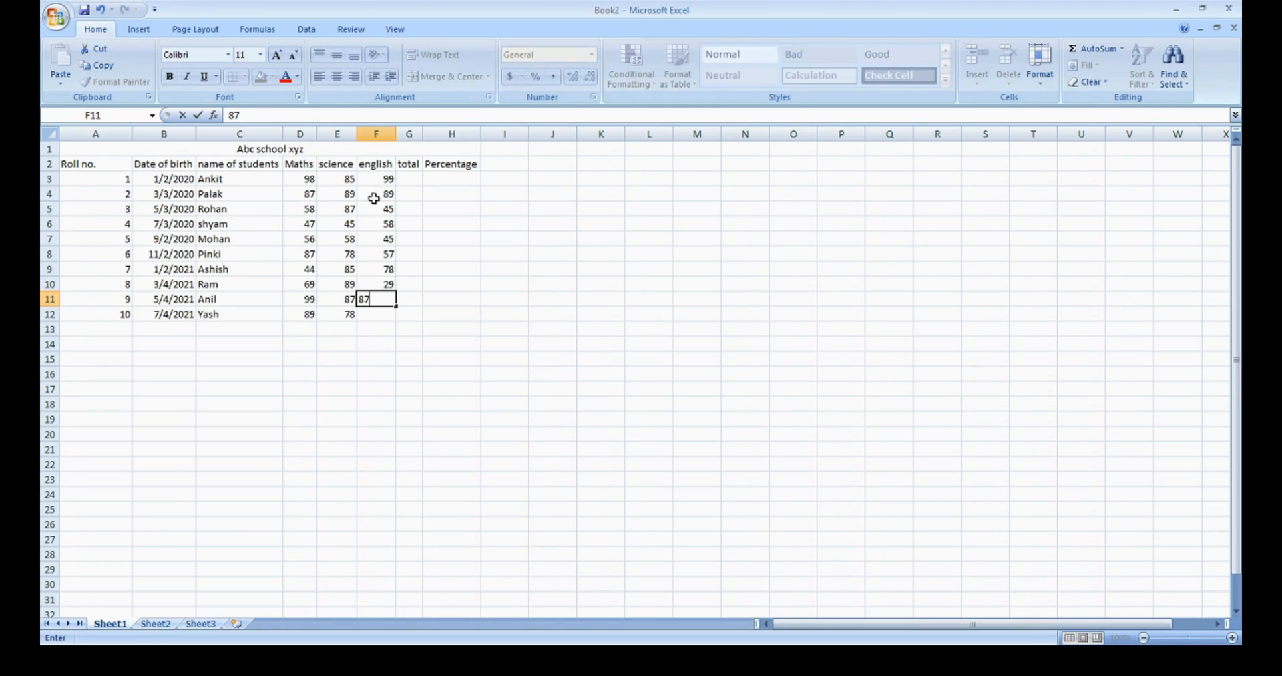
pyautogui.press('Return')
pyautogui.write('69')
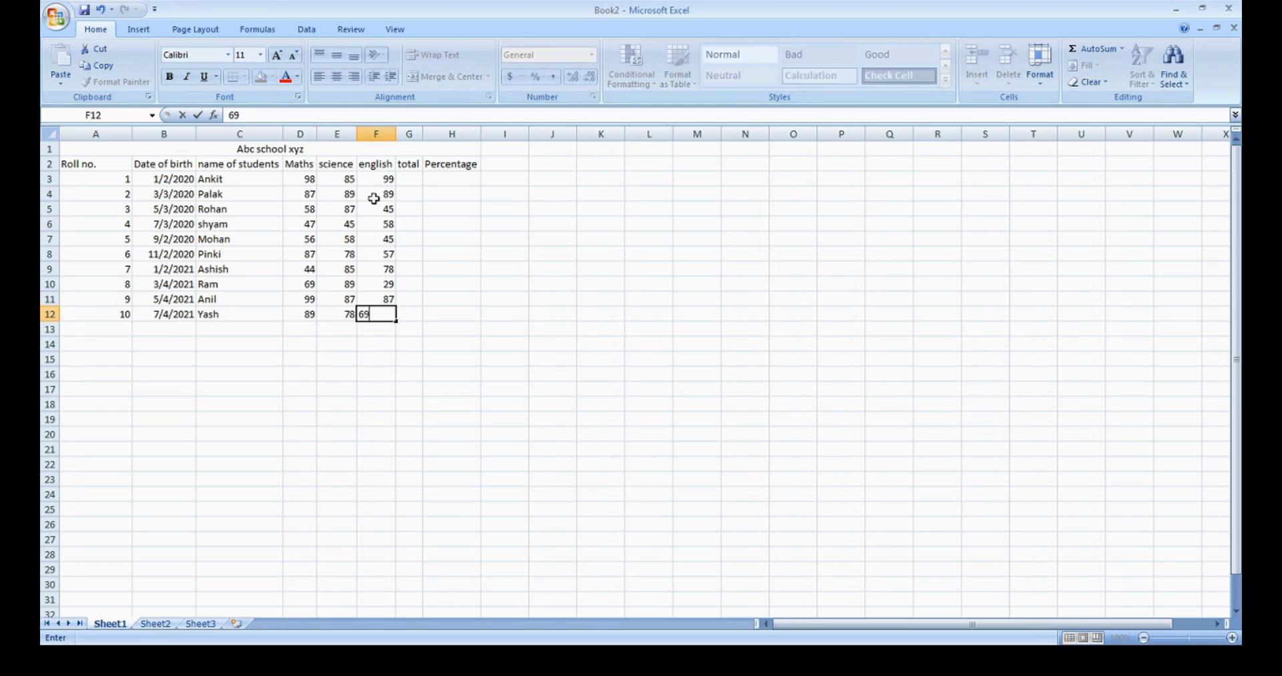
# Step: Total the first student's three marks in cell G3 with the formula =sum(D3:F3)
pyautogui.click(415, 179)
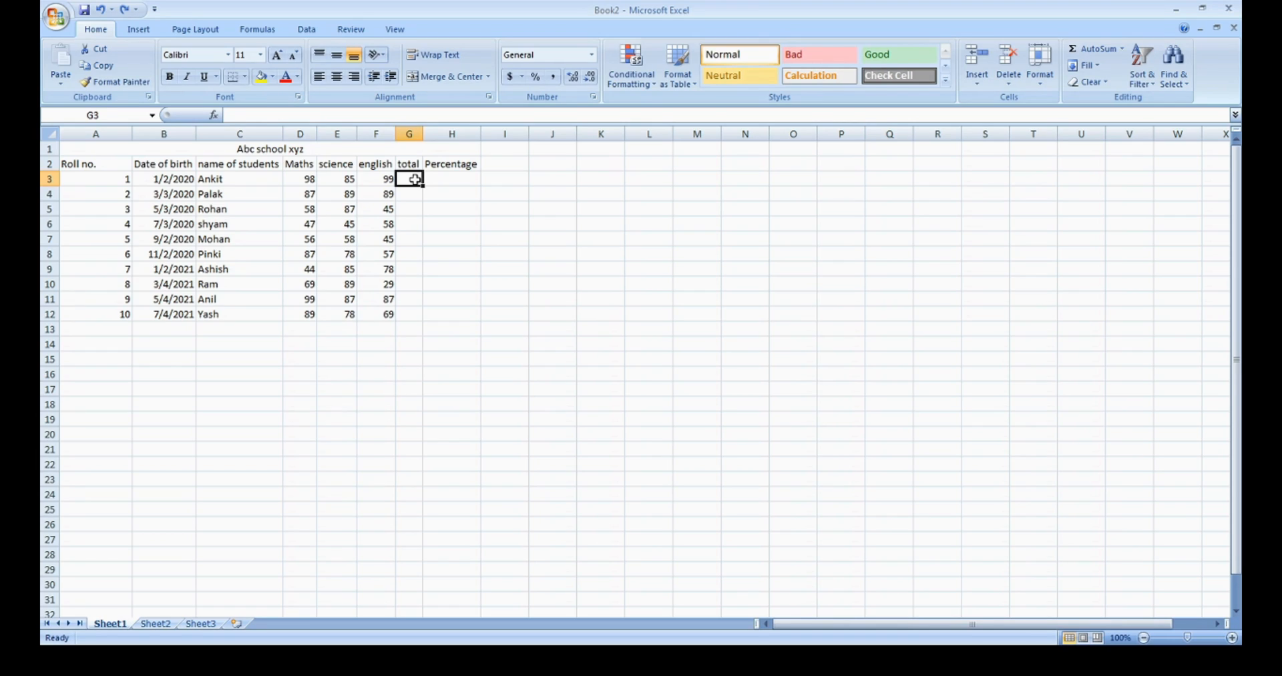
pyautogui.click(441, 180)
pyautogui.click(401, 182)
pyautogui.write('=')
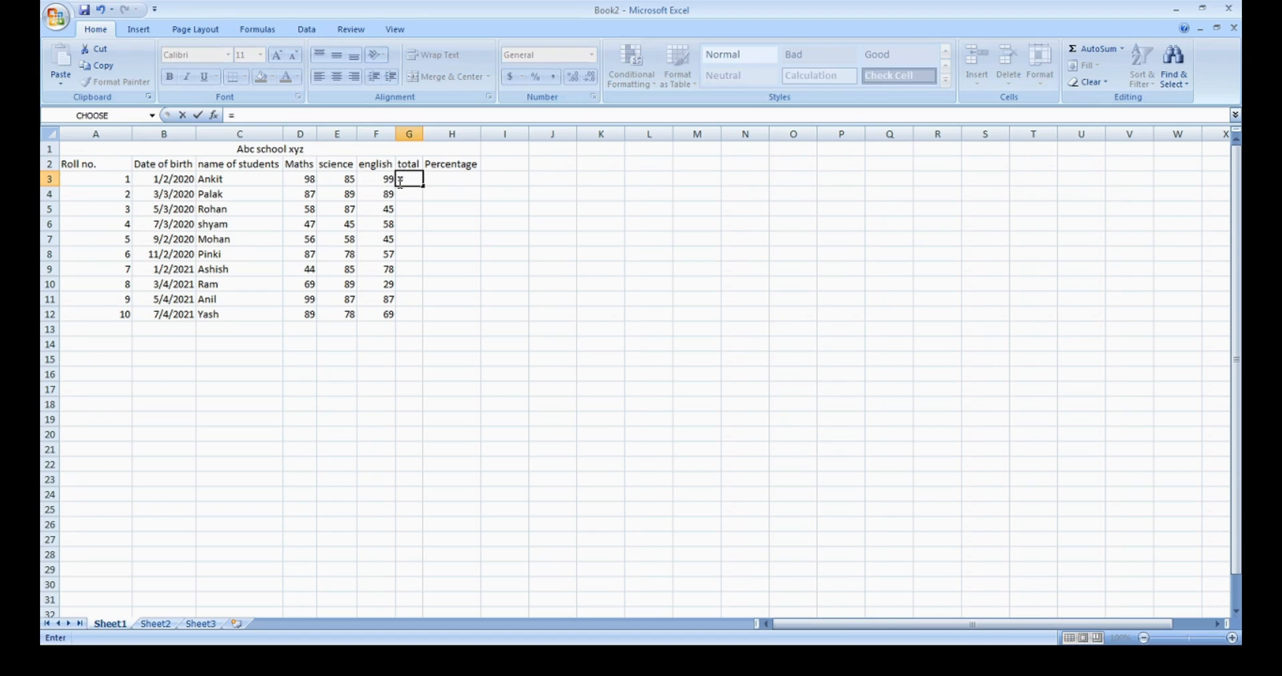
pyautogui.write('sum')
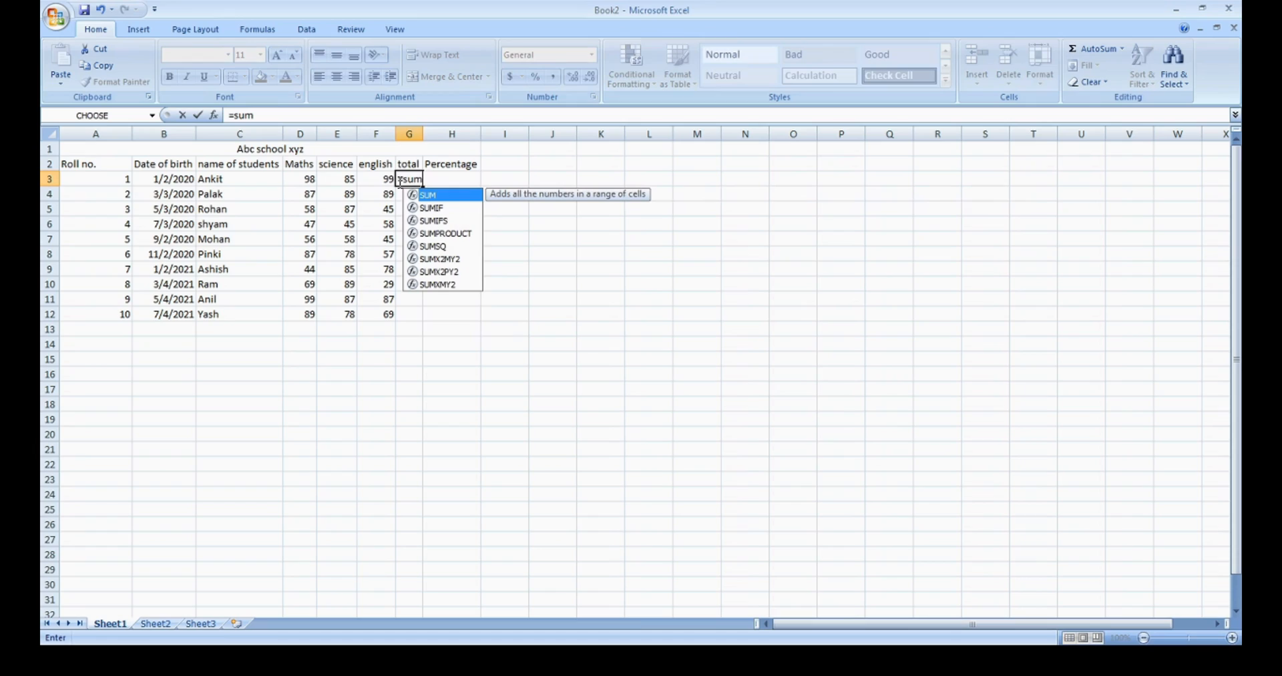
pyautogui.write('(')
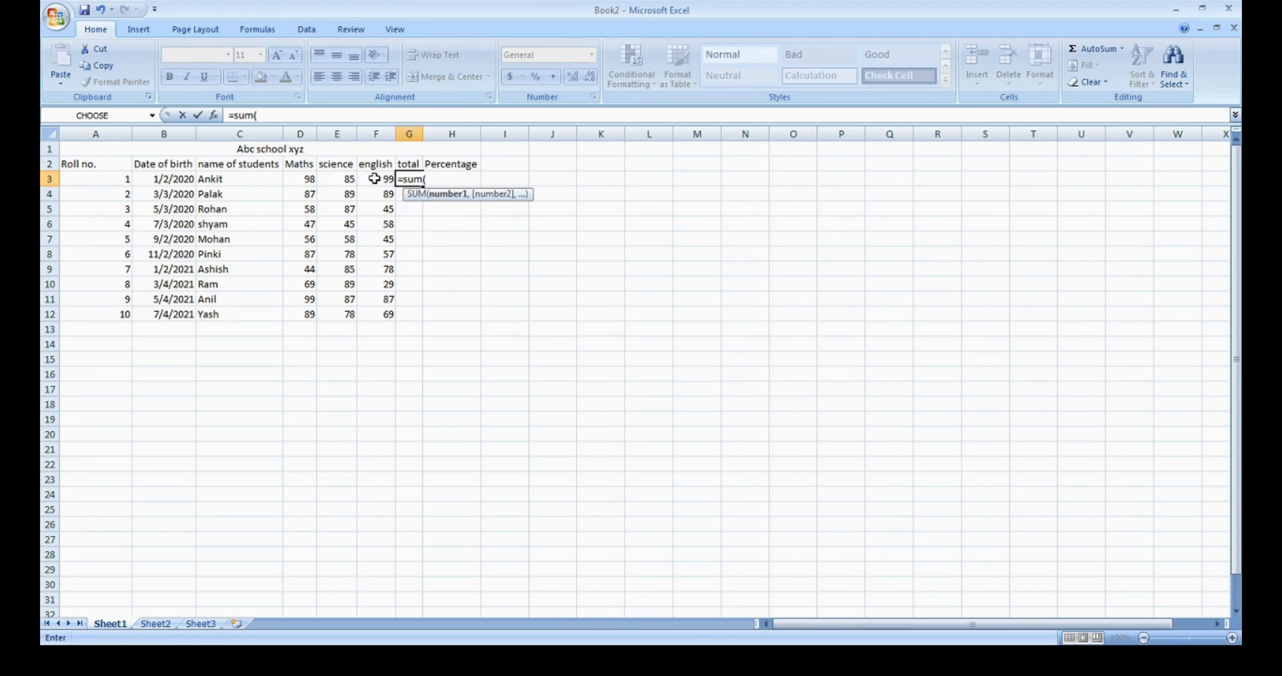
pyautogui.moveTo(374, 178); pyautogui.dragTo(309, 180)
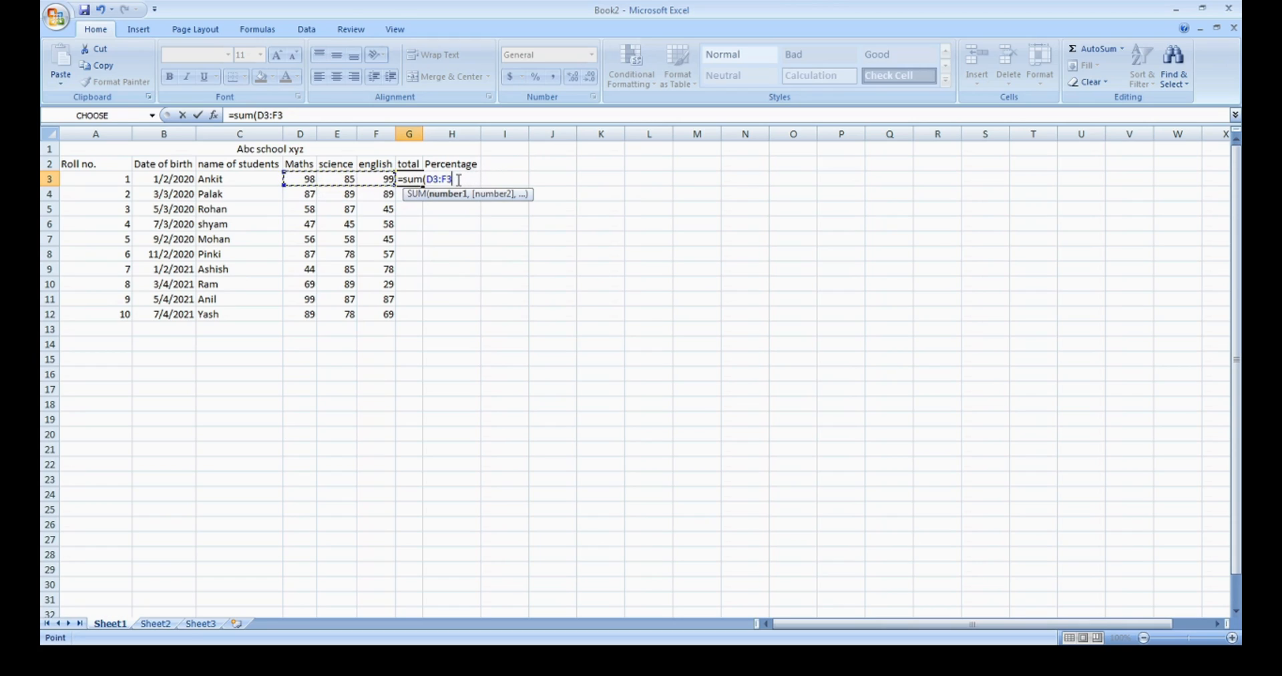
pyautogui.press('Return')
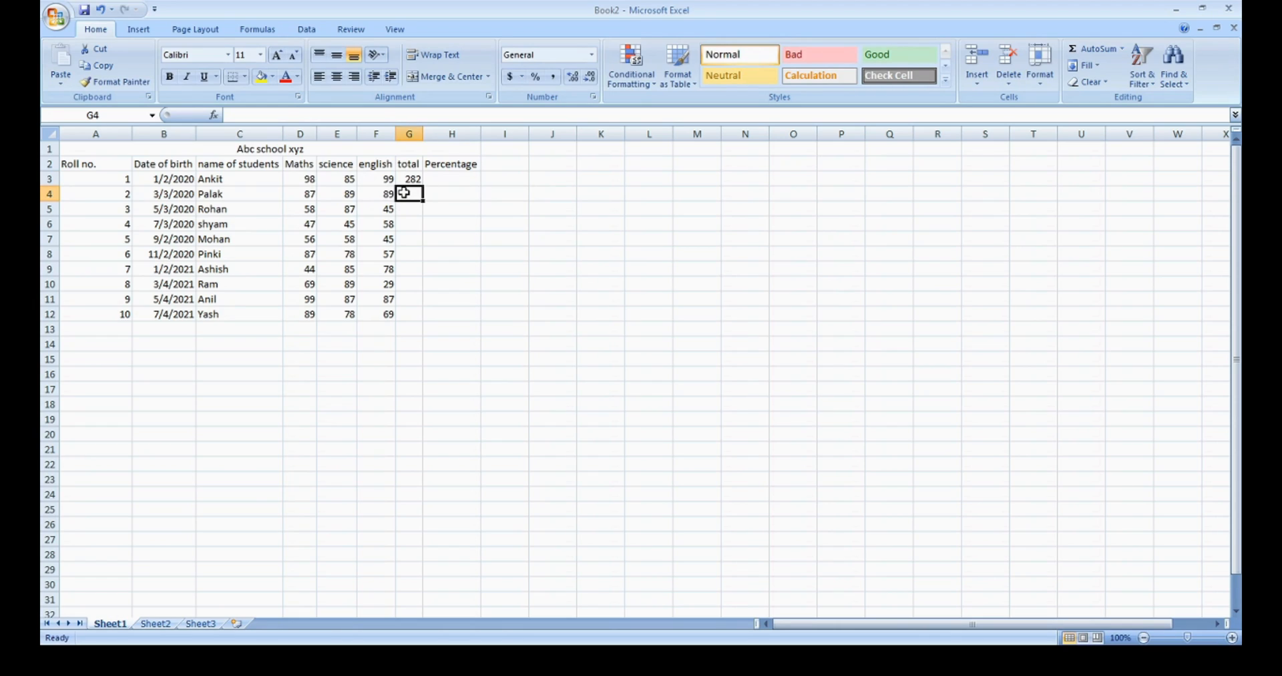
# Step: Total the second student's marks D4 to F4 in cell G4 with AutoSum
pyautogui.click(299, 193)
pyautogui.moveTo(299, 193); pyautogui.dragTo(401, 195)
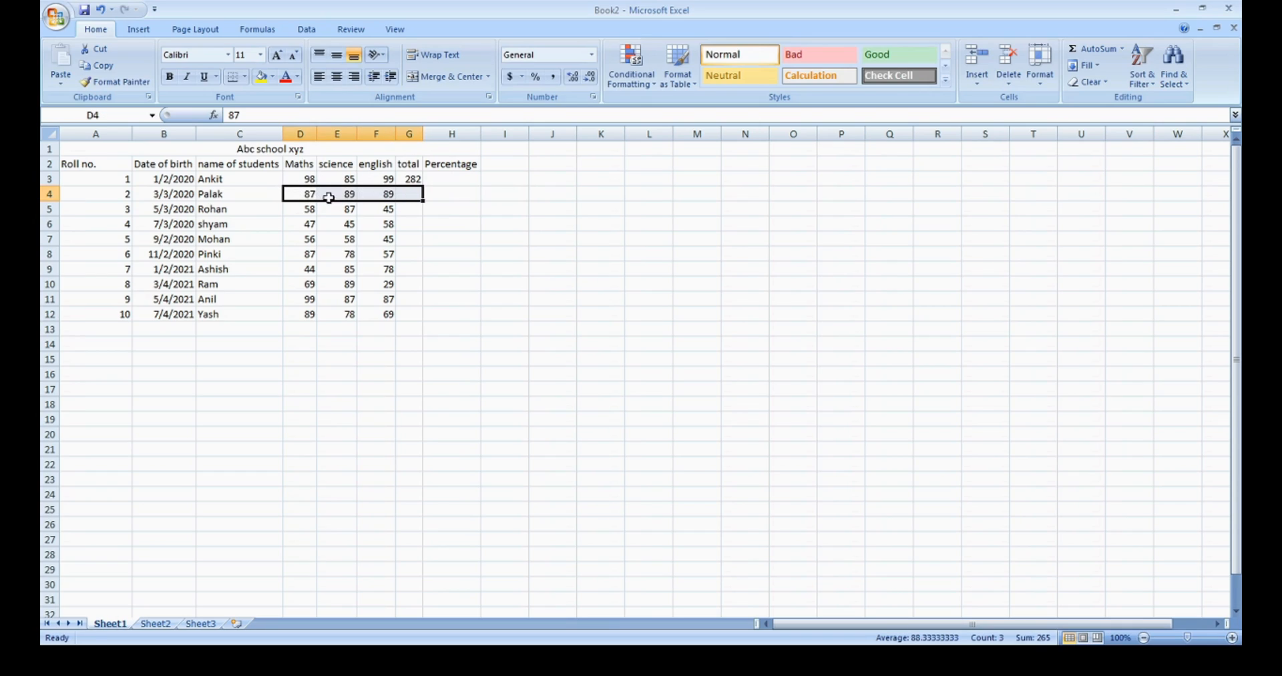
pyautogui.click(1089, 53)
pyautogui.click(446, 194)
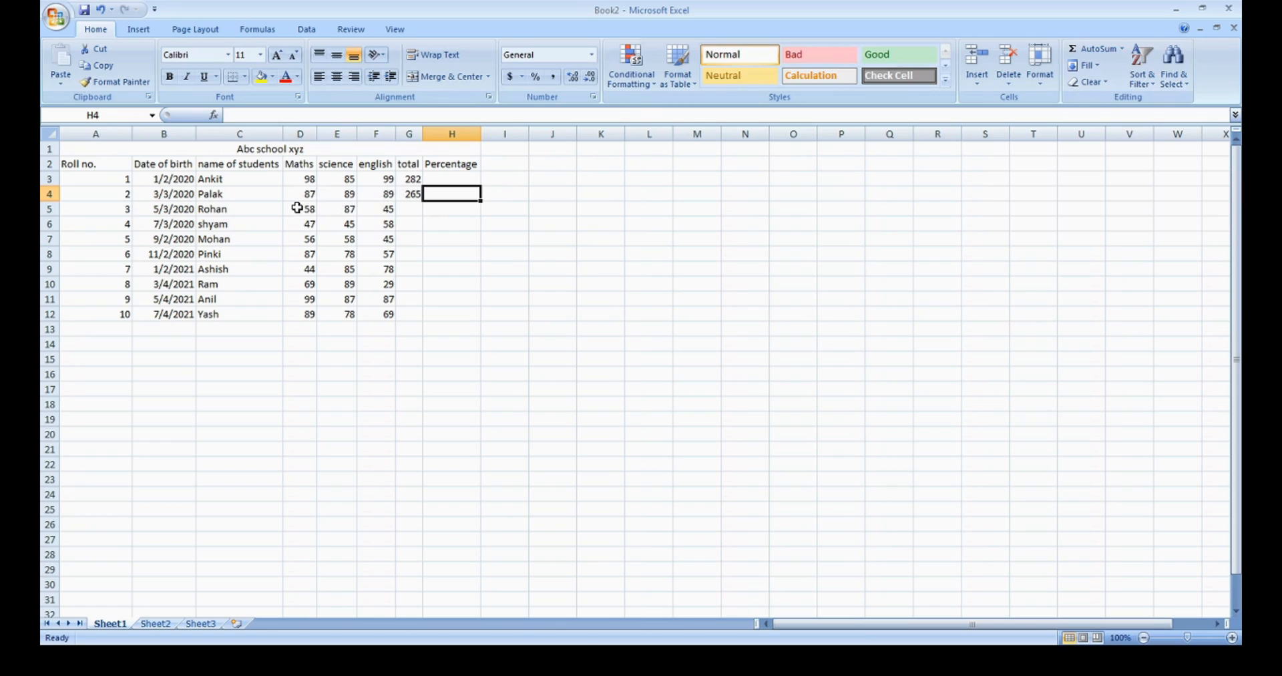
# Step: Try totalling the marks of rows 5 to 12 in column G with a single AutoSum, and undo it
pyautogui.moveTo(297, 208); pyautogui.dragTo(403, 208)
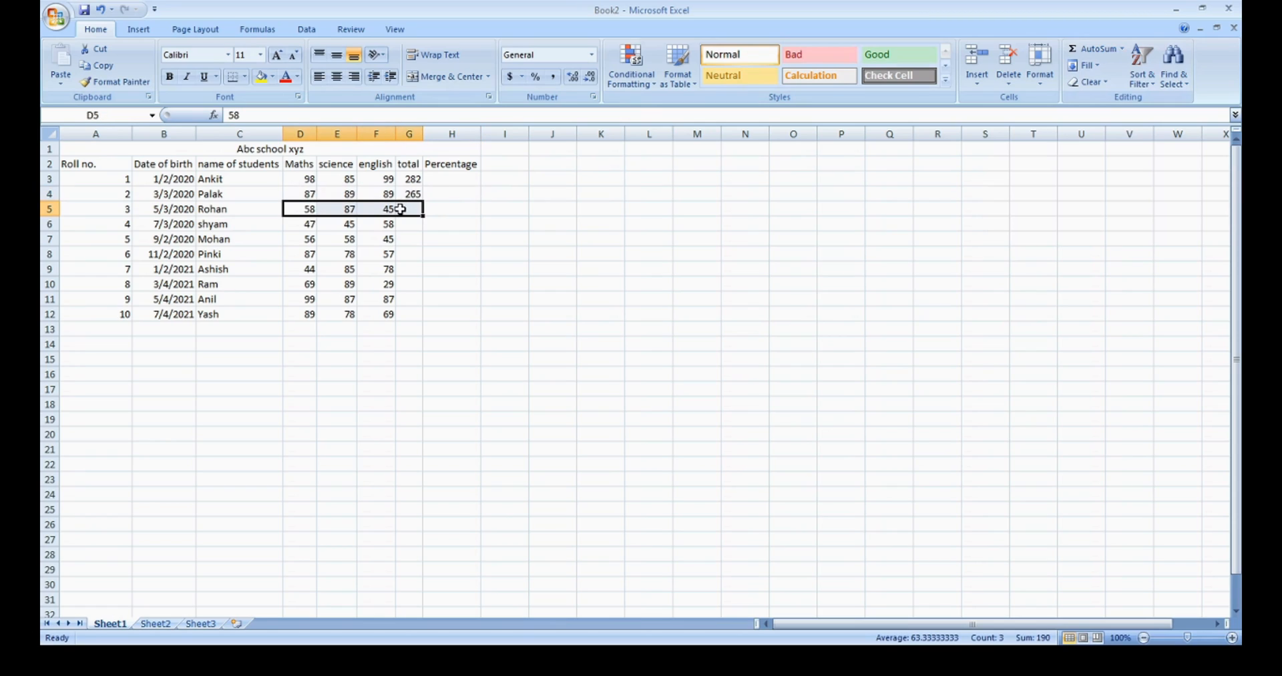
pyautogui.click(450, 212)
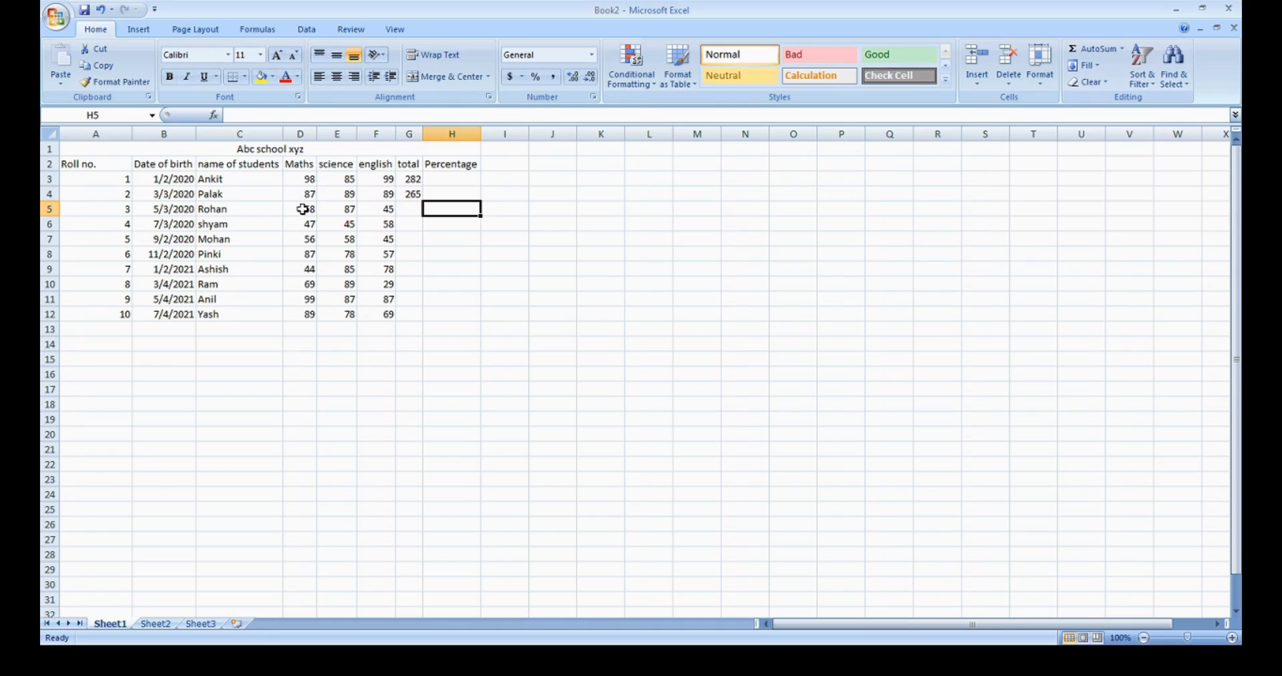
pyautogui.moveTo(302, 209); pyautogui.dragTo(408, 311)
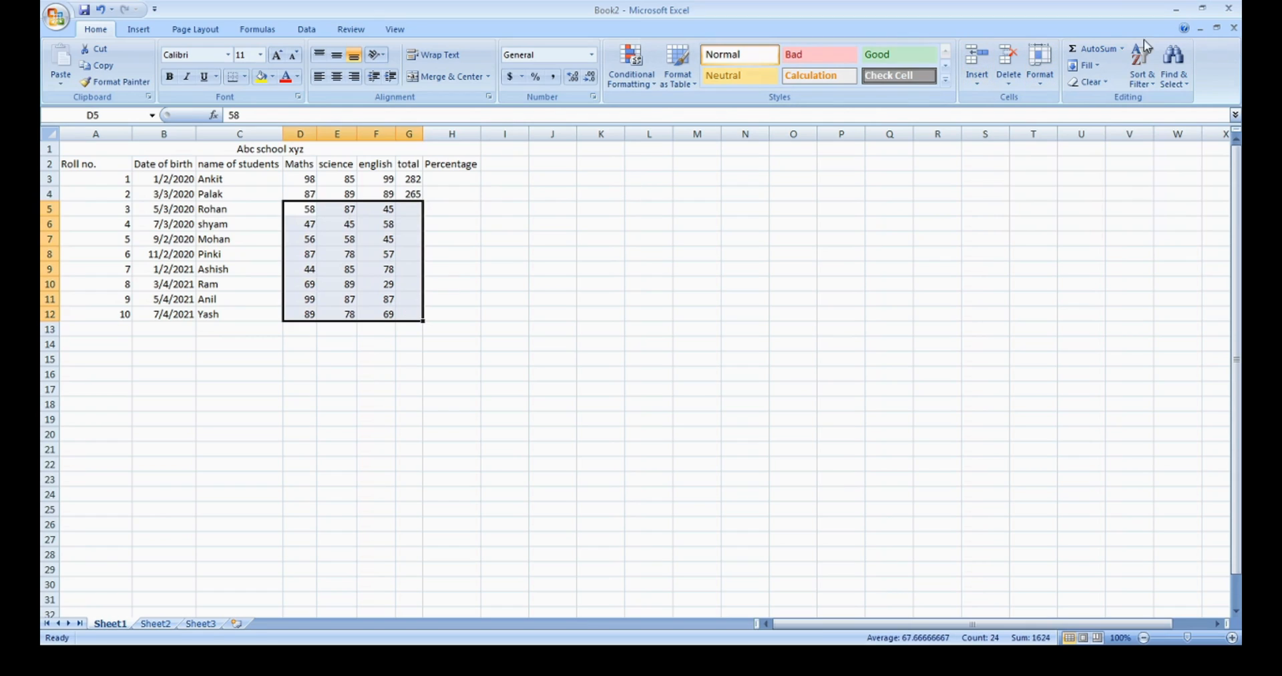
pyautogui.click(1085, 51)
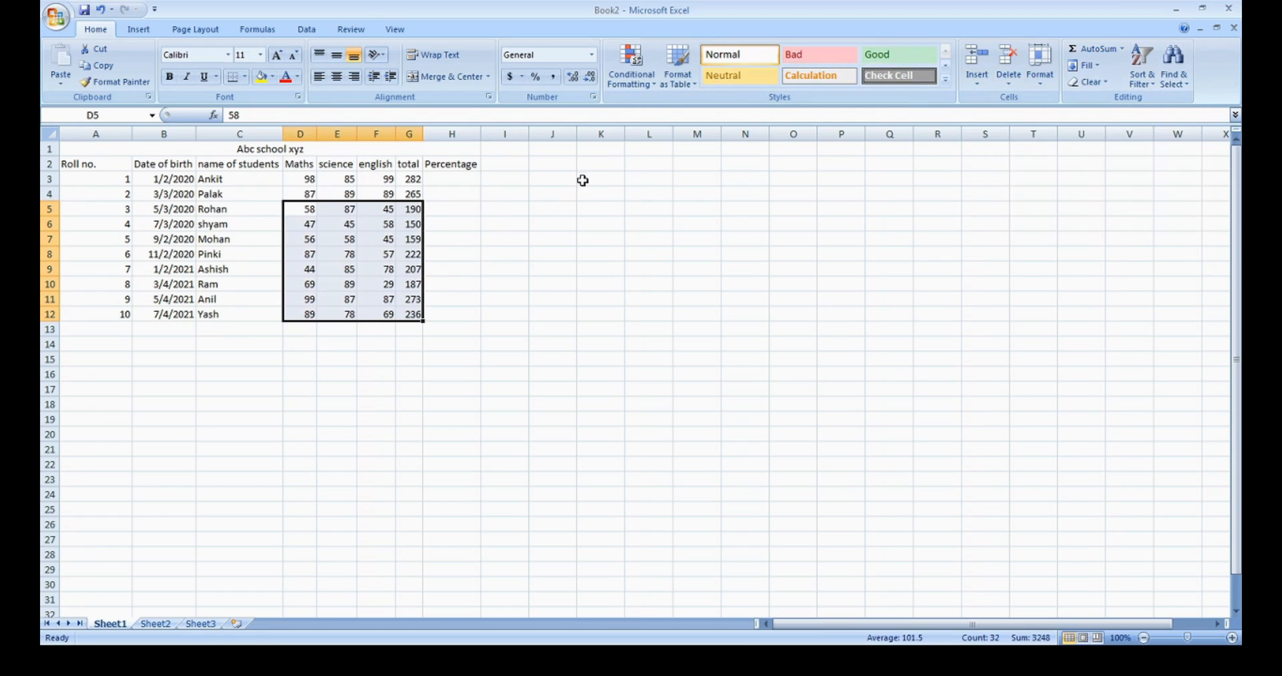
pyautogui.click(463, 194)
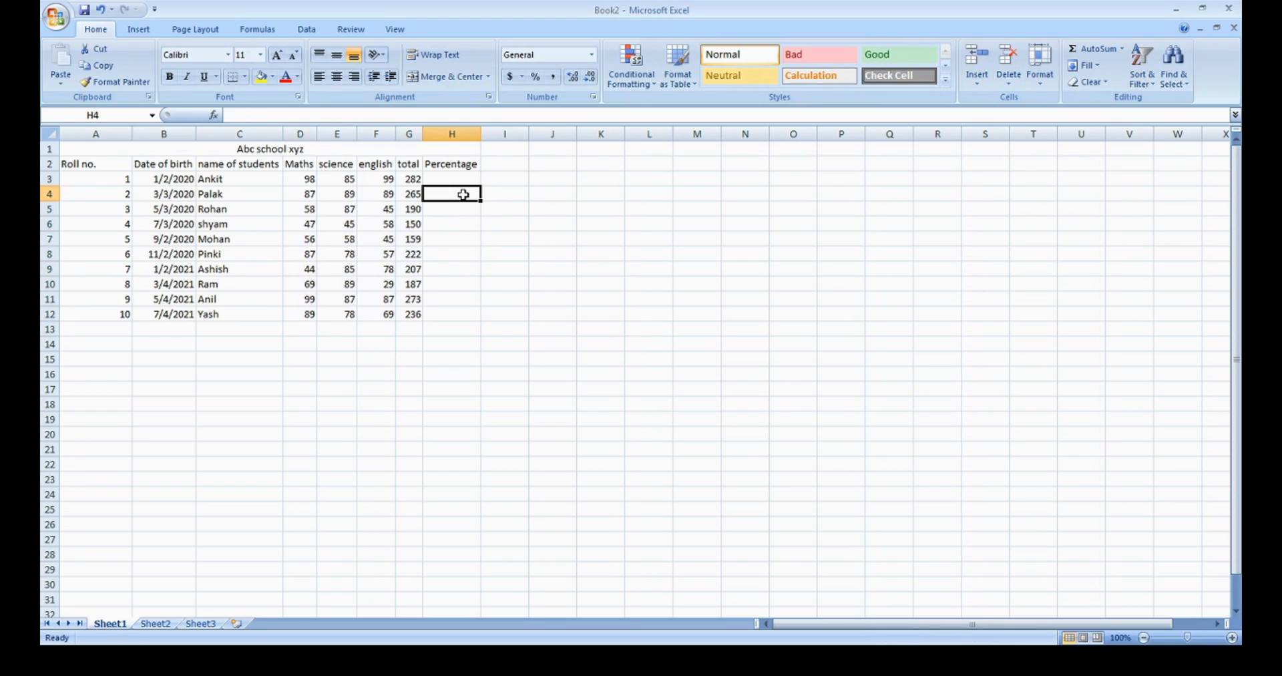
pyautogui.click(104, 11)
# Step: Fill the total formula from cell G4 down to G12 for the remaining students
pyautogui.click(406, 195)
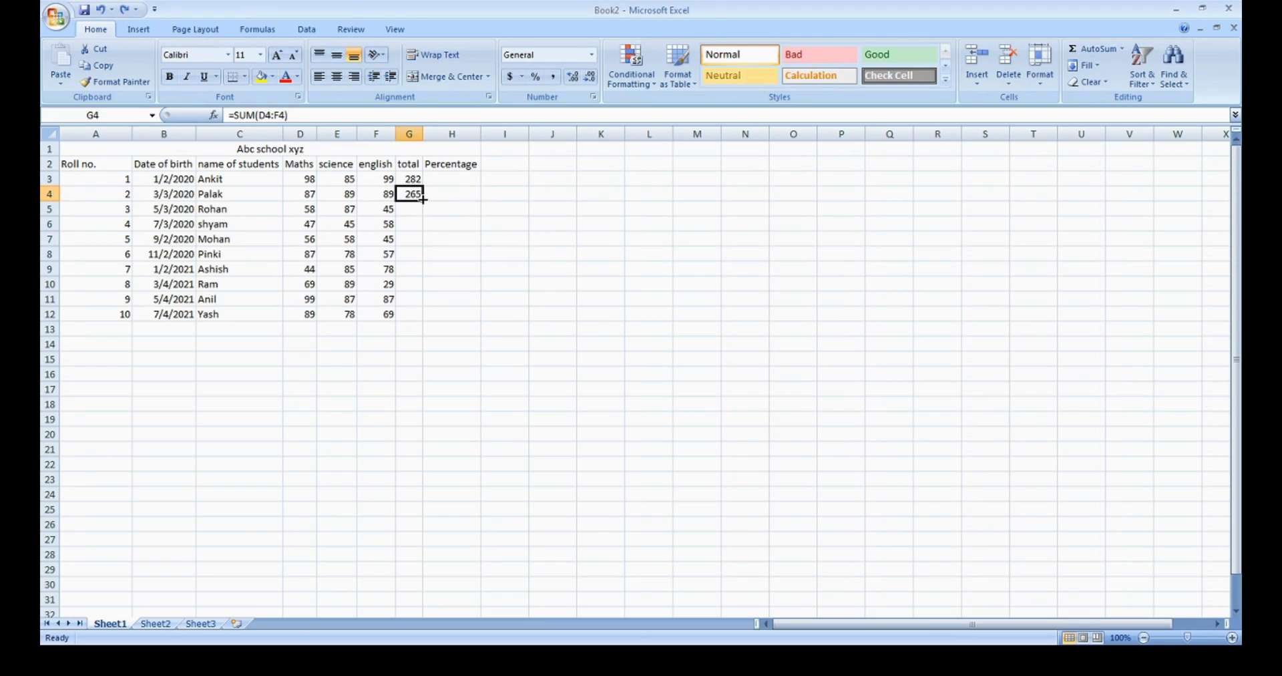
pyautogui.moveTo(423, 200); pyautogui.dragTo(423, 321)
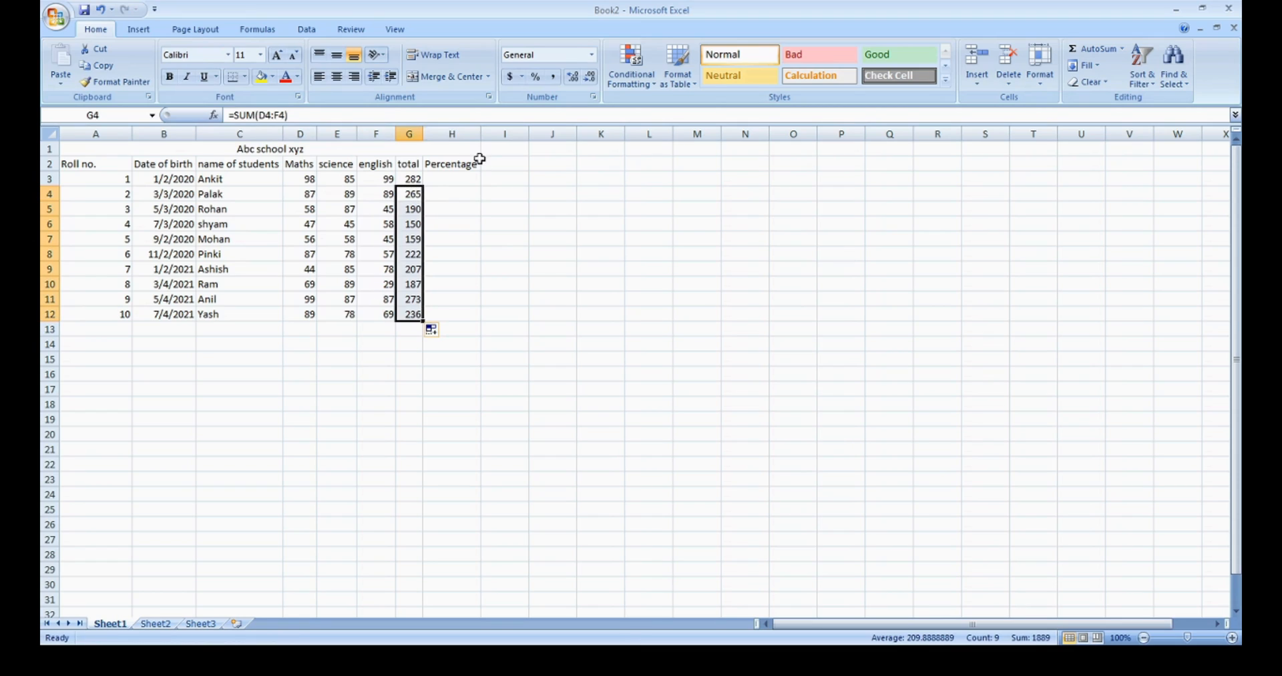
pyautogui.click(453, 206)
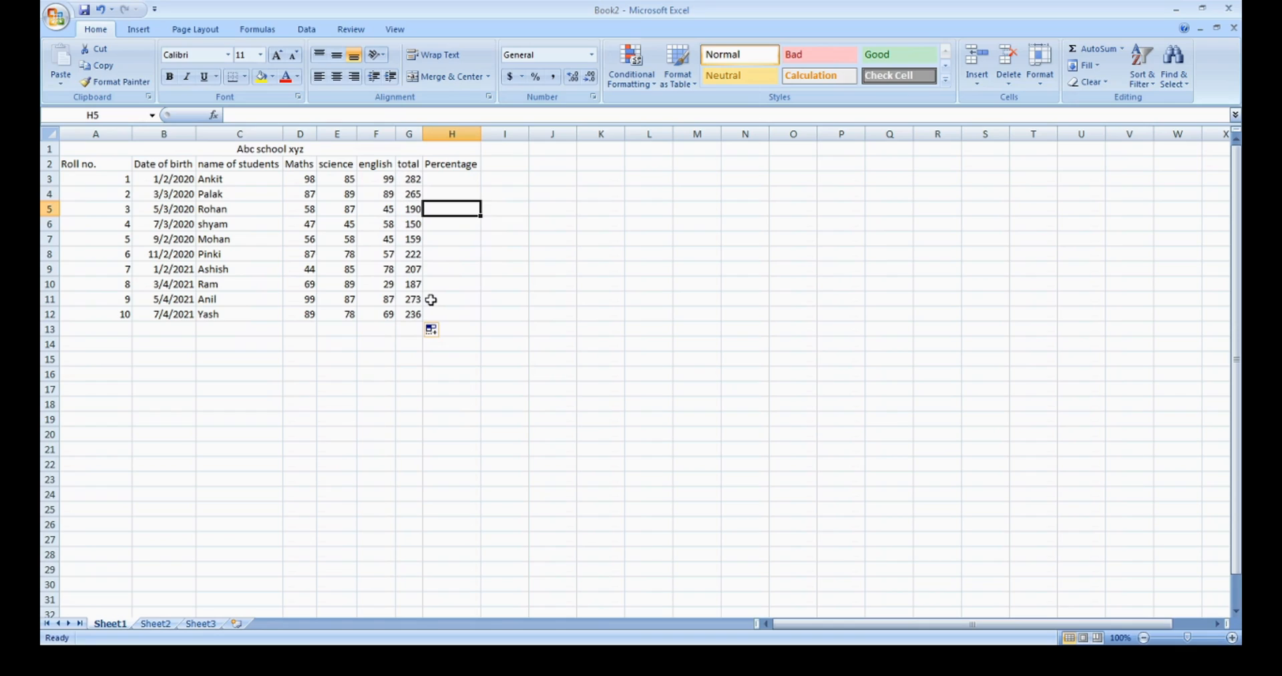
# Step: Calculate the first student's percentage in cell H3 with the formula =G3/300*100
pyautogui.click(435, 178)
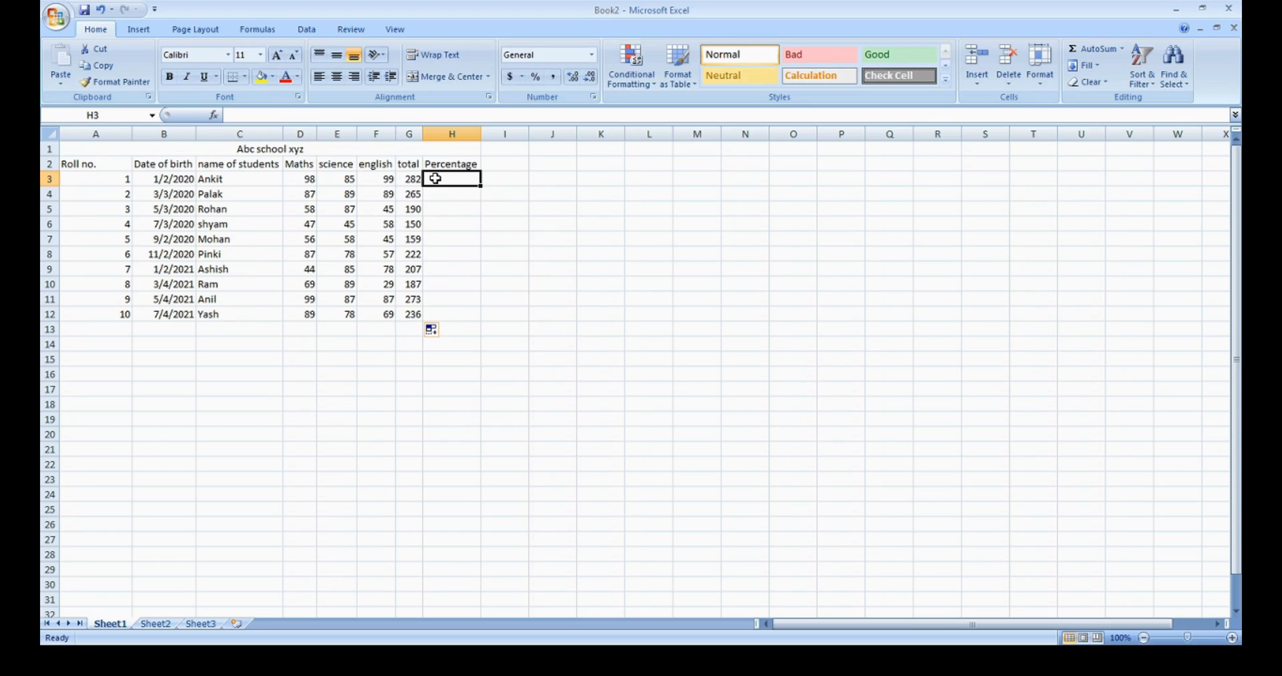
pyautogui.write('=')
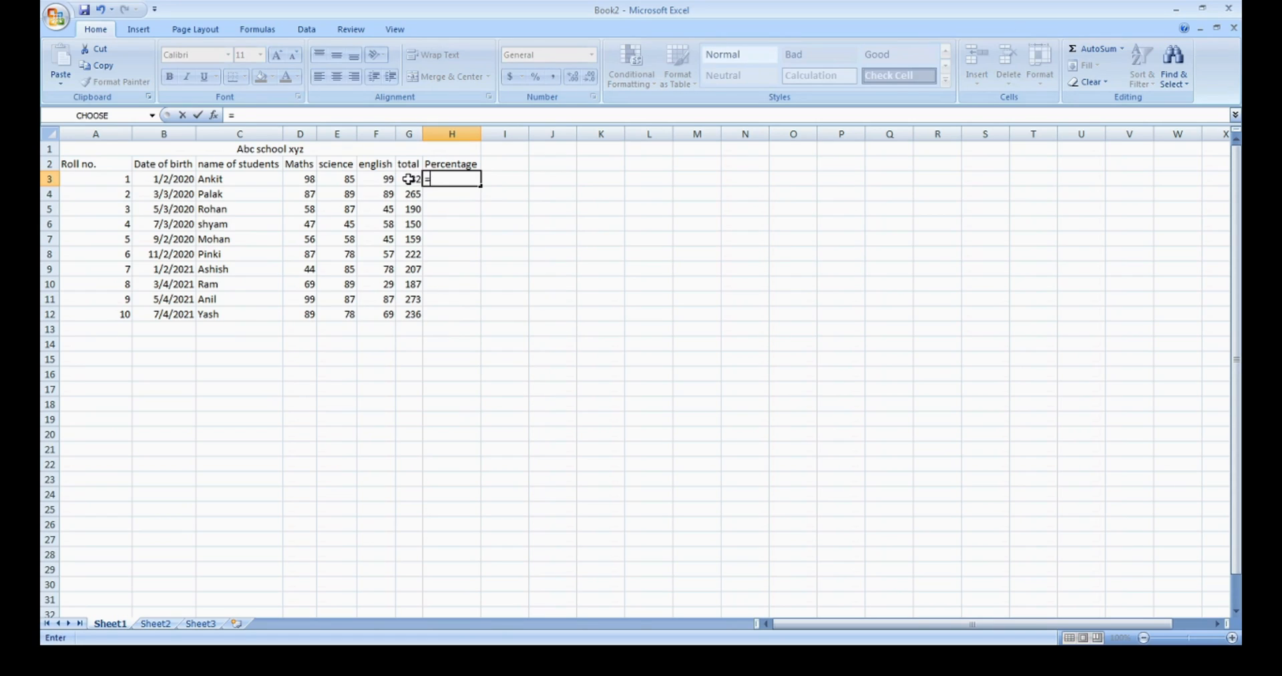
pyautogui.click(408, 179)
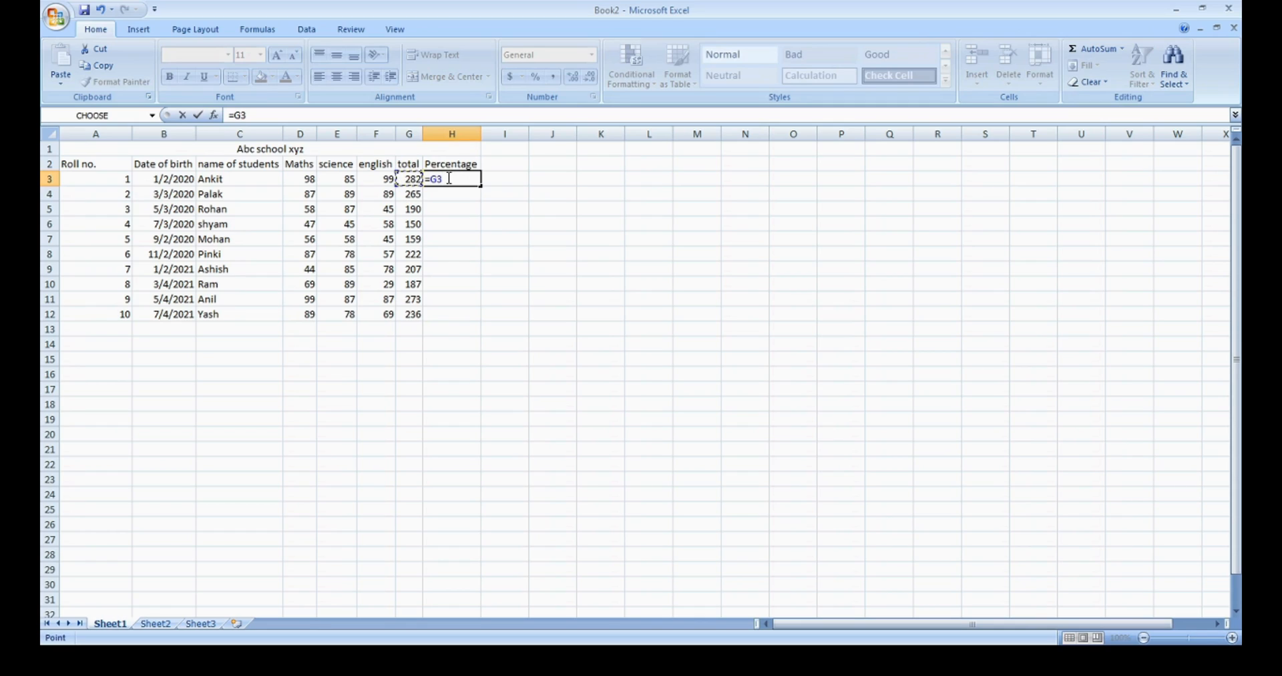
pyautogui.write('/300*100')
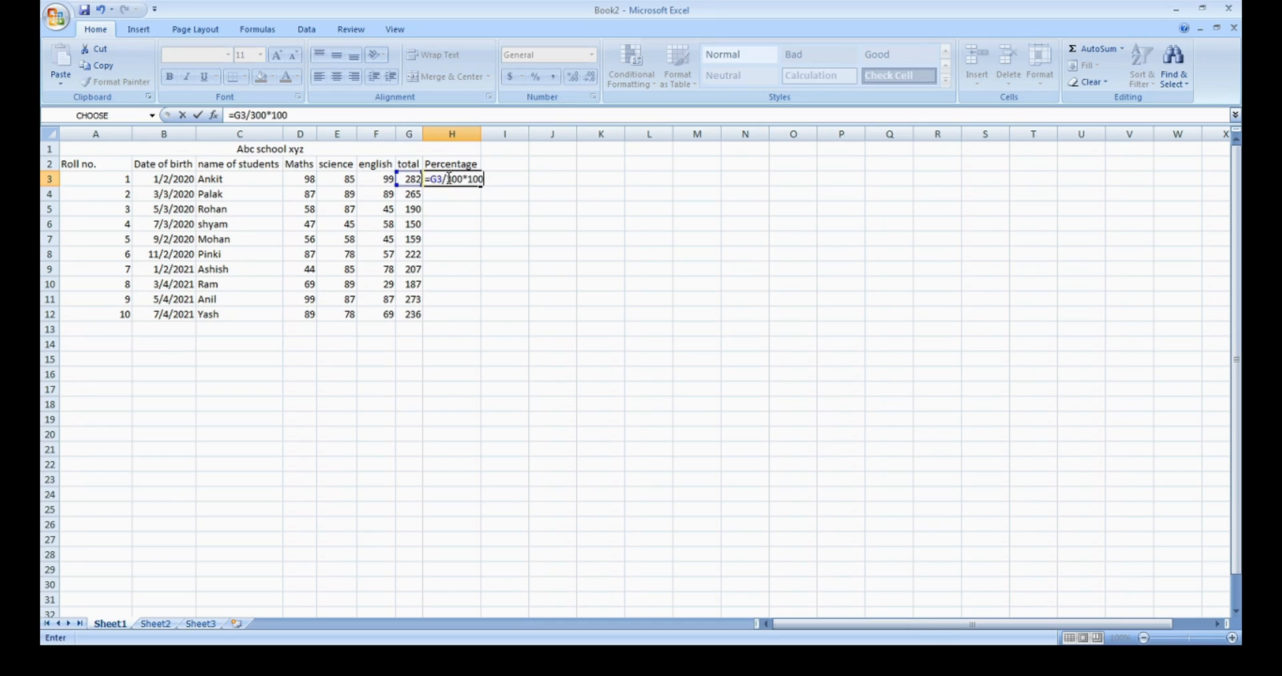
pyautogui.press('Return')
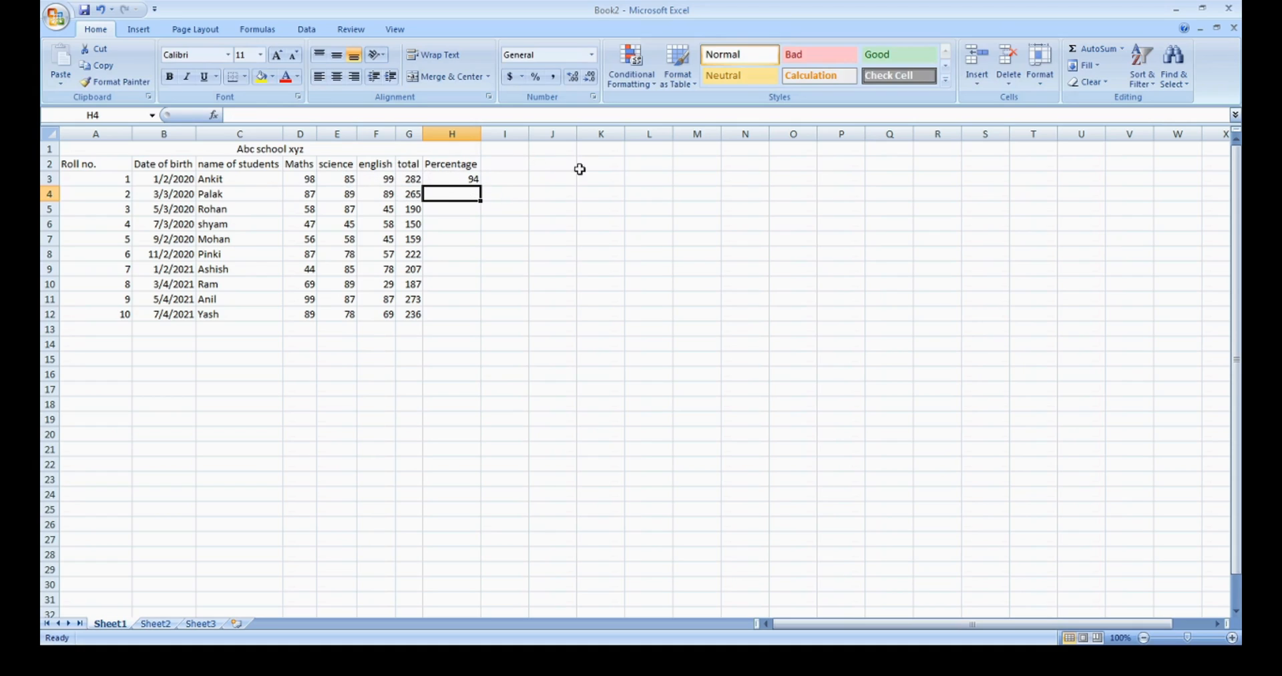
# Step: Fill the percentage formula from cell H3 down to H12 for the remaining students
pyautogui.click(461, 177)
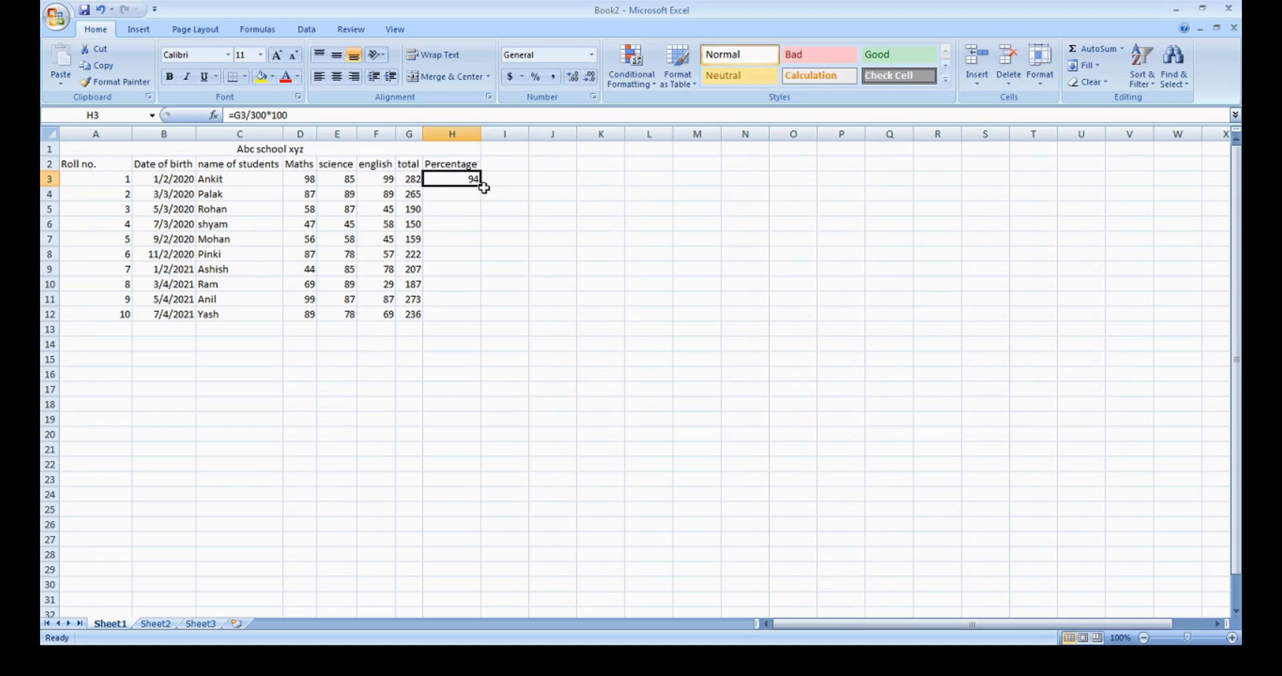
pyautogui.moveTo(480, 185); pyautogui.dragTo(479, 308)
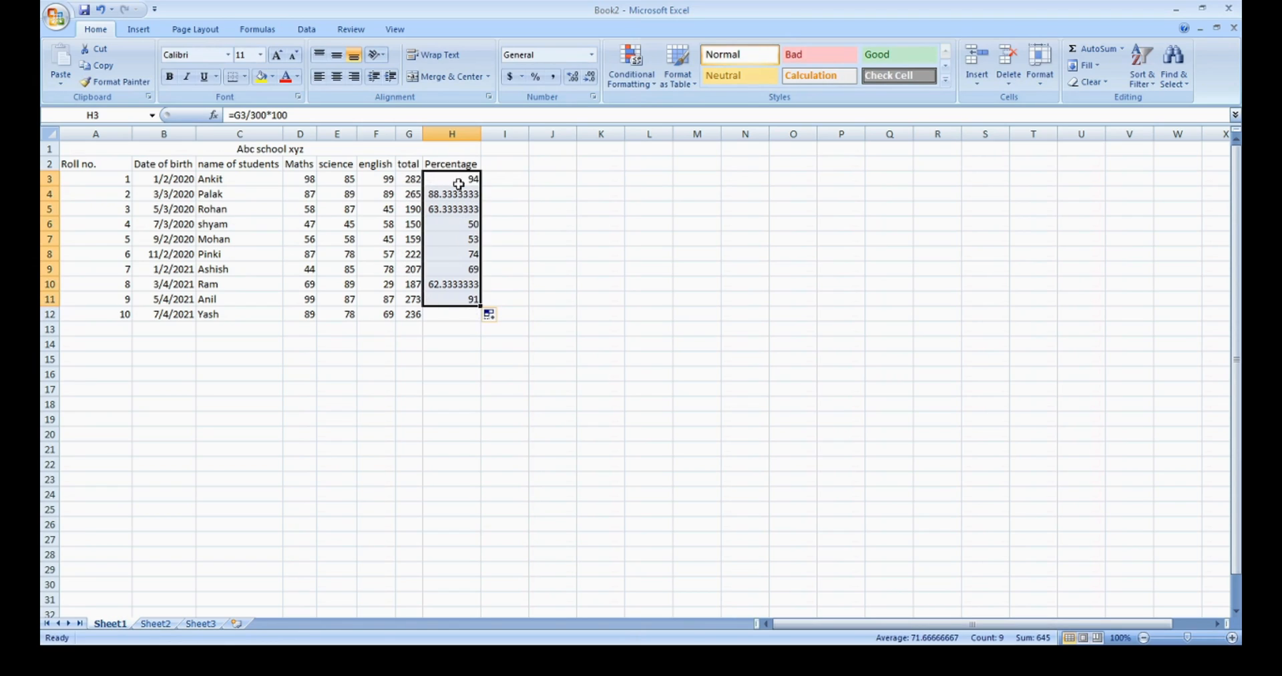
pyautogui.click(503, 178)
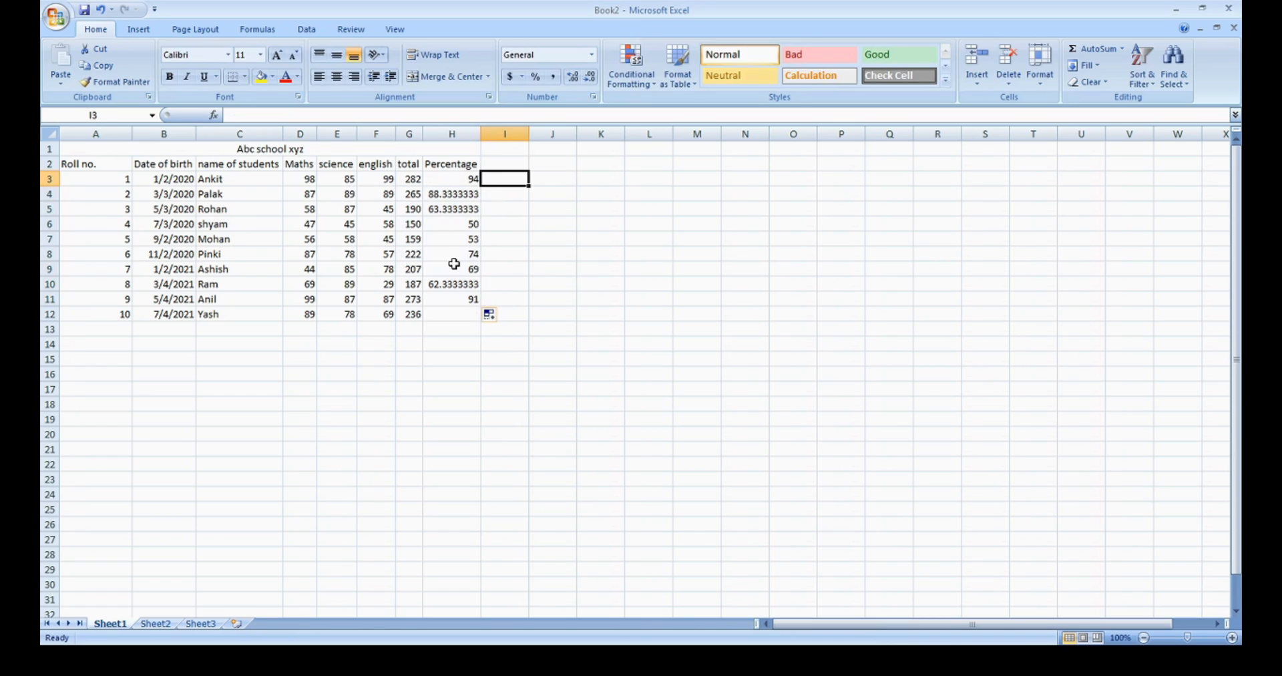
pyautogui.click(452, 298)
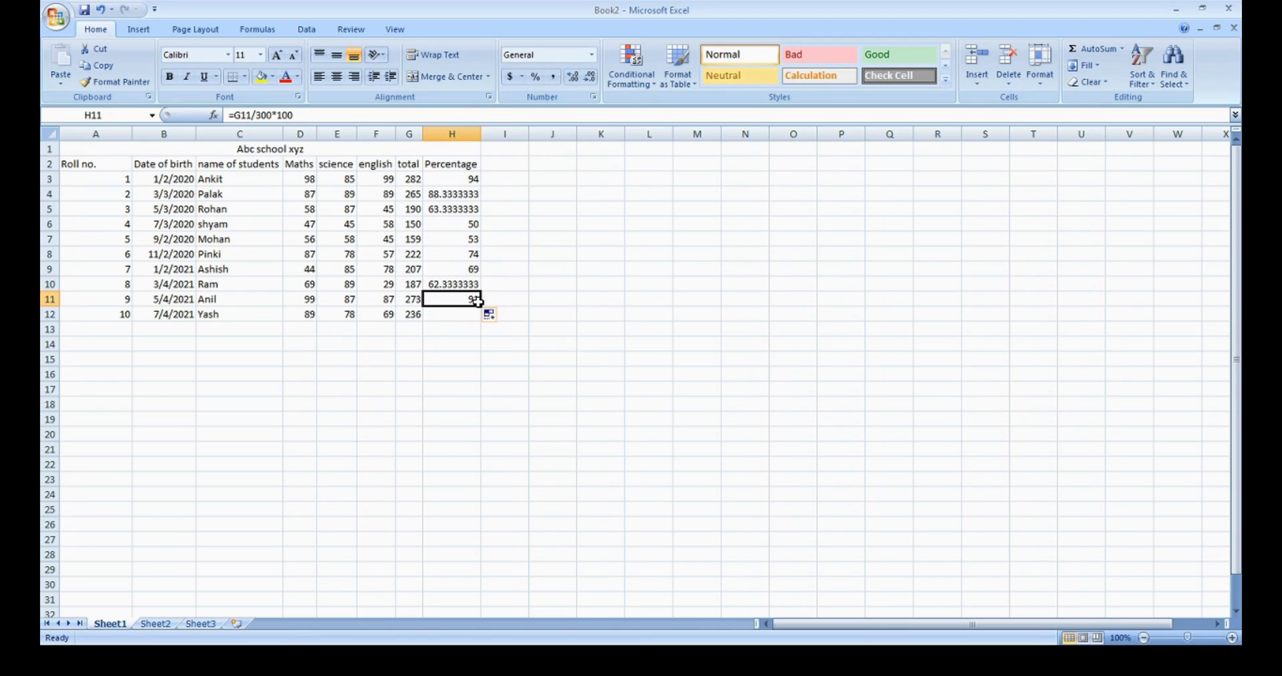
pyautogui.moveTo(480, 305); pyautogui.dragTo(484, 322)
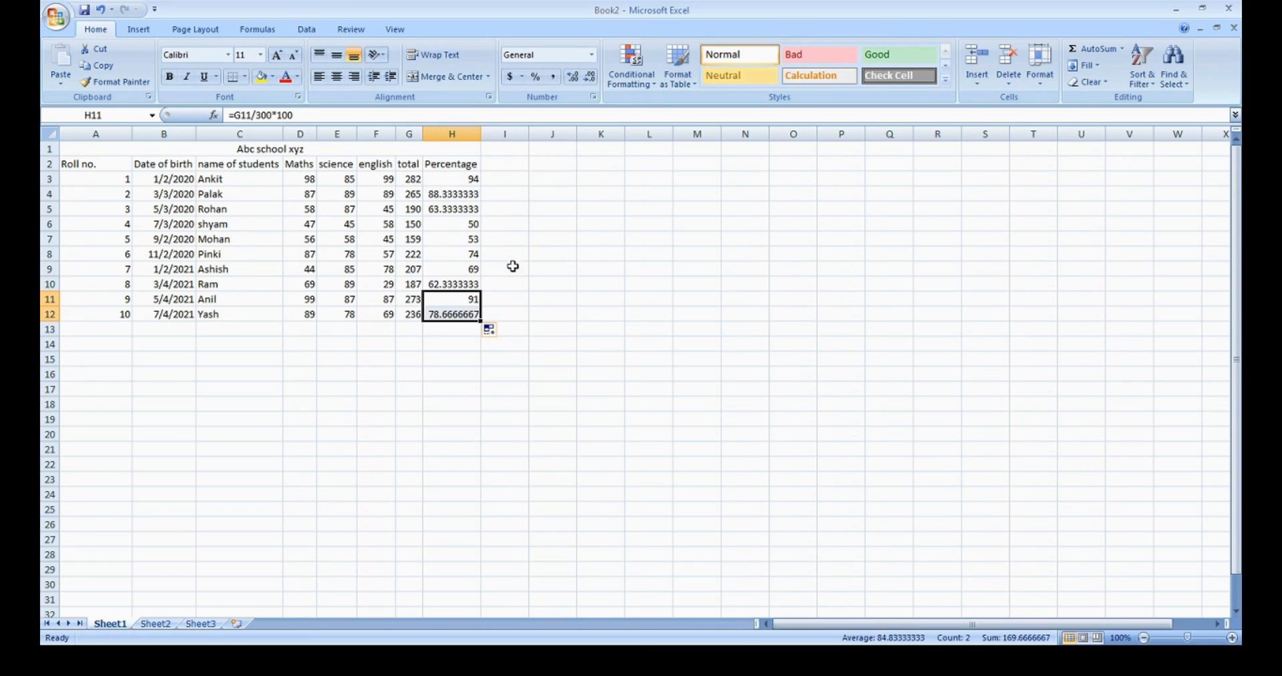
pyautogui.click(508, 229)
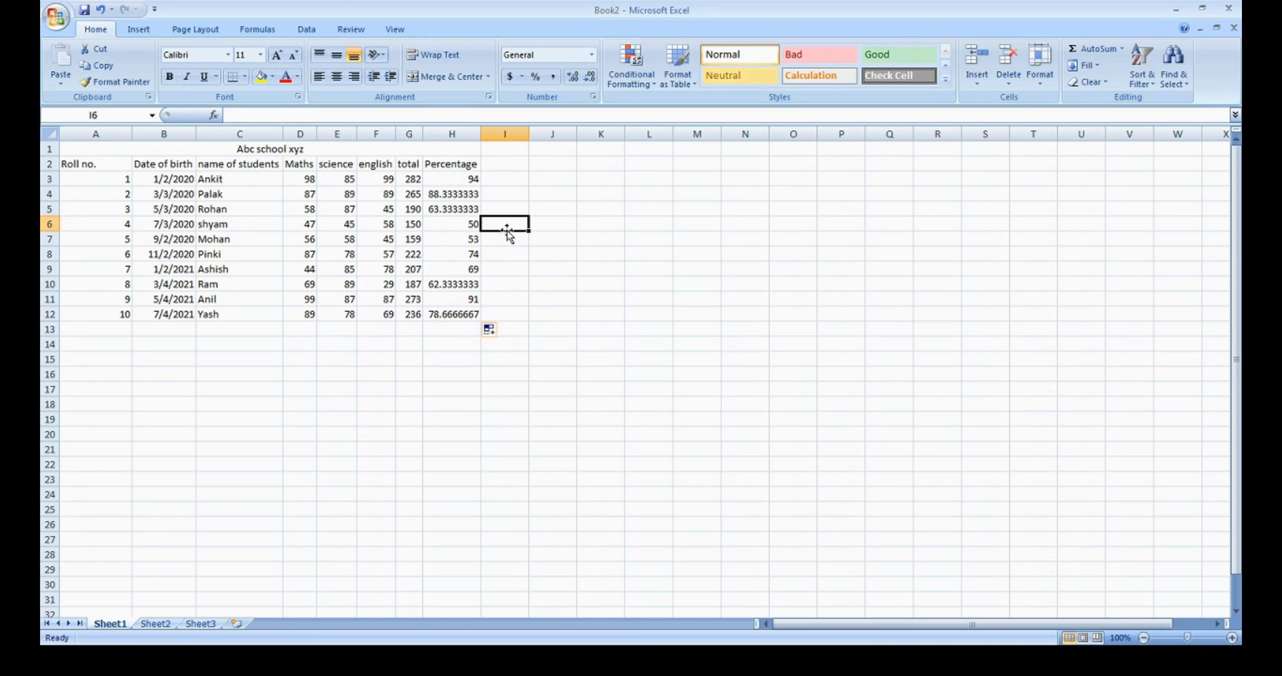